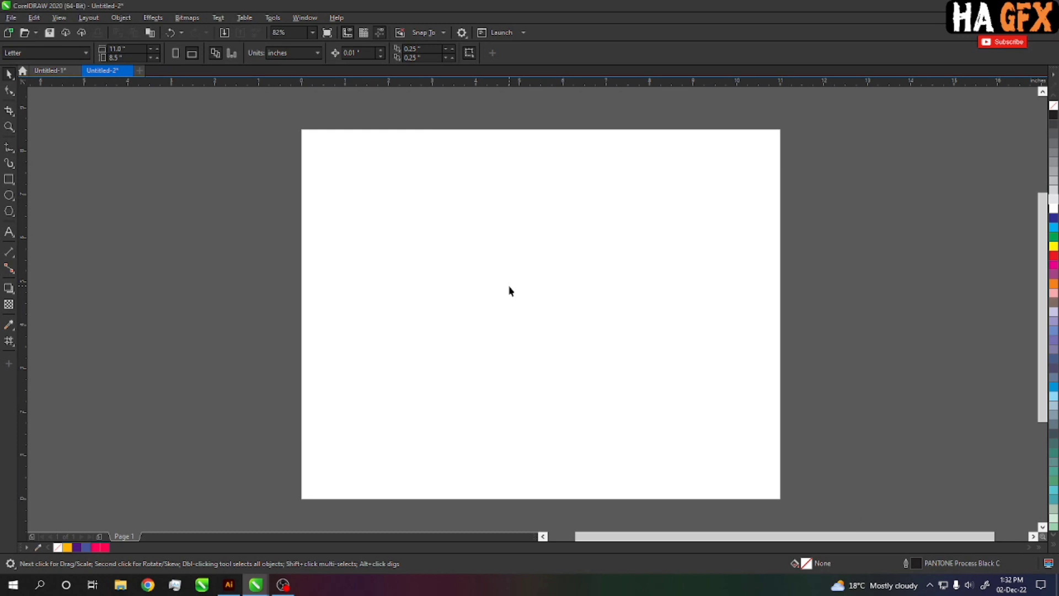
Step: Zoom in on the blank page and draw a large rectangle across it
{"action": "right_click", "coordinate": [496, 258]}
{"action": "key", "text": "Escape"}
{"action": "key", "text": "z"}
{"action": "mouse_move", "coordinate": [292, 122]}
{"action": "left_mouse_down"}
{"action": "mouse_move", "coordinate": [739, 342]}
{"action": "mouse_move", "coordinate": [812, 446]}
{"action": "left_mouse_up"}
{"action": "key", "text": "space"}
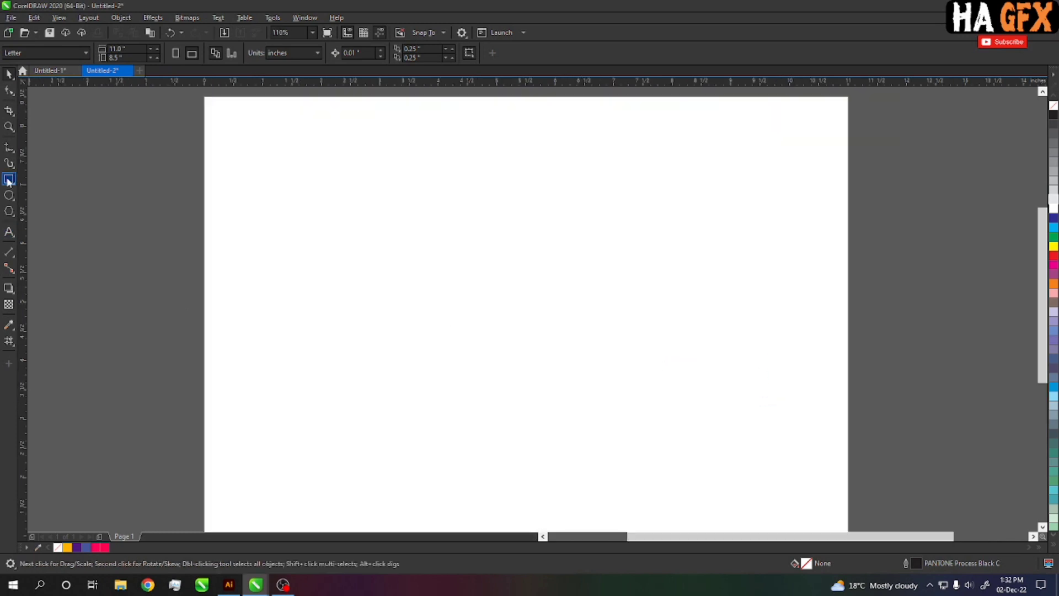
{"action": "left_click", "coordinate": [8, 179]}
{"action": "mouse_move", "coordinate": [351, 205]}
{"action": "left_mouse_down"}
{"action": "mouse_move", "coordinate": [748, 436]}
{"action": "mouse_move", "coordinate": [780, 440]}
{"action": "mouse_move", "coordinate": [804, 468]}
{"action": "left_mouse_up"}
{"action": "key", "text": "space"}
{"action": "left_click_drag", "start_coordinate": [720, 421], "coordinate": [712, 421]}
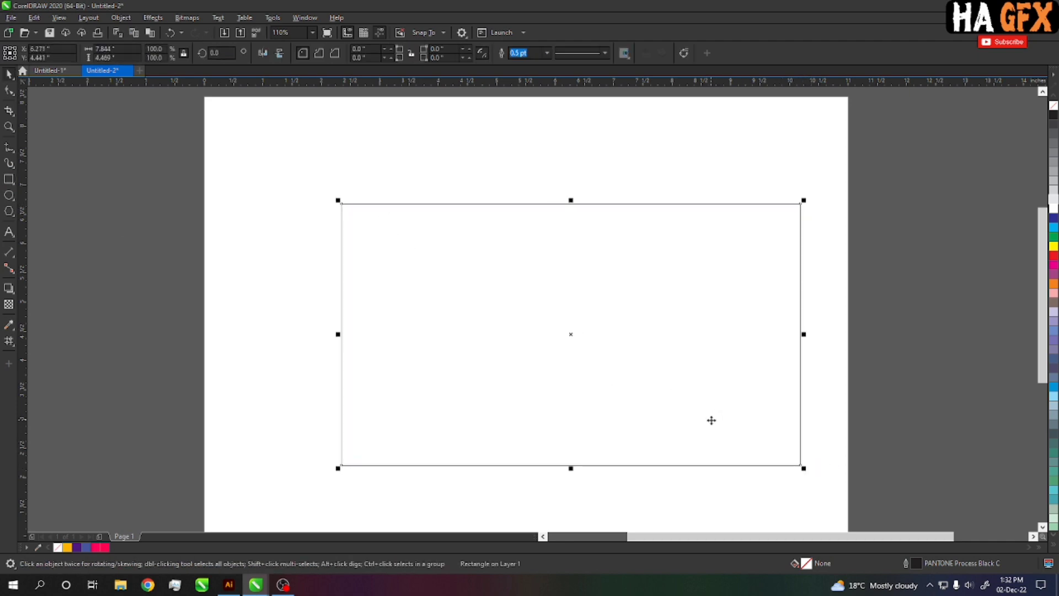
Step: Centre the rectangle on the page and enlarge it to about 8.1 by 4.7 inches
{"action": "key", "text": "p"}
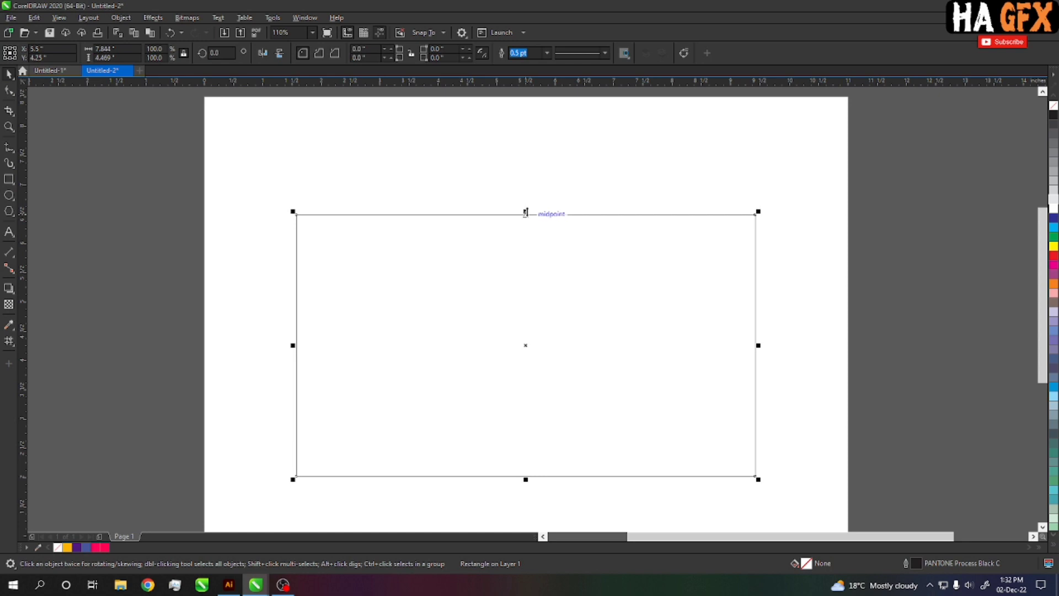
{"action": "left_click_drag", "start_coordinate": [759, 211], "coordinate": [773, 197]}
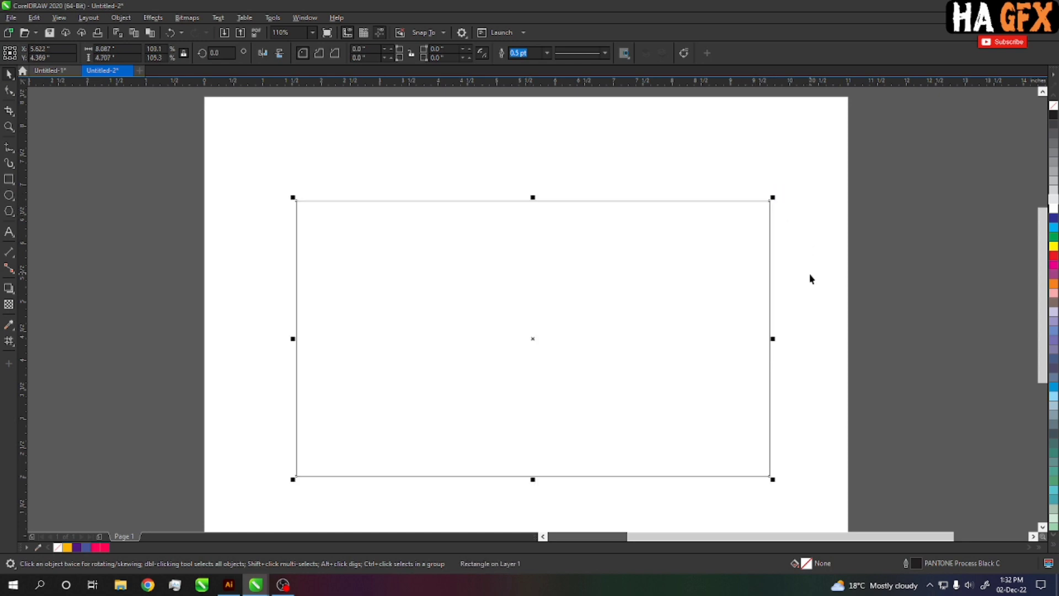
{"action": "left_click", "coordinate": [246, 170]}
{"action": "key", "text": "z"}
{"action": "left_click_drag", "start_coordinate": [272, 189], "coordinate": [790, 517]}
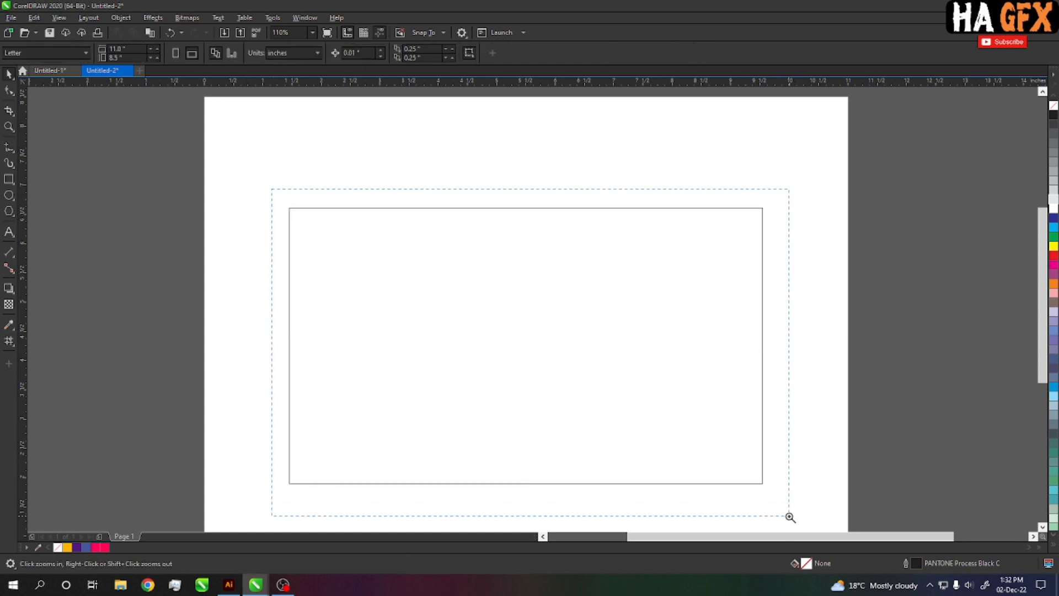
{"action": "key", "text": "ctrl+a"}
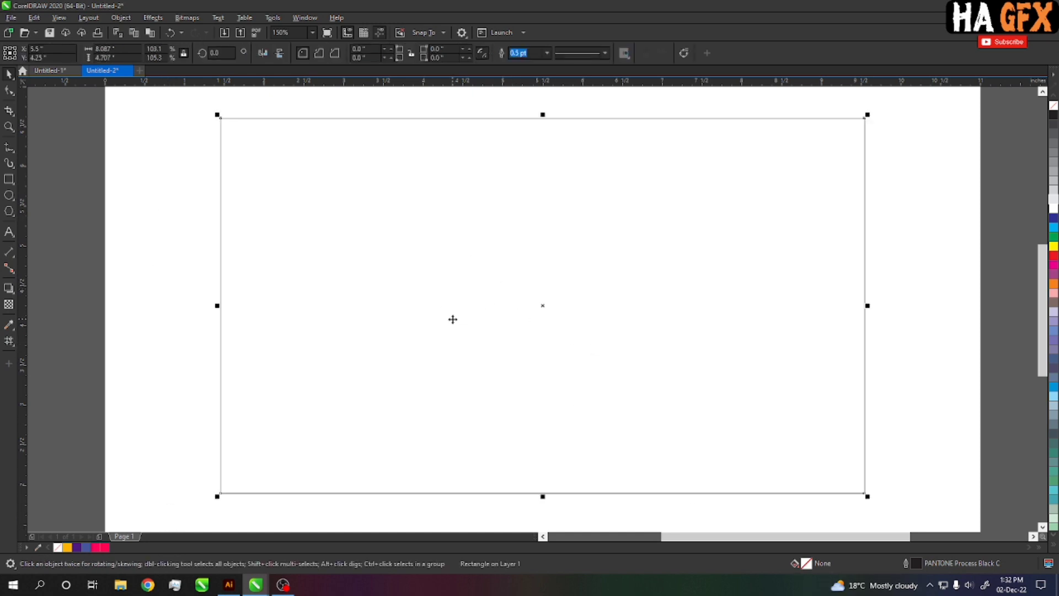
Step: Add a mesh fill and colour the corners orange, purple, blue and pink
{"action": "left_click", "coordinate": [8, 343]}
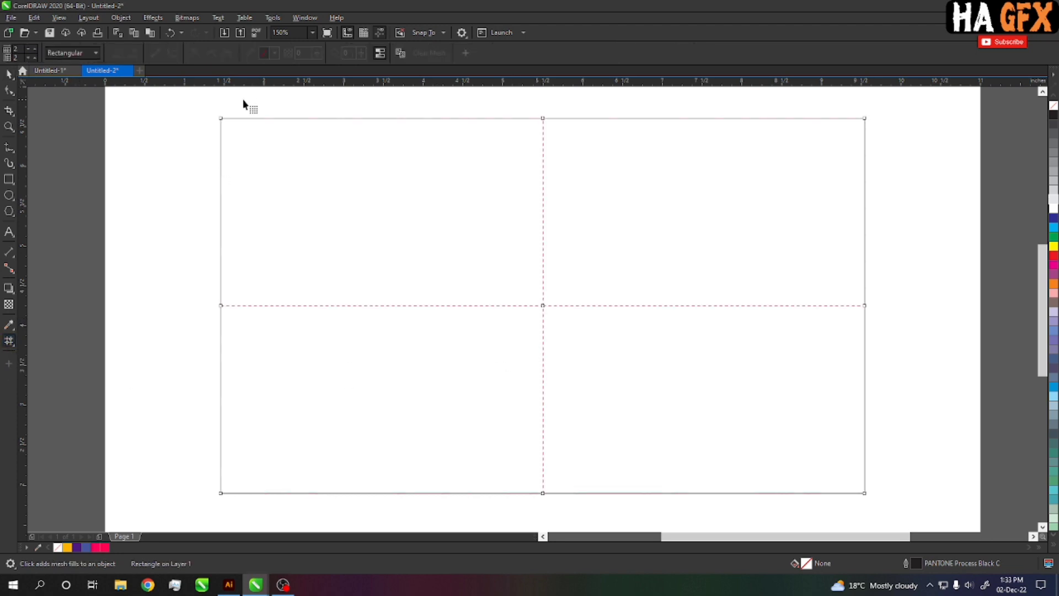
{"action": "left_click_drag", "start_coordinate": [317, 230], "coordinate": [318, 231]}
{"action": "left_click", "coordinate": [69, 548]}
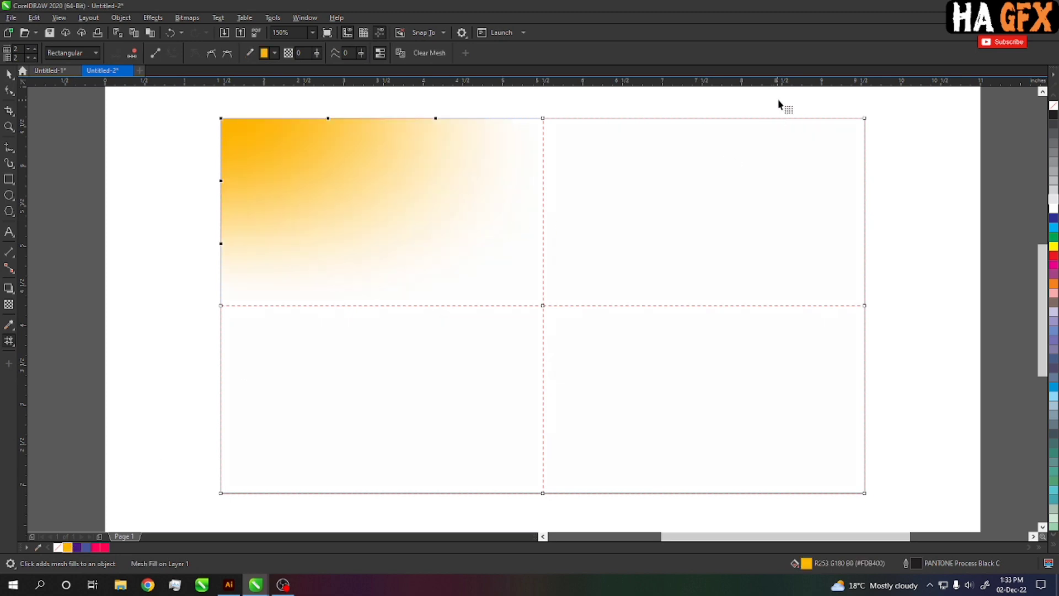
{"action": "left_click", "coordinate": [864, 118]}
{"action": "left_click", "coordinate": [83, 548]}
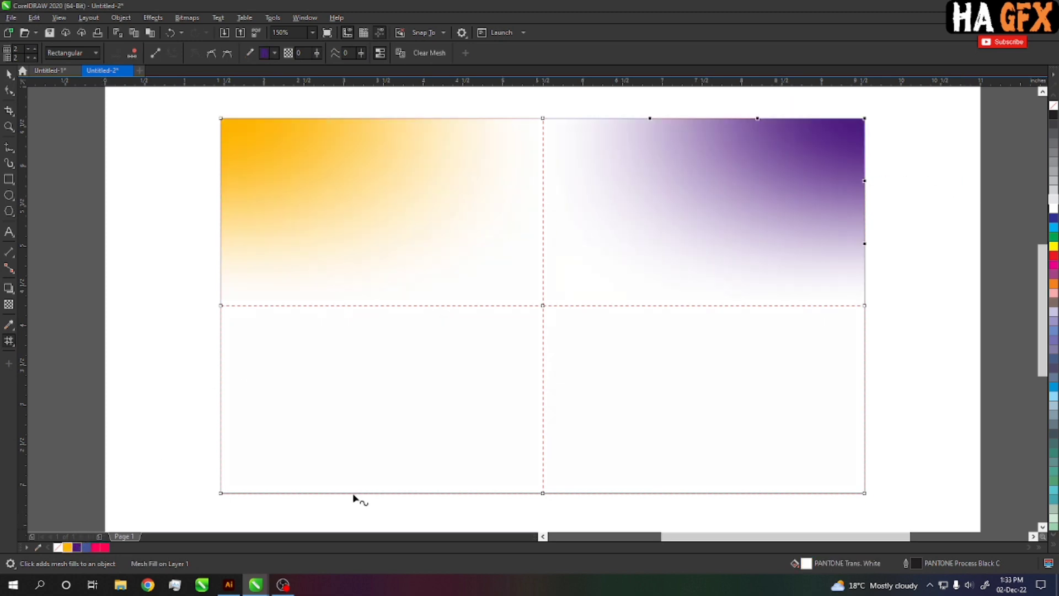
{"action": "left_click_drag", "start_coordinate": [801, 402], "coordinate": [878, 505]}
{"action": "left_click", "coordinate": [86, 547]}
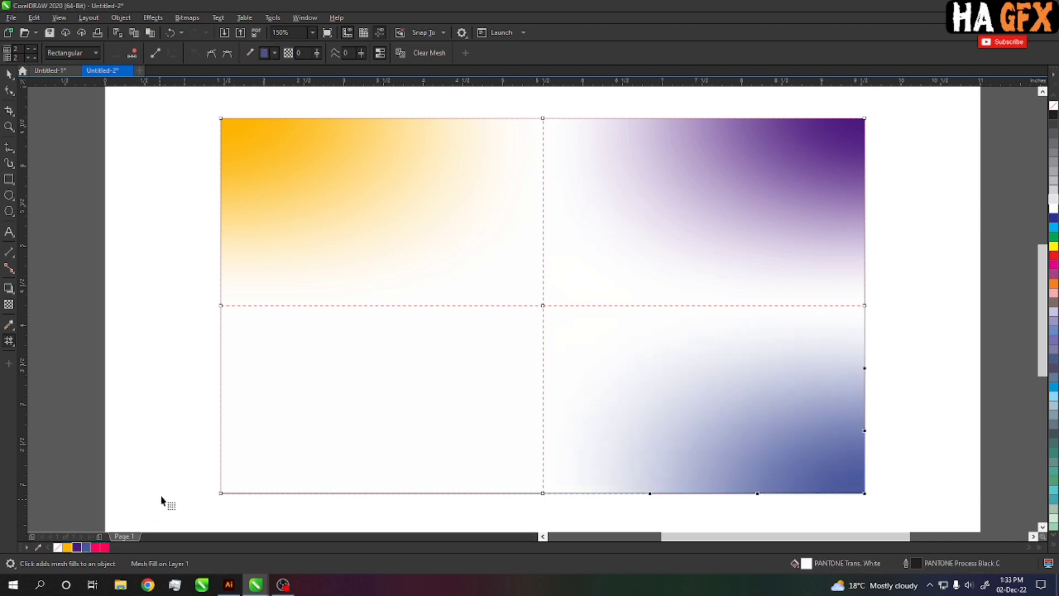
{"action": "left_click_drag", "start_coordinate": [184, 451], "coordinate": [259, 515]}
{"action": "left_click", "coordinate": [97, 547]}
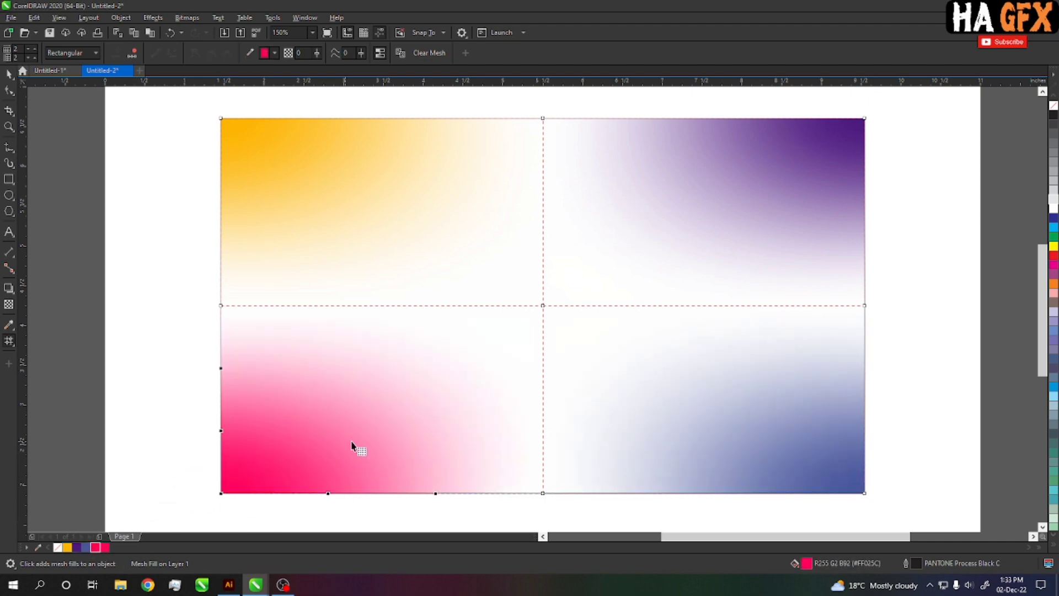
Step: Colour the centre and right-edge mesh nodes pink and the left-edge node blue
{"action": "left_click_drag", "start_coordinate": [502, 283], "coordinate": [590, 327]}
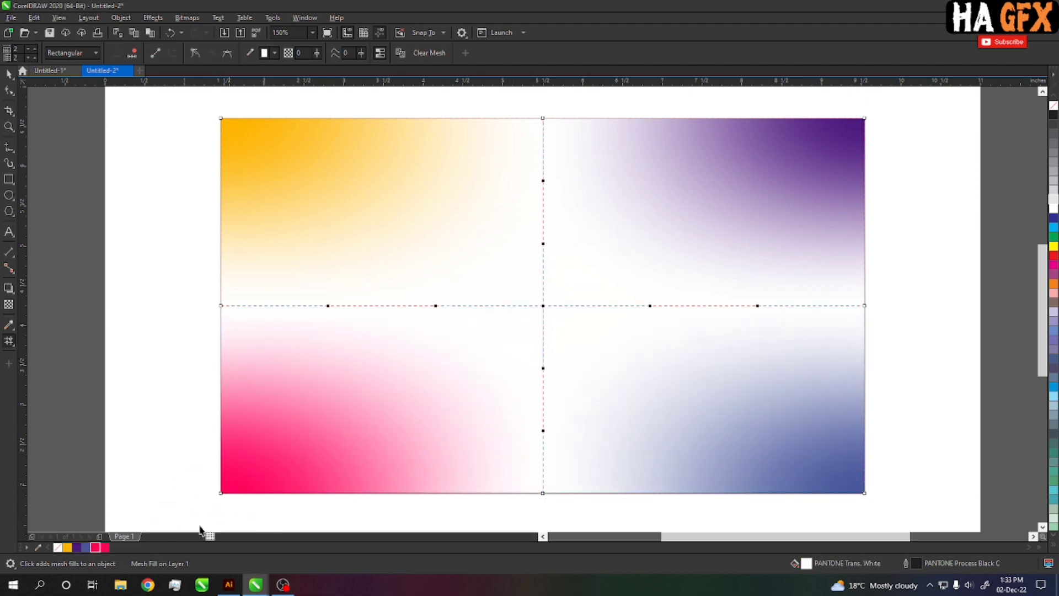
{"action": "left_click", "coordinate": [106, 548]}
{"action": "left_click_drag", "start_coordinate": [827, 274], "coordinate": [883, 320]}
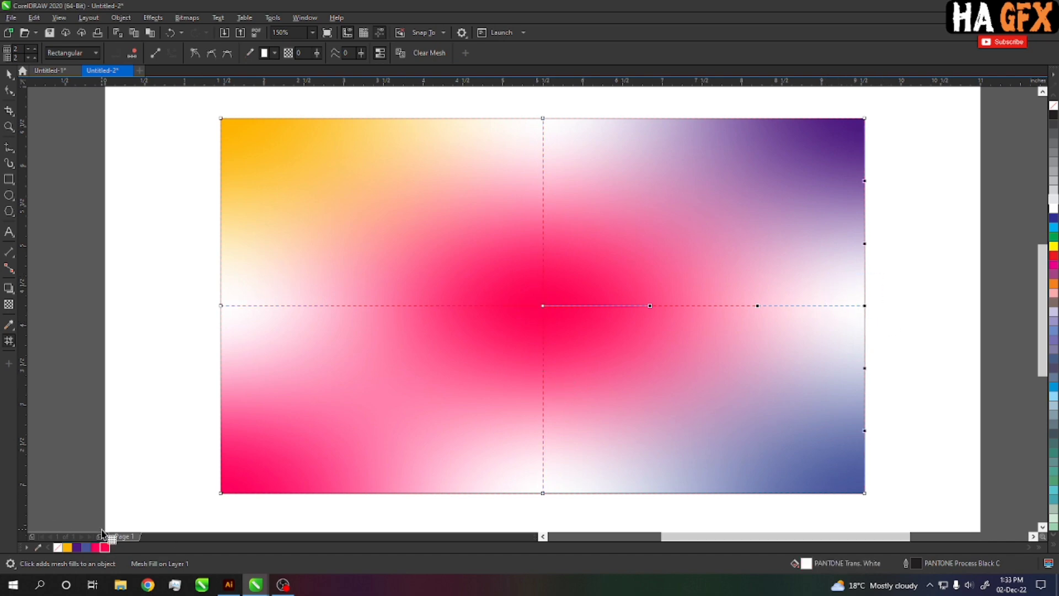
{"action": "left_click", "coordinate": [105, 548]}
{"action": "left_click_drag", "start_coordinate": [246, 342], "coordinate": [246, 343]}
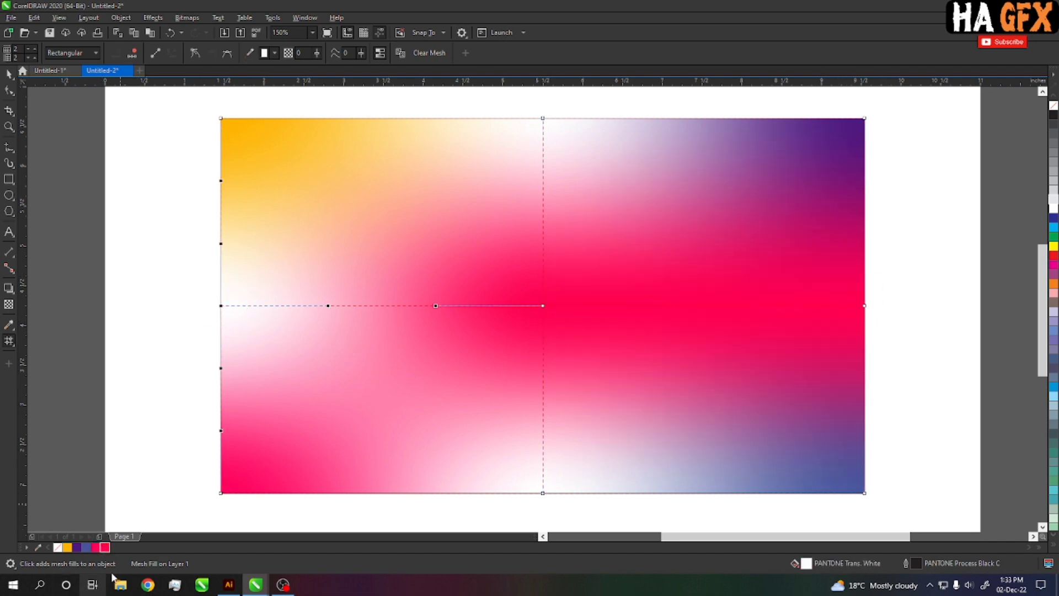
{"action": "left_click", "coordinate": [86, 547]}
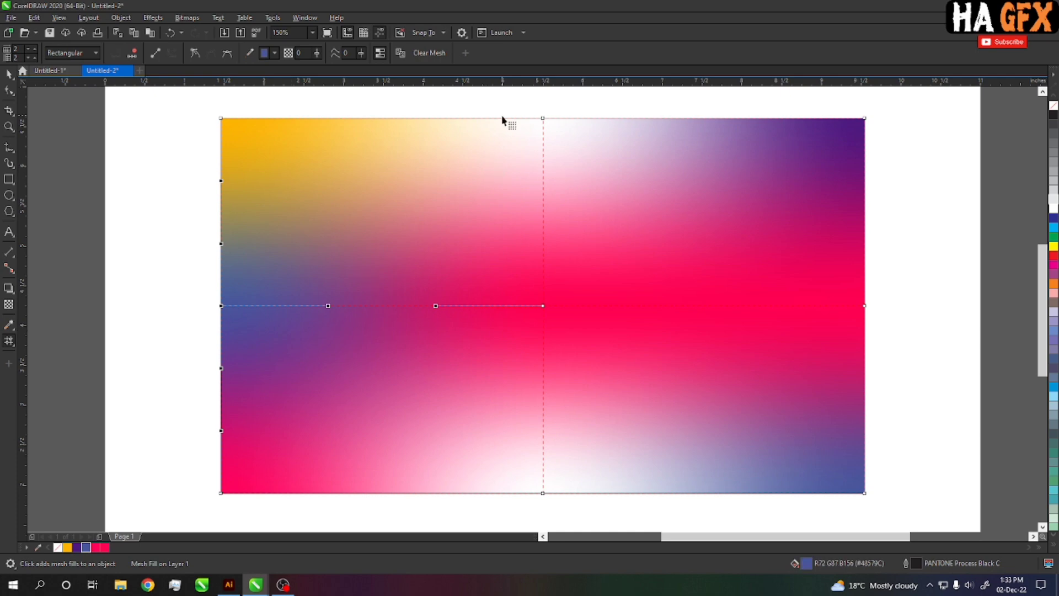
Step: Colour the top-centre node orange-yellow and the bottom-centre node blue
{"action": "left_click", "coordinate": [543, 118]}
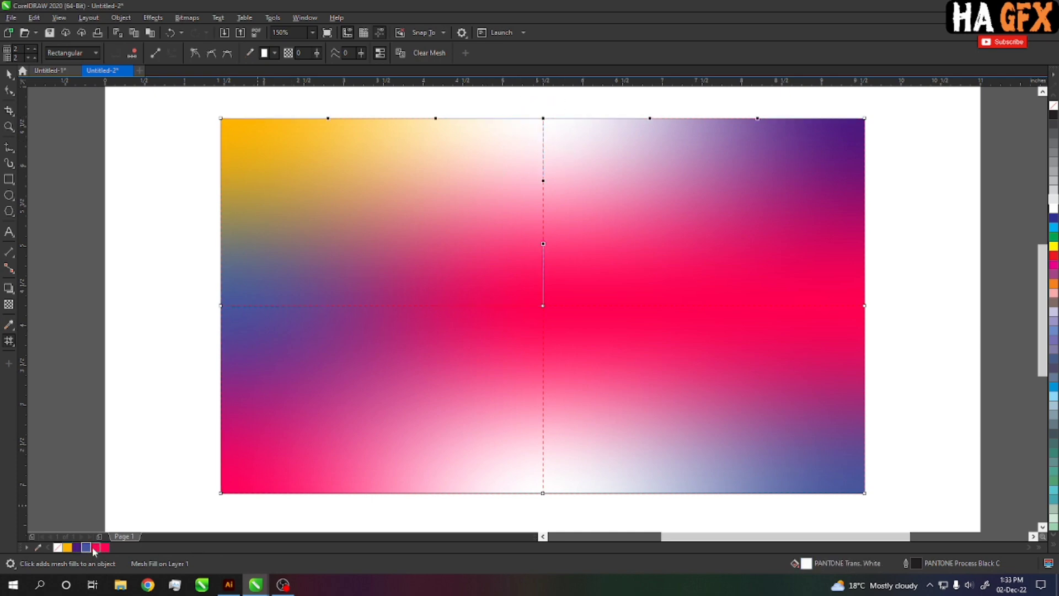
{"action": "left_click", "coordinate": [68, 548]}
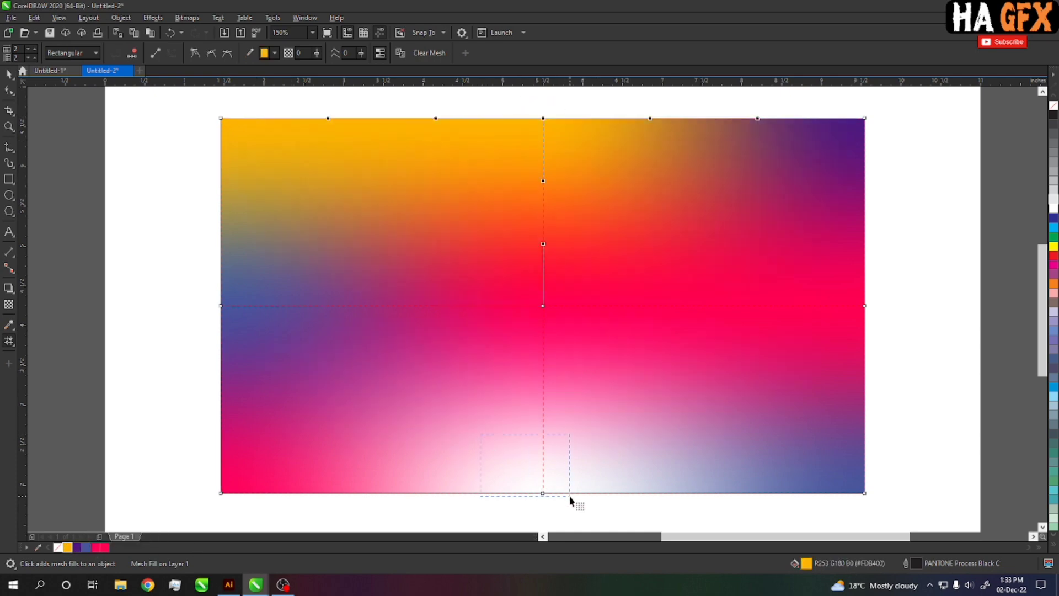
{"action": "left_click_drag", "start_coordinate": [571, 500], "coordinate": [570, 501]}
{"action": "left_click", "coordinate": [86, 547]}
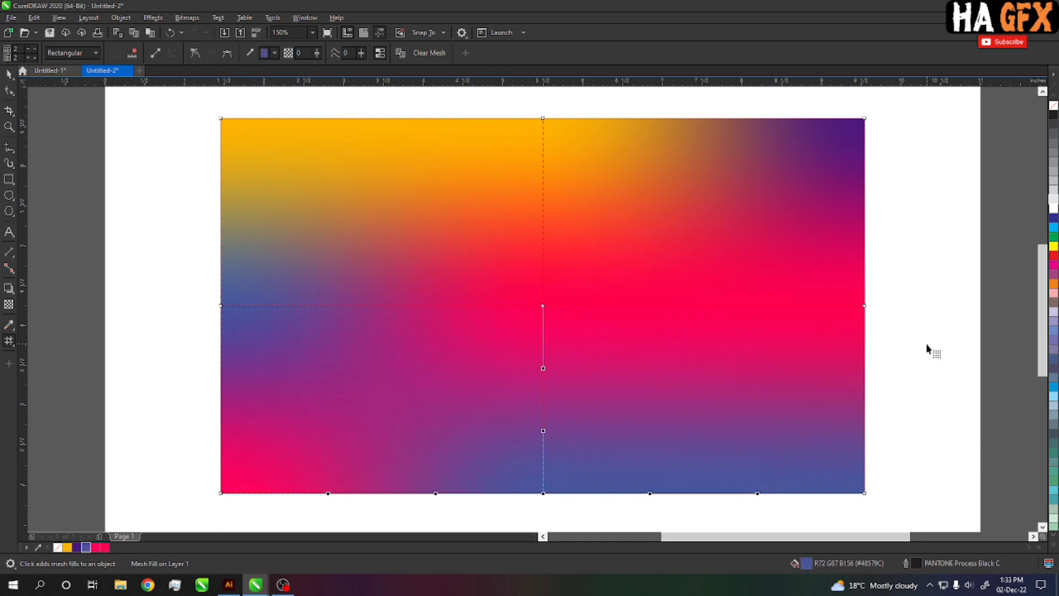
{"action": "key", "text": "space"}
{"action": "left_click", "coordinate": [919, 374]}
{"action": "scroll", "coordinate": [740, 343], "scroll_direction": "down", "scroll_amount": 2}
{"action": "left_click", "coordinate": [666, 340]}
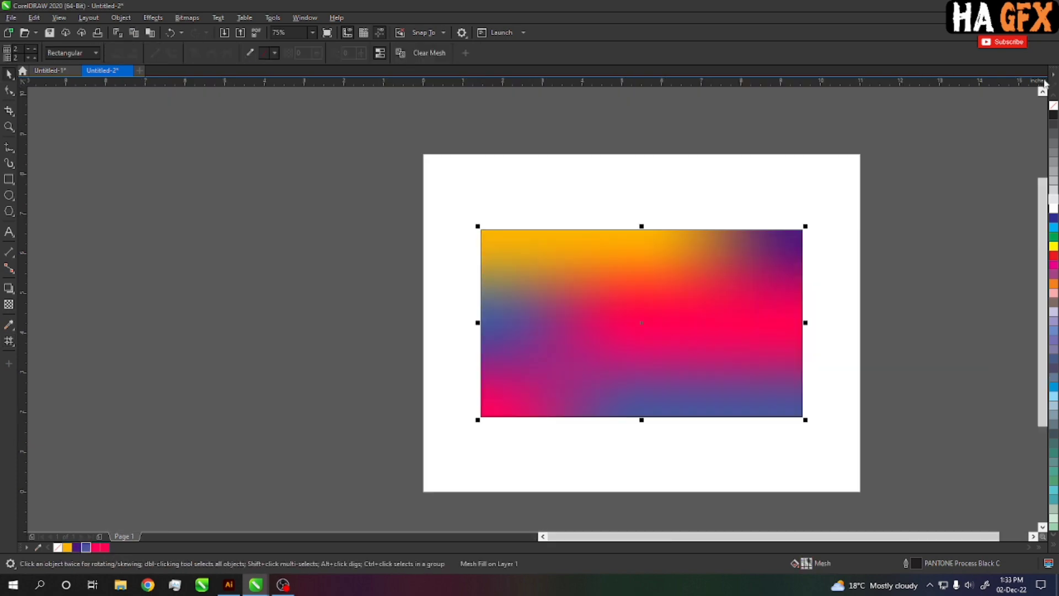
Step: Add a text line reading '2023' left of the background
{"action": "left_click", "coordinate": [948, 234]}
{"action": "scroll", "coordinate": [837, 305], "scroll_direction": "up", "scroll_amount": 2}
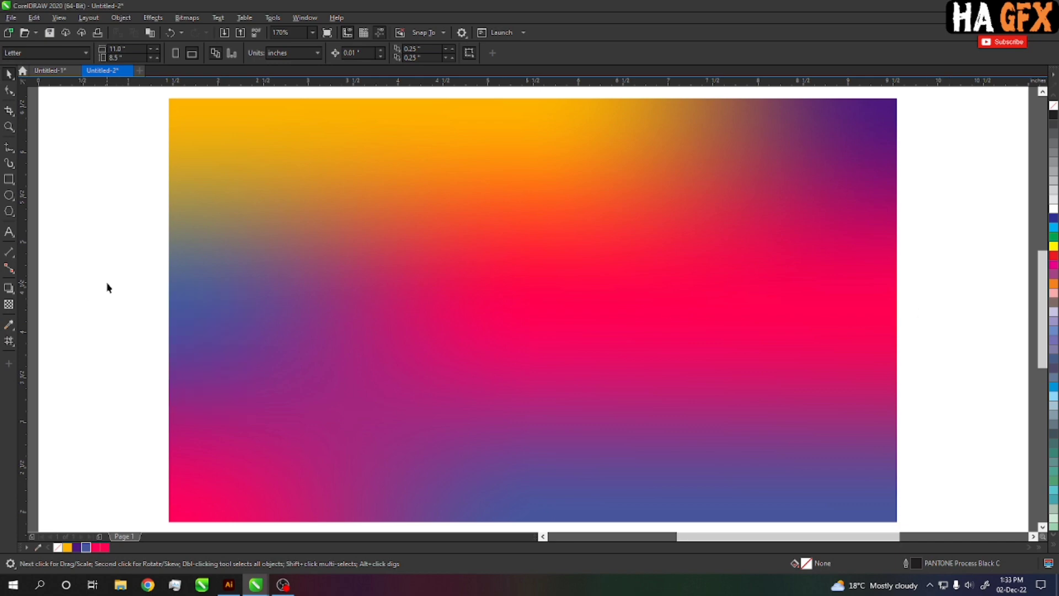
{"action": "left_click", "coordinate": [10, 232]}
{"action": "left_click", "coordinate": [97, 268]}
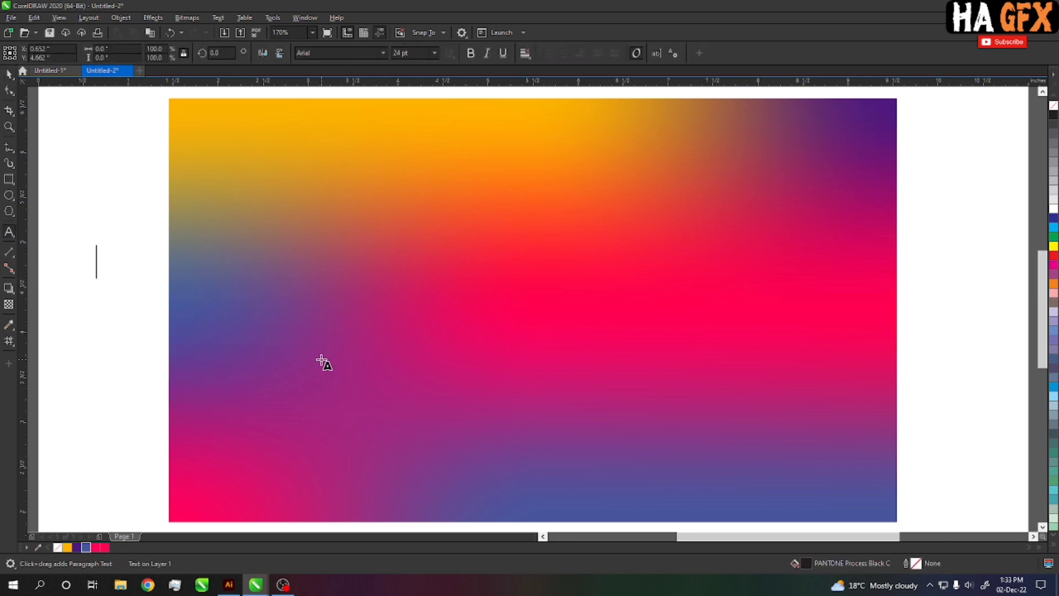
{"action": "type", "text": "2023"}
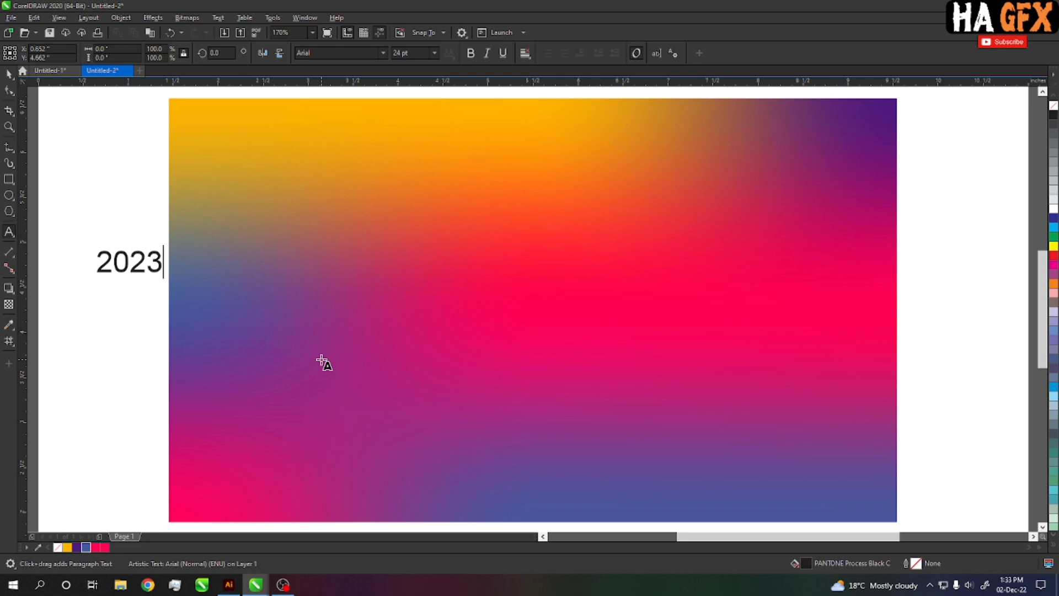
{"action": "key", "text": "ctrl+space"}
Step: Make 2023 bold in a heavier font, scale it to about 99 pt, and centre it on the background
{"action": "left_click", "coordinate": [382, 53]}
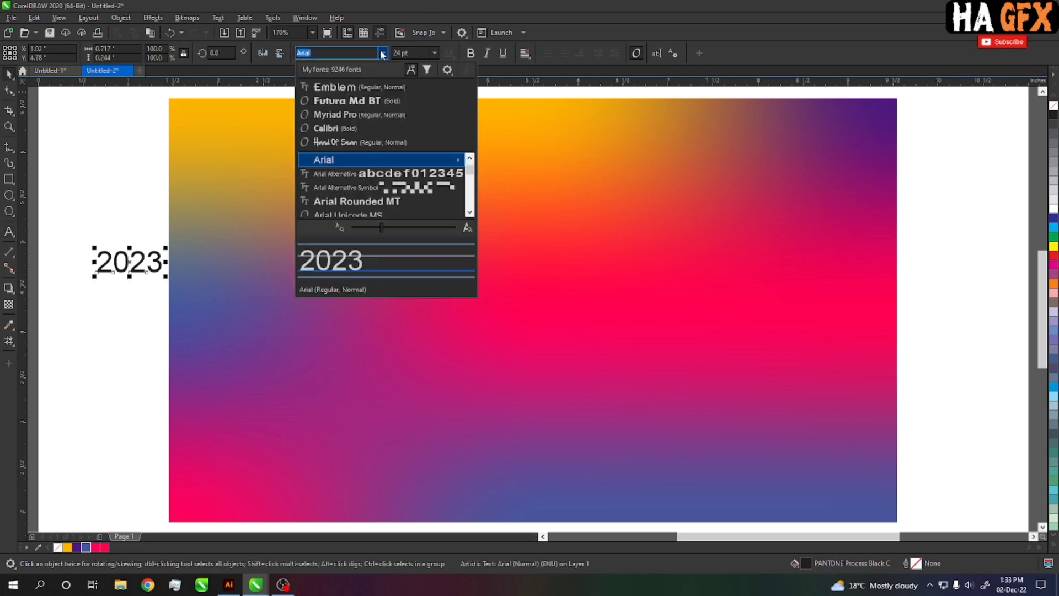
{"action": "left_click", "coordinate": [362, 201]}
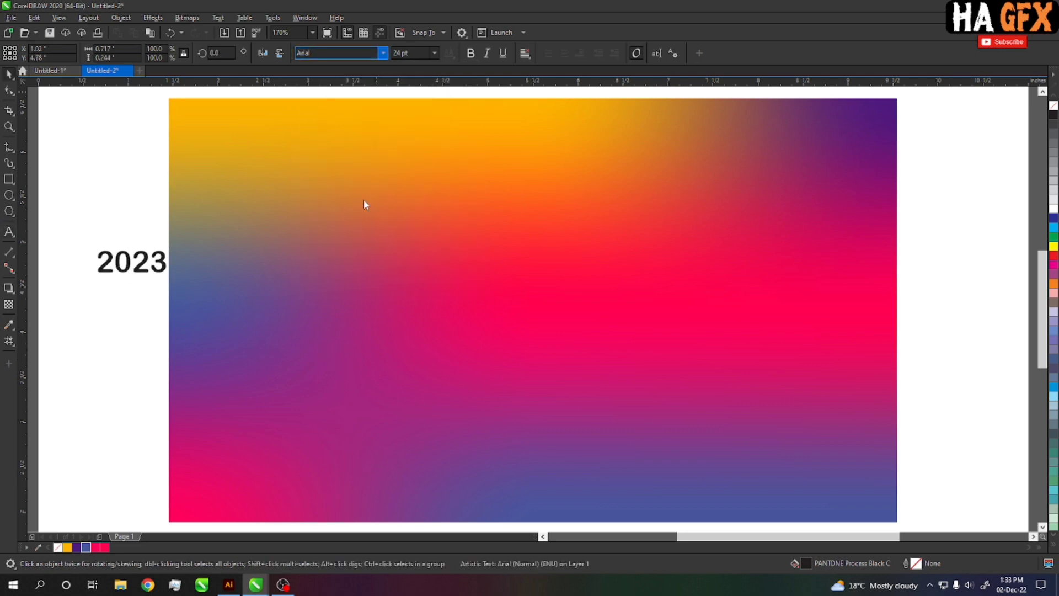
{"action": "left_click", "coordinate": [160, 267]}
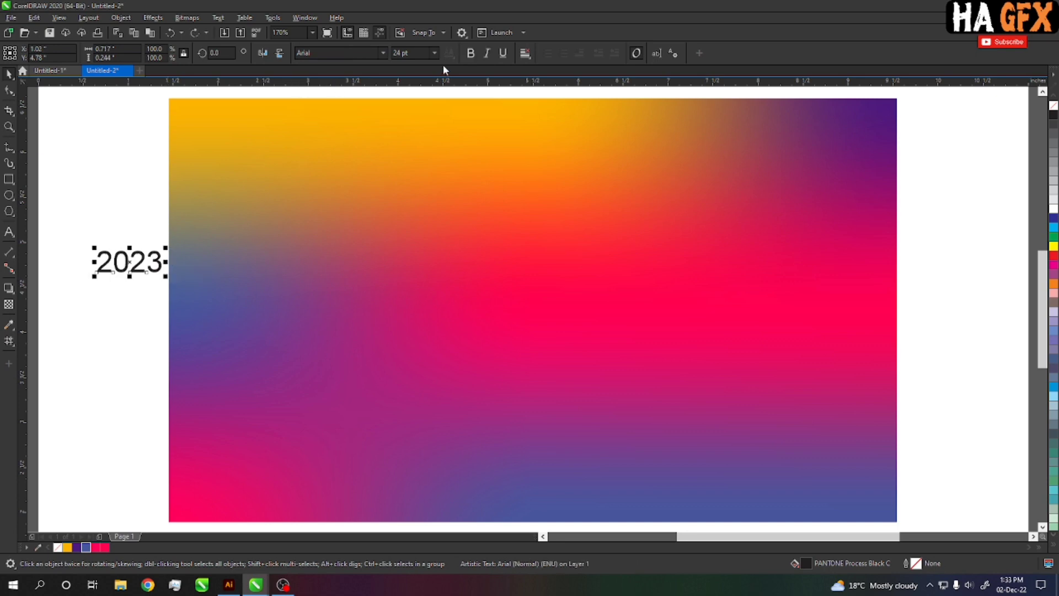
{"action": "left_click", "coordinate": [470, 54]}
{"action": "left_click_drag", "start_coordinate": [165, 278], "coordinate": [366, 386]}
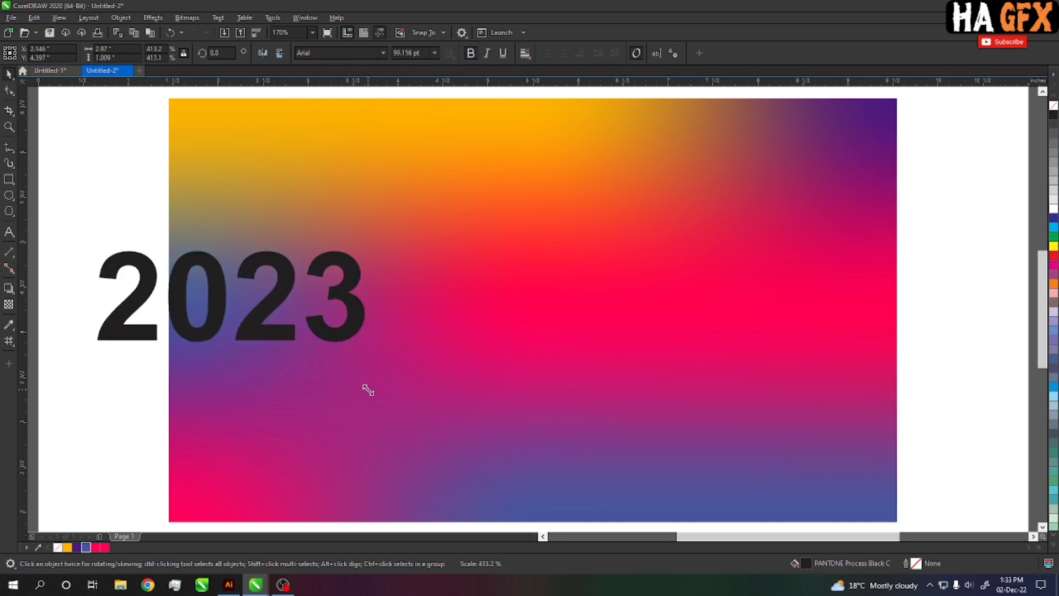
{"action": "left_click", "coordinate": [617, 371], "text": "shift"}
{"action": "key", "text": "c"}
{"action": "key", "text": "e"}
{"action": "left_click", "coordinate": [655, 315]}
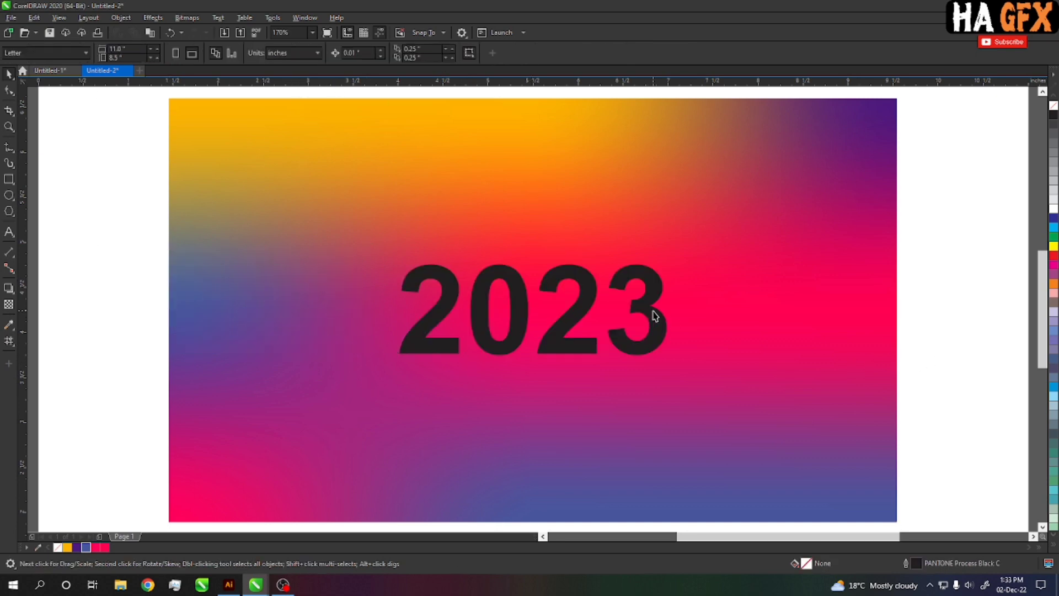
Step: Scale the 2023 text up to about 136 pt around its centre
{"action": "key", "text": "z"}
{"action": "left_click_drag", "start_coordinate": [306, 190], "coordinate": [748, 452]}
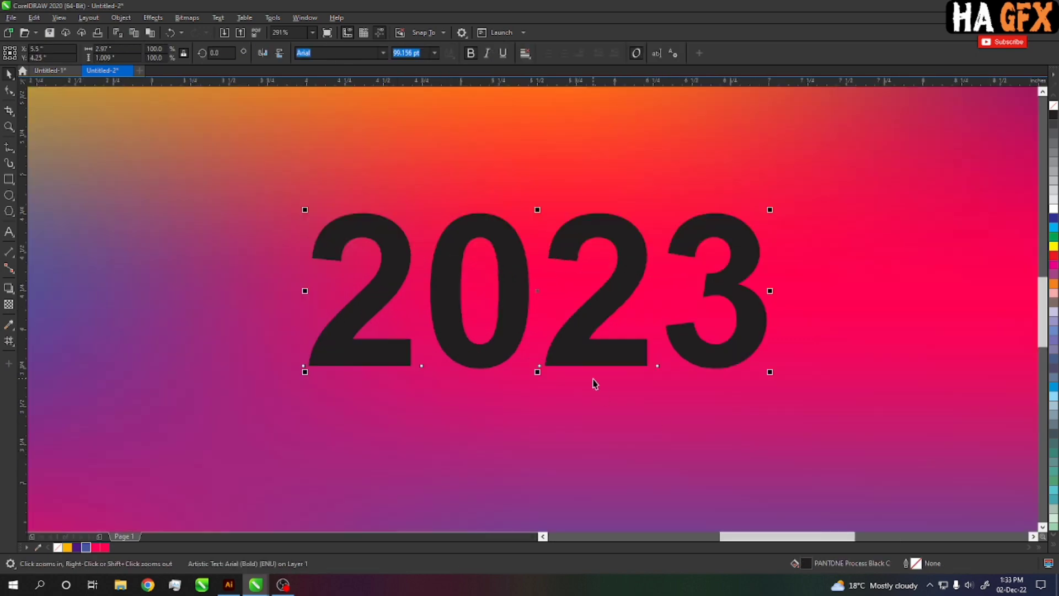
{"action": "left_click_drag", "start_coordinate": [770, 209], "coordinate": [839, 180]}
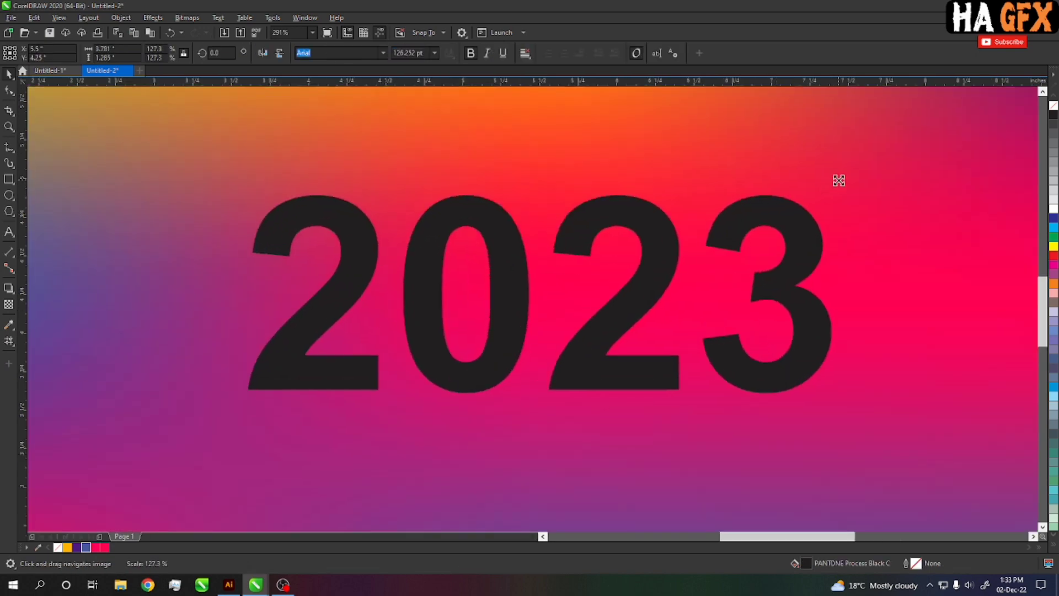
{"action": "key", "text": "z"}
{"action": "right_click", "coordinate": [513, 338]}
{"action": "mouse_move", "coordinate": [357, 225]}
{"action": "left_mouse_down"}
{"action": "mouse_move", "coordinate": [768, 453]}
{"action": "mouse_move", "coordinate": [762, 462]}
{"action": "left_mouse_up"}
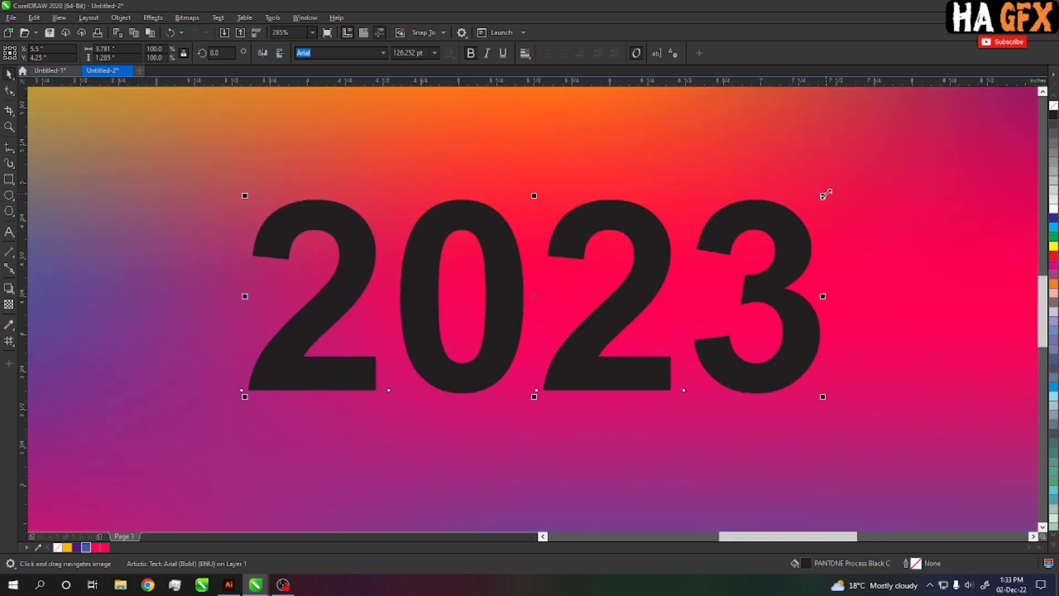
{"action": "left_click_drag", "start_coordinate": [826, 194], "coordinate": [846, 184]}
Step: Convert 2023 to curves with a black fill and a 2.0 pt white outline
{"action": "key", "text": "ctrl+q"}
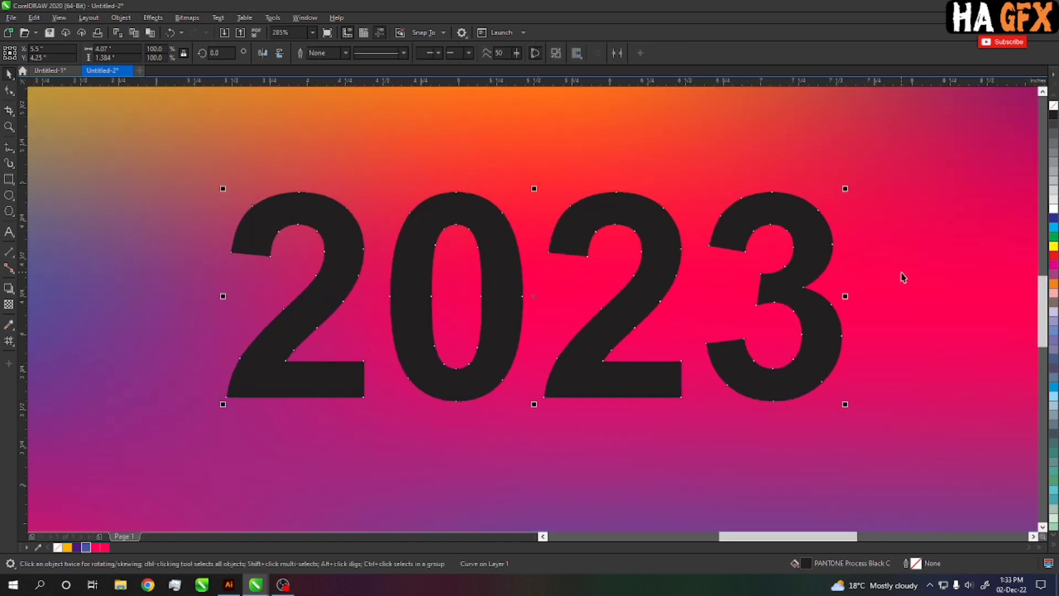
{"action": "left_click", "coordinate": [1054, 211]}
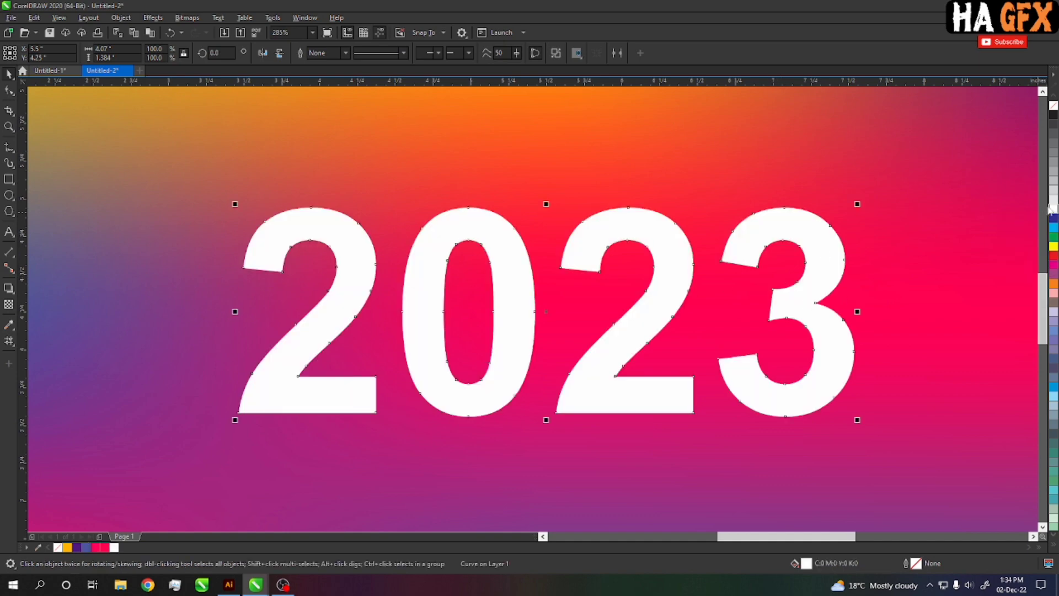
{"action": "right_click", "coordinate": [1053, 211]}
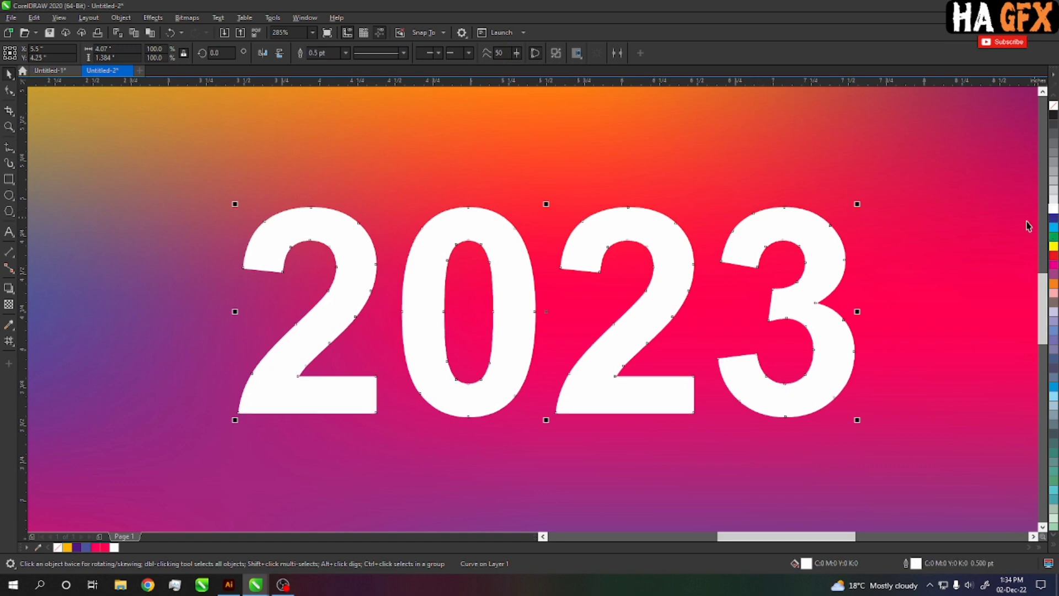
{"action": "left_click", "coordinate": [348, 55]}
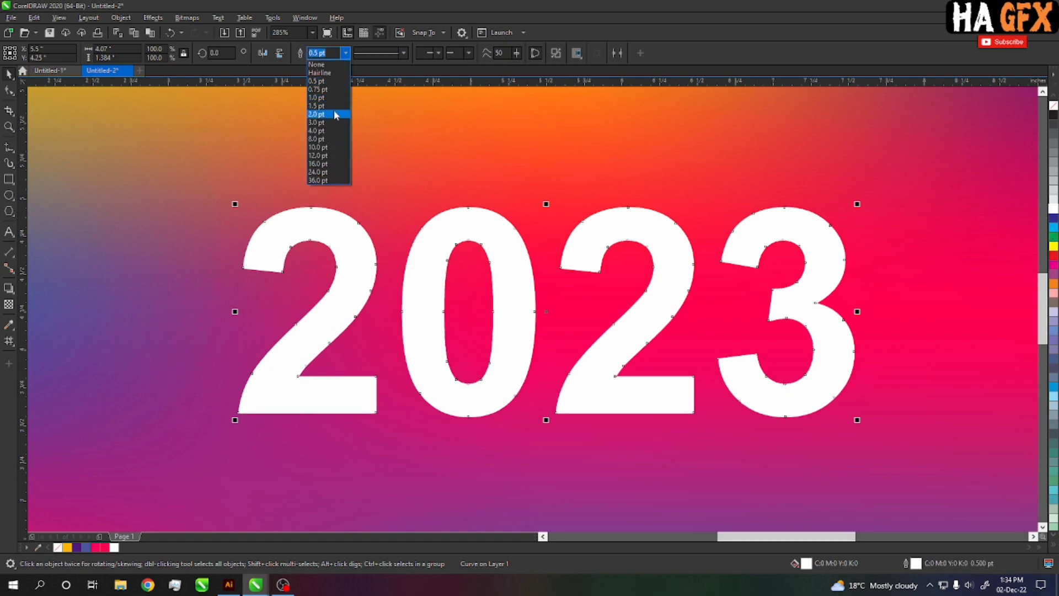
{"action": "left_click", "coordinate": [334, 110]}
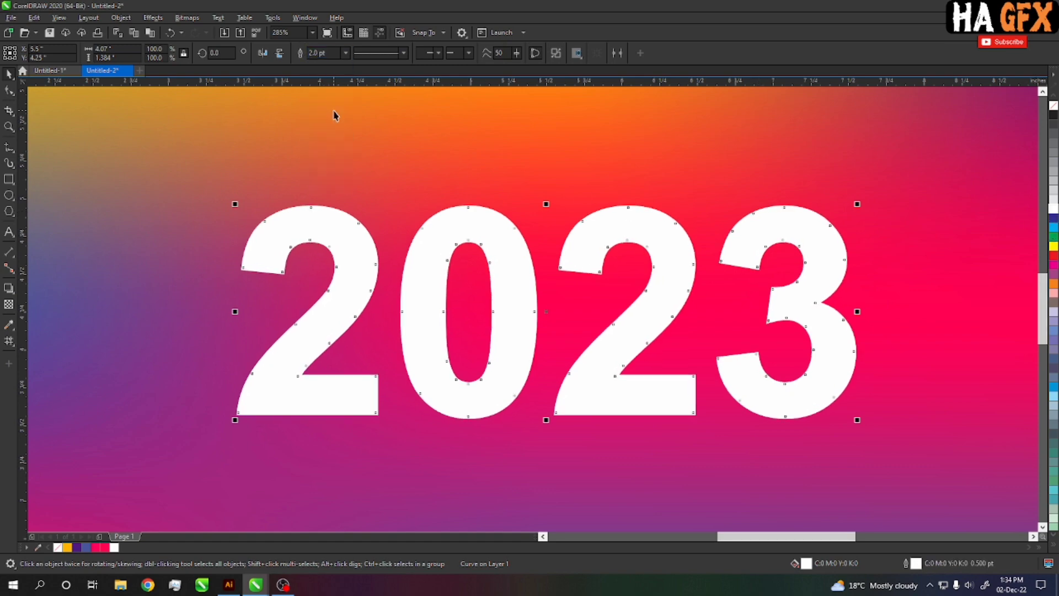
{"action": "left_click", "coordinate": [1054, 116]}
{"action": "key", "text": "F10"}
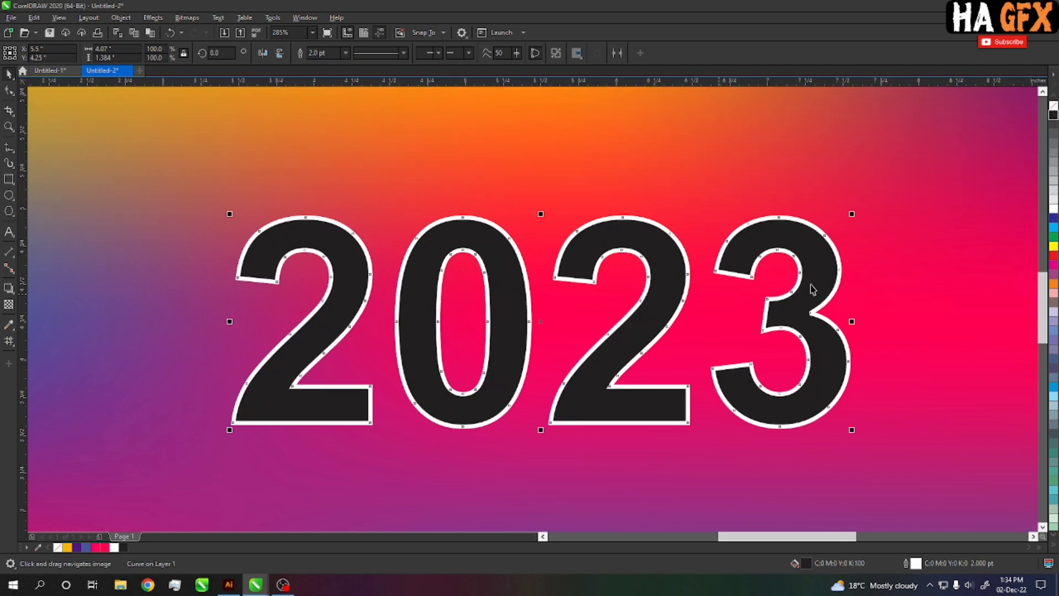
Step: Zoom in closely on the outlined 2023 numerals
{"action": "key", "text": "z"}
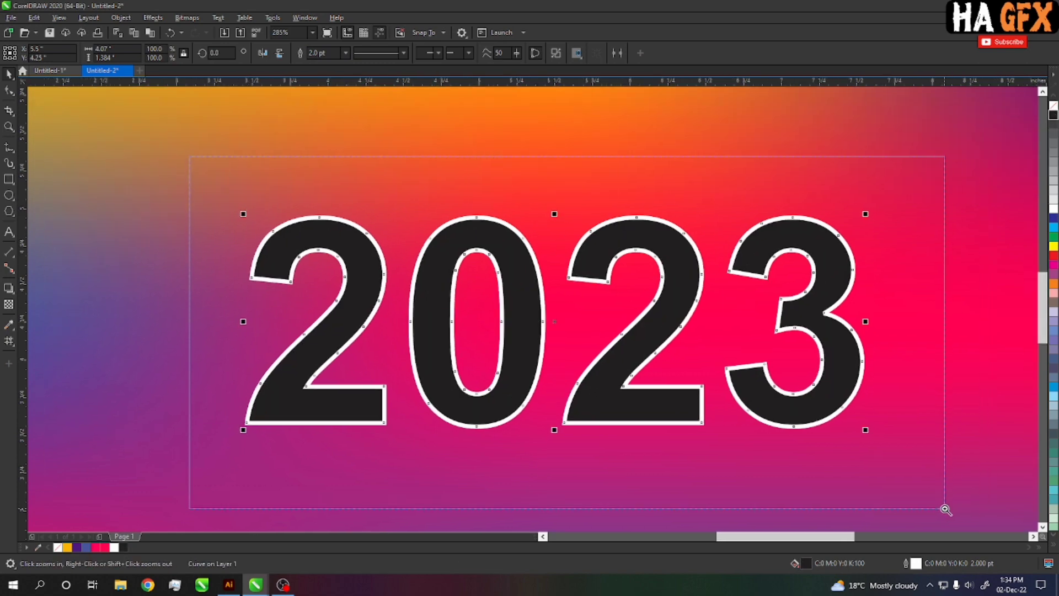
{"action": "left_click_drag", "start_coordinate": [189, 155], "coordinate": [990, 514]}
{"action": "key", "text": "h"}
{"action": "left_click_drag", "start_coordinate": [385, 313], "coordinate": [398, 321]}
{"action": "key", "text": "F4"}
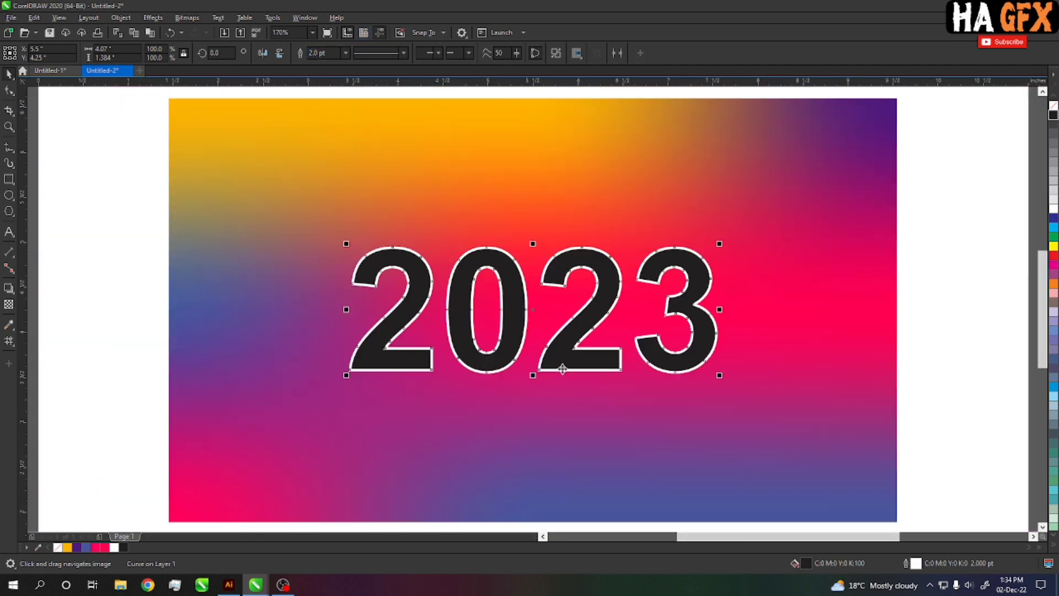
{"action": "key", "text": "z"}
{"action": "left_click_drag", "start_coordinate": [333, 213], "coordinate": [747, 463]}
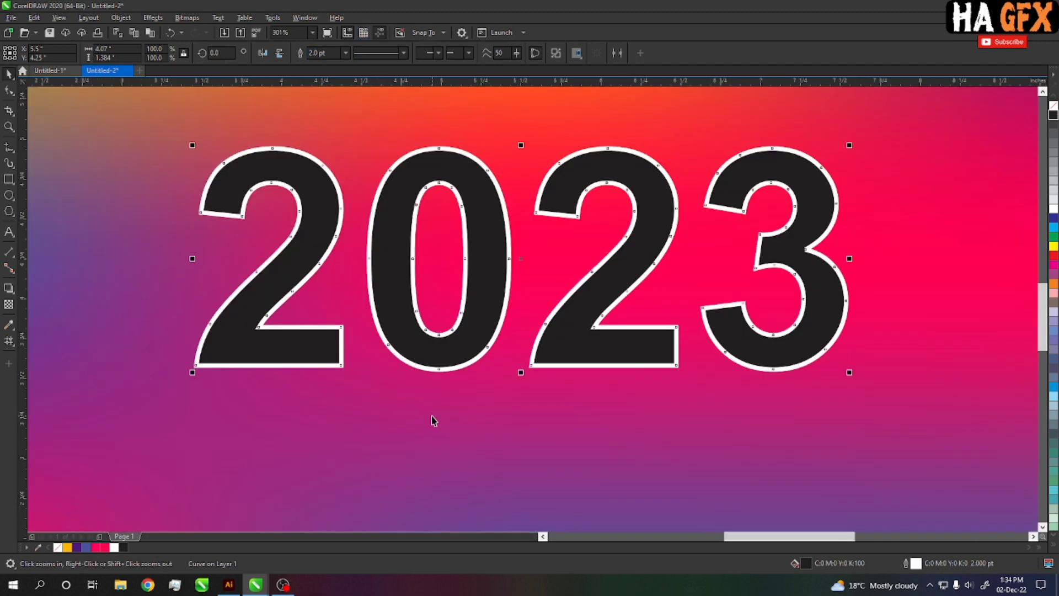
{"action": "key", "text": "space"}
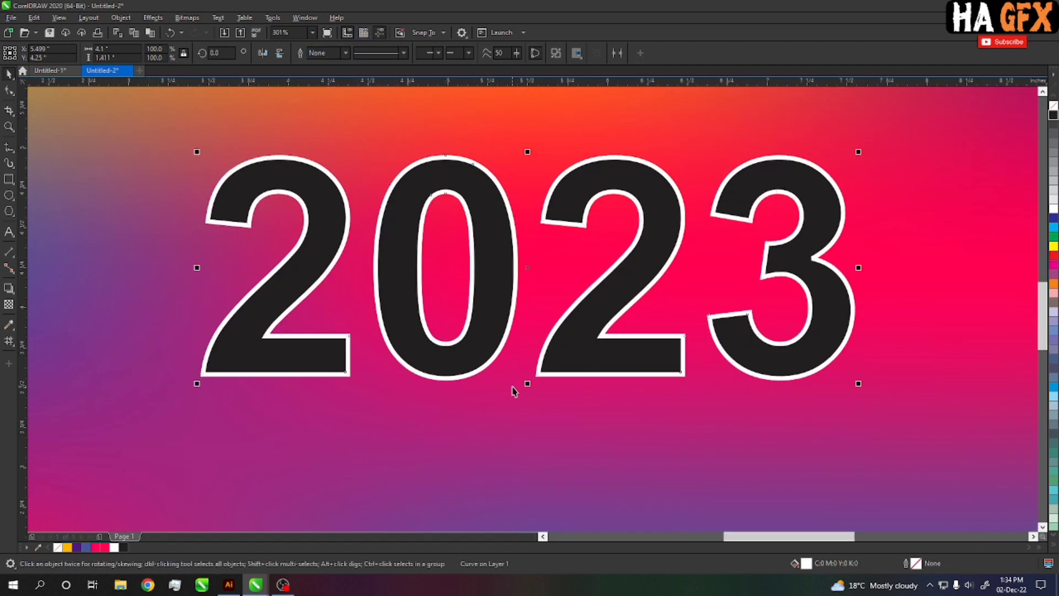
{"action": "left_click", "coordinate": [554, 375]}
{"action": "key", "text": "Escape"}
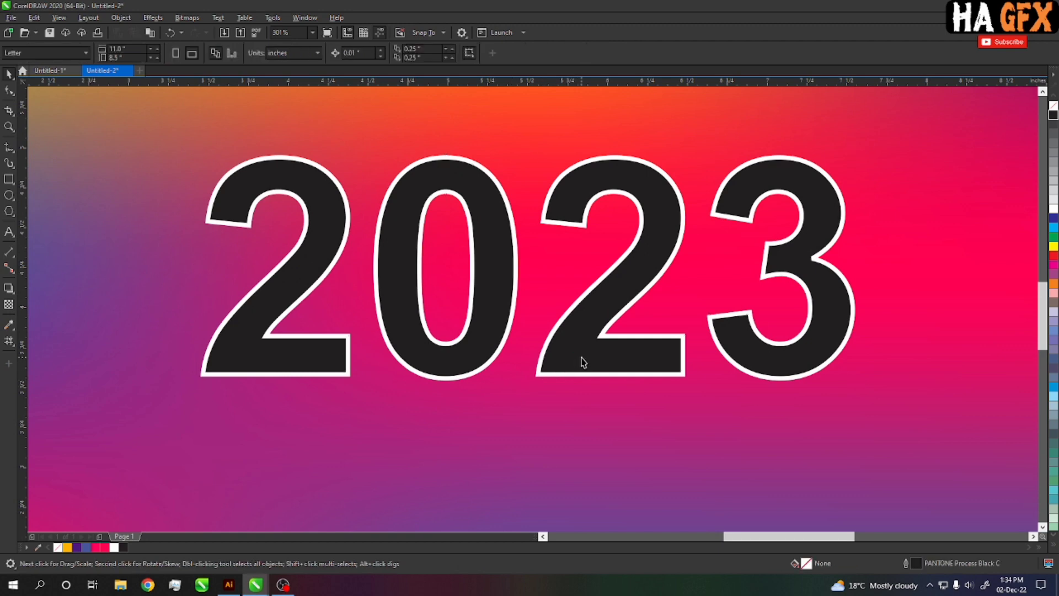
{"action": "left_click", "coordinate": [614, 327]}
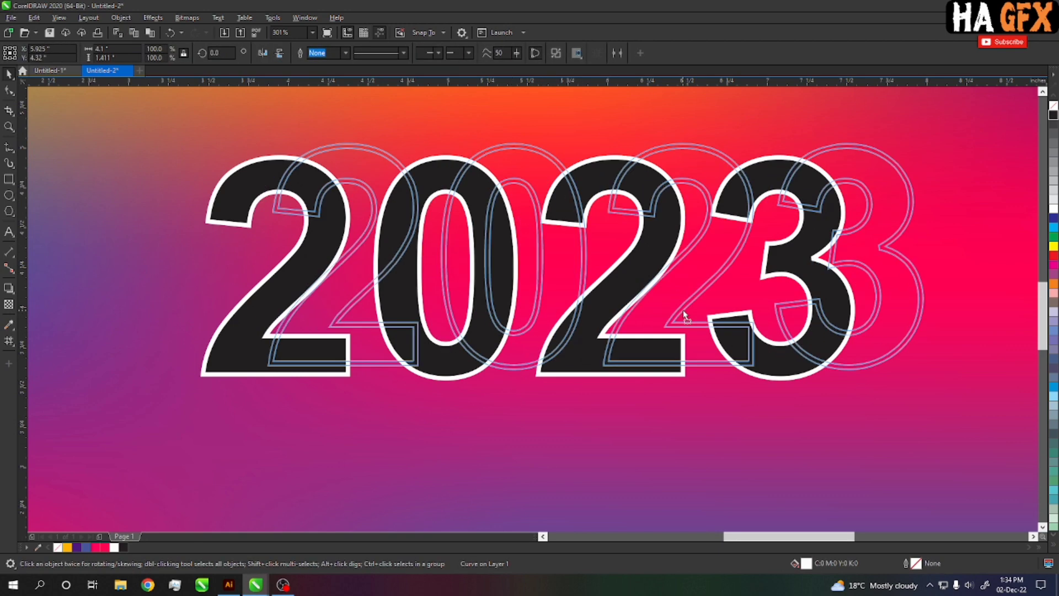
{"action": "left_click_drag", "start_coordinate": [615, 360], "coordinate": [565, 458]}
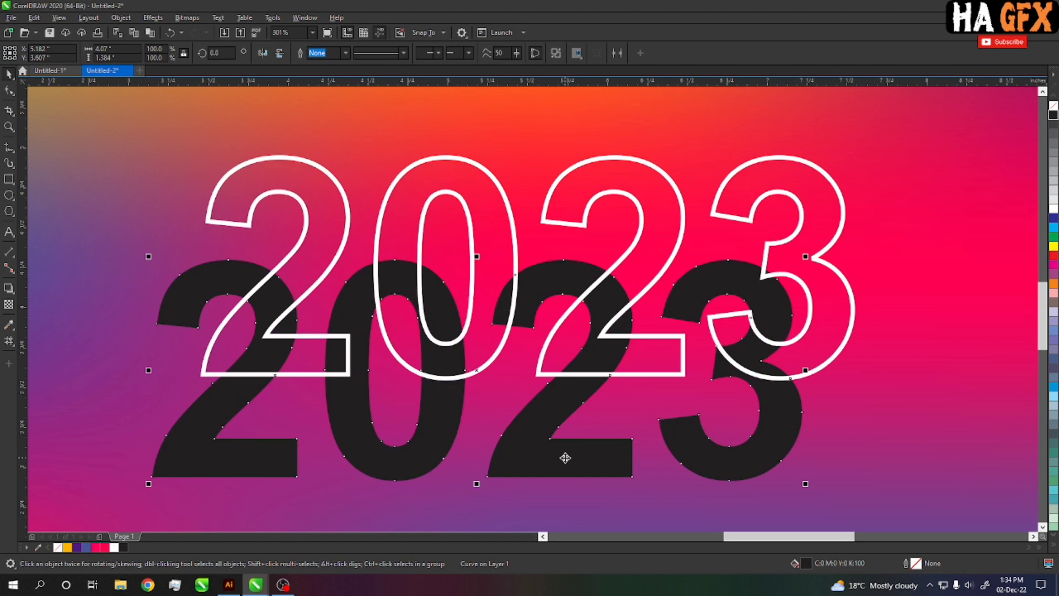
{"action": "key", "text": "ctrl+z"}
{"action": "key", "text": "shift+F4"}
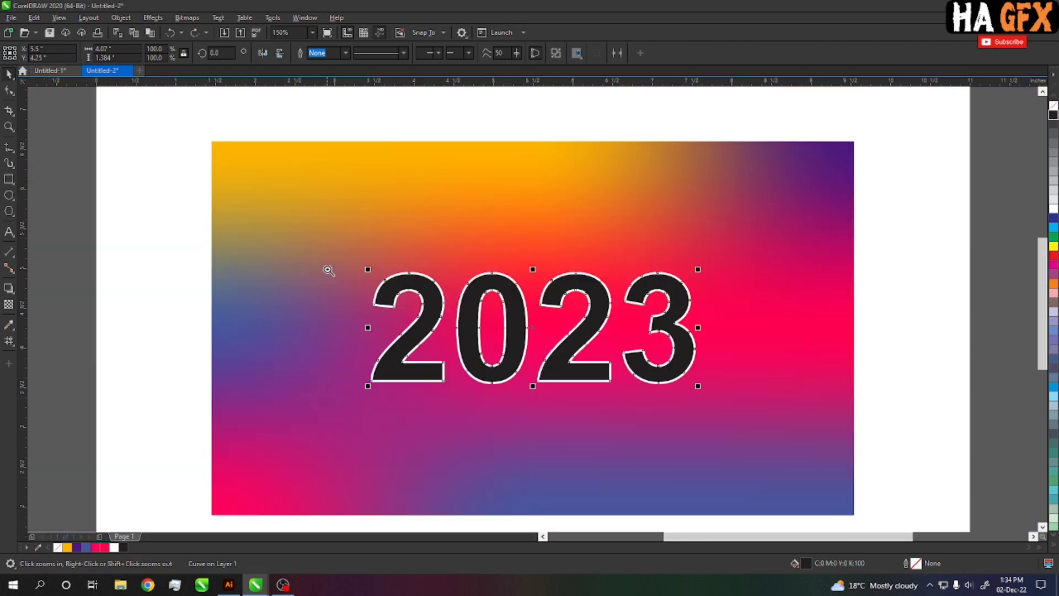
{"action": "left_click_drag", "start_coordinate": [304, 227], "coordinate": [745, 427]}
{"action": "key", "text": "h"}
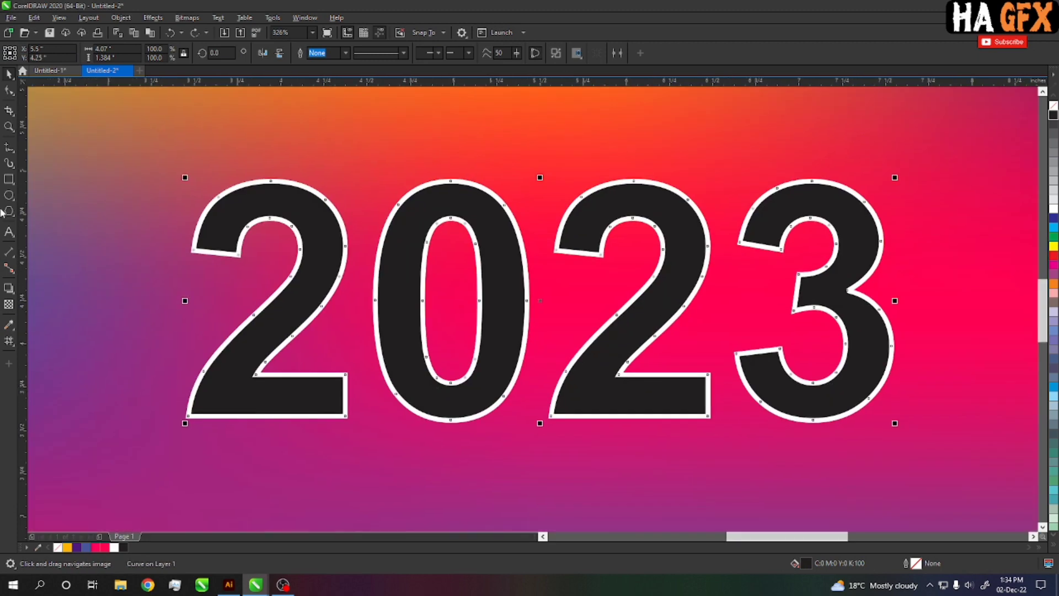
{"action": "left_click", "coordinate": [8, 180]}
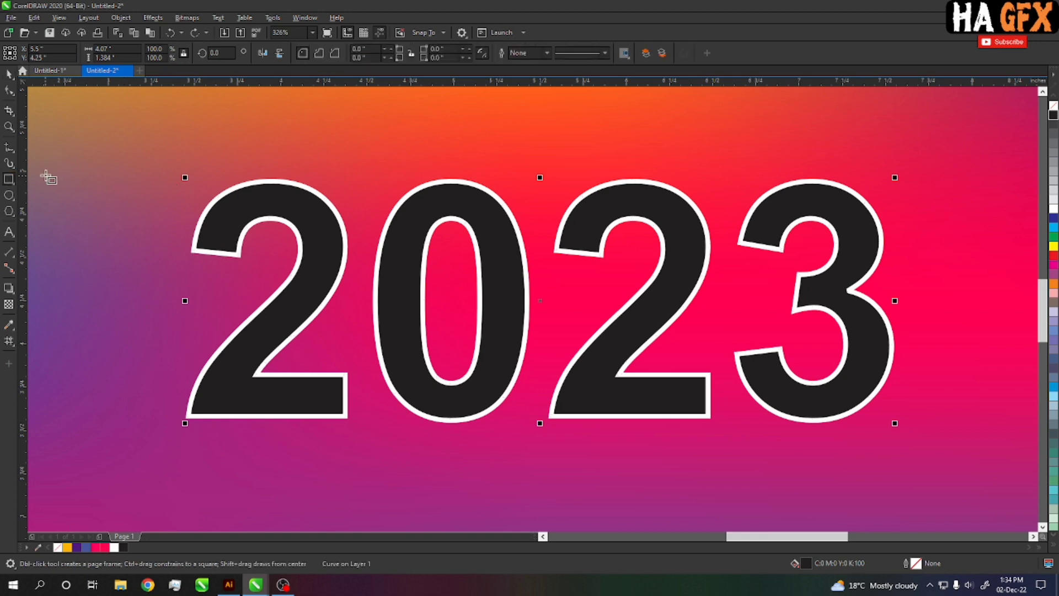
Step: Draw closed freehand loops over the first 2 and across the 0
{"action": "left_click", "coordinate": [8, 148]}
{"action": "mouse_move", "coordinate": [215, 285]}
{"action": "left_mouse_down"}
{"action": "mouse_move", "coordinate": [148, 207]}
{"action": "mouse_move", "coordinate": [199, 286]}
{"action": "mouse_move", "coordinate": [214, 286]}
{"action": "mouse_move", "coordinate": [157, 356]}
{"action": "left_mouse_up"}
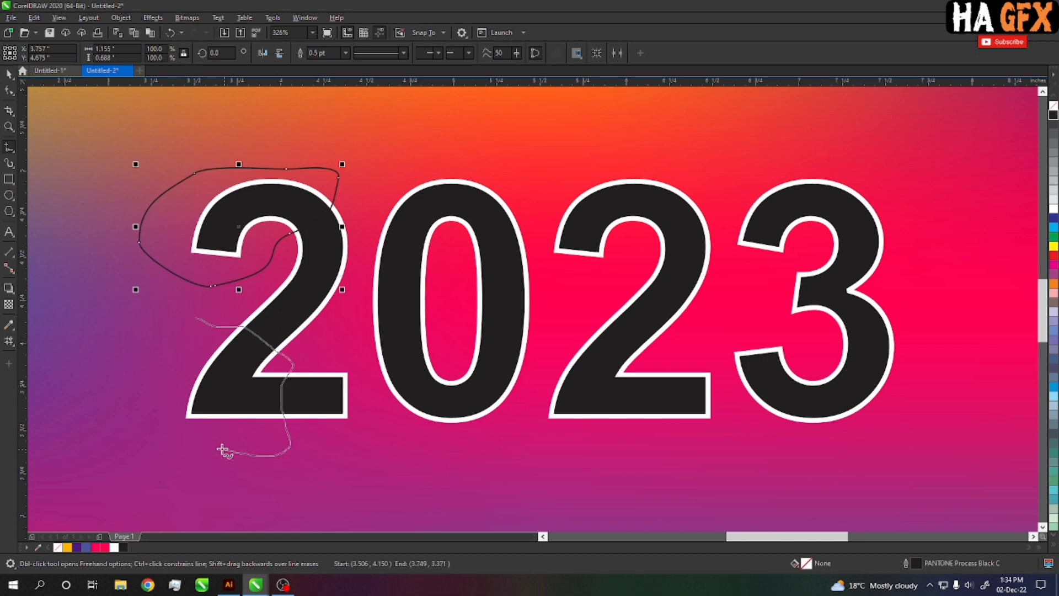
{"action": "left_click_drag", "start_coordinate": [159, 356], "coordinate": [196, 318]}
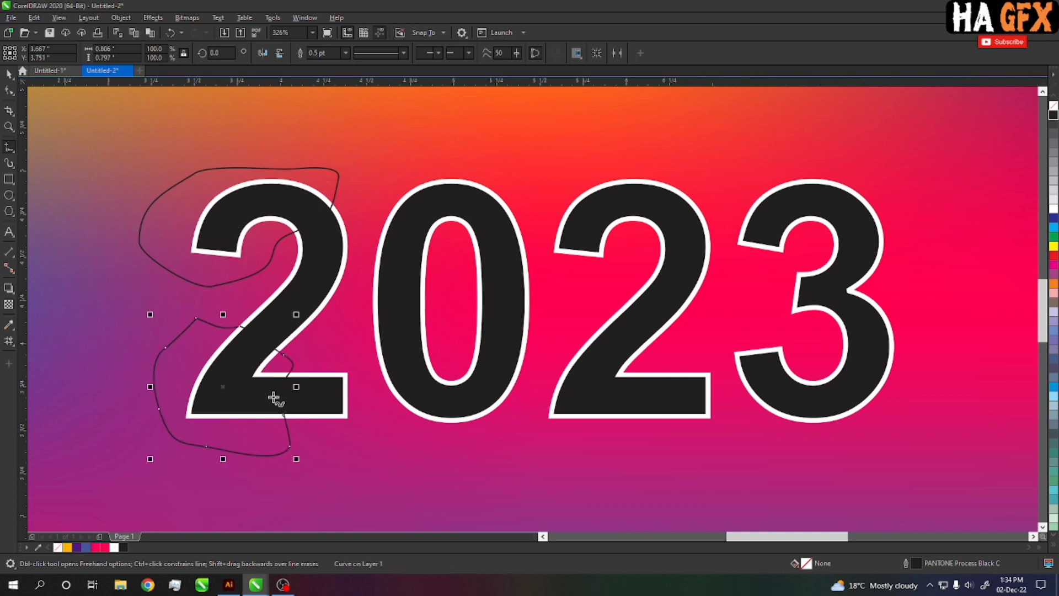
{"action": "key", "text": "space"}
{"action": "key", "text": "space"}
{"action": "mouse_move", "coordinate": [363, 303]}
{"action": "left_mouse_down"}
{"action": "mouse_move", "coordinate": [401, 418]}
{"action": "mouse_move", "coordinate": [364, 303]}
{"action": "left_mouse_up"}
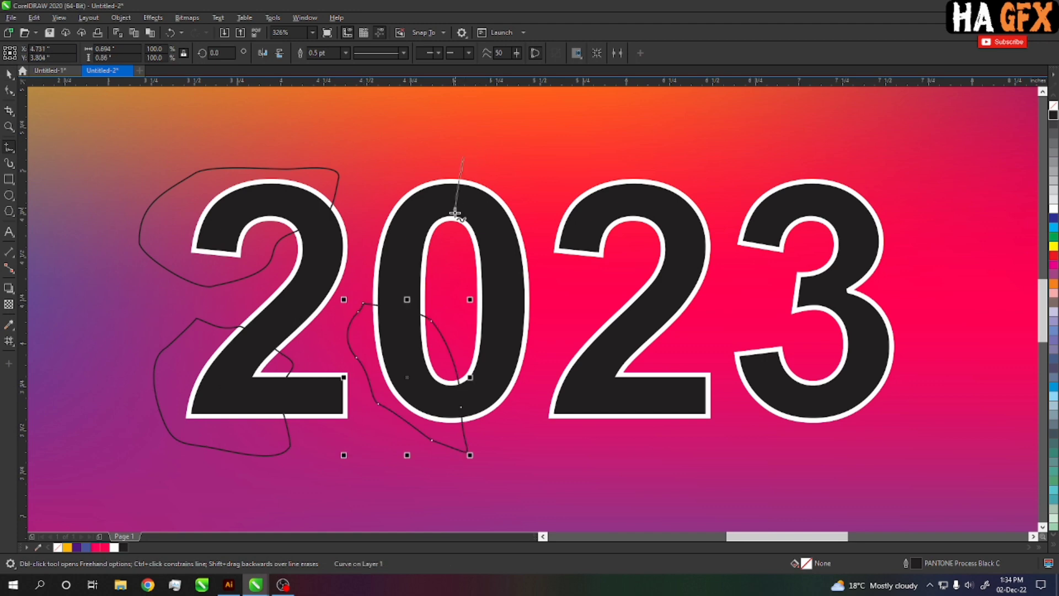
{"action": "left_click_drag", "start_coordinate": [455, 213], "coordinate": [472, 157]}
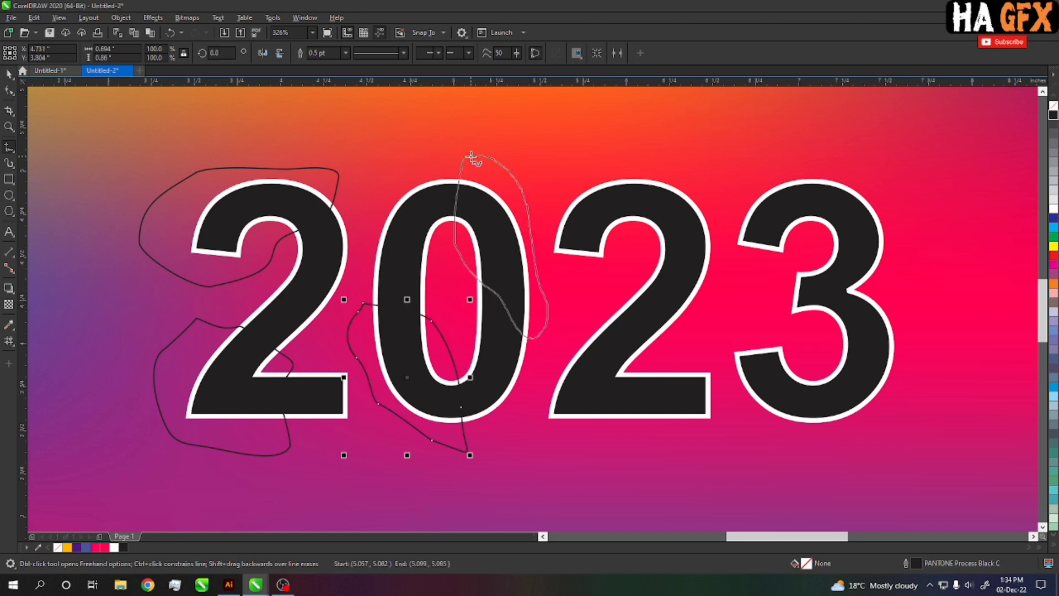
{"action": "left_click_drag", "start_coordinate": [465, 158], "coordinate": [465, 156]}
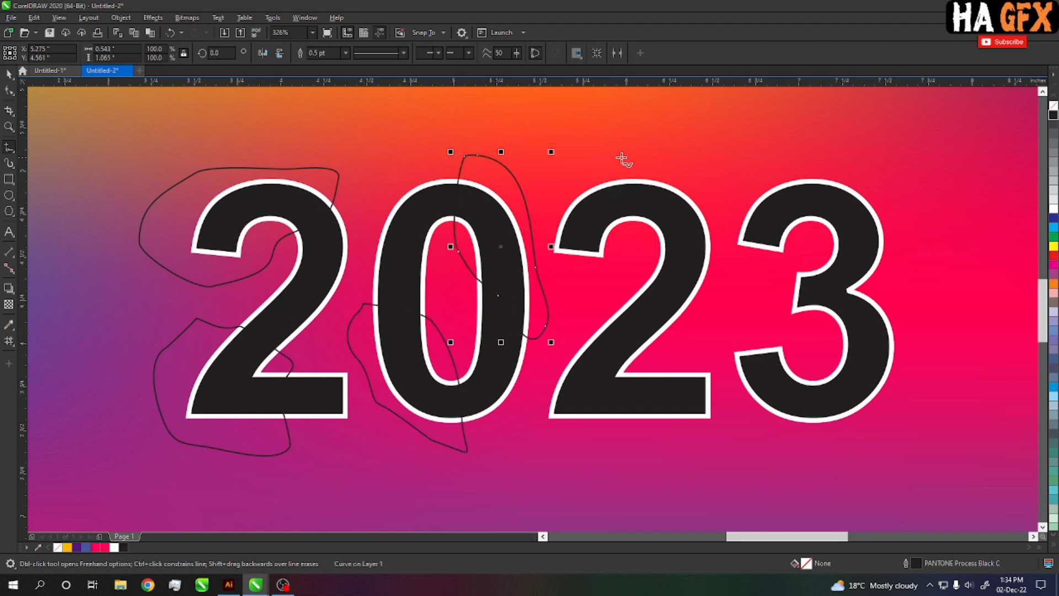
{"action": "key", "text": "space"}
Step: Copy the first 2's loops onto the second 2, then break apart the 2023 curves (Ctrl+K)
{"action": "left_click", "coordinate": [274, 381], "text": "shift"}
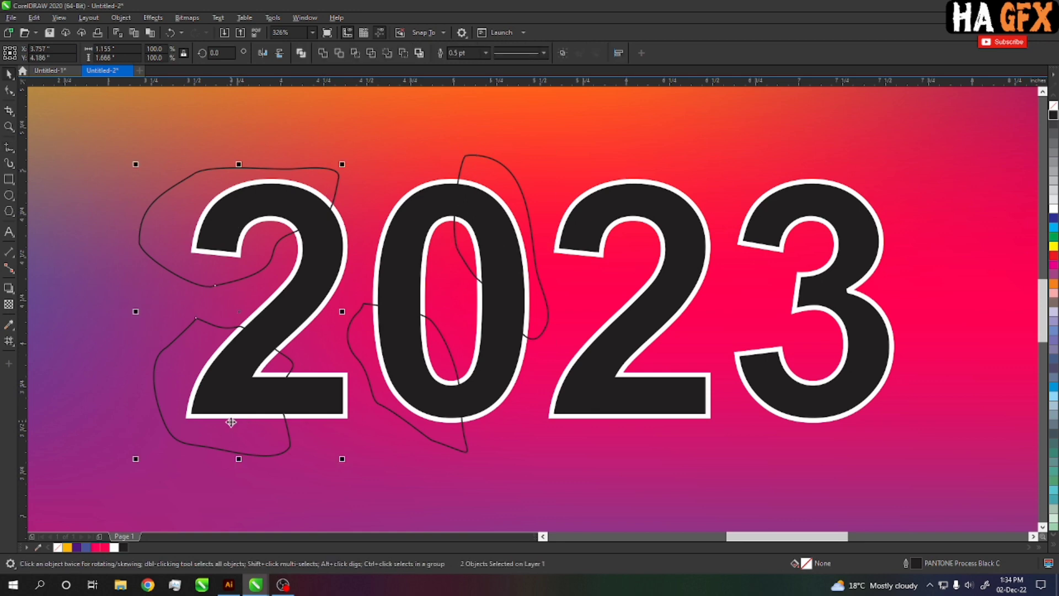
{"action": "mouse_move", "coordinate": [226, 441]}
{"action": "left_mouse_down"}
{"action": "mouse_move", "coordinate": [586, 441]}
{"action": "mouse_move", "coordinate": [567, 441]}
{"action": "left_mouse_up"}
{"action": "left_click", "coordinate": [642, 326]}
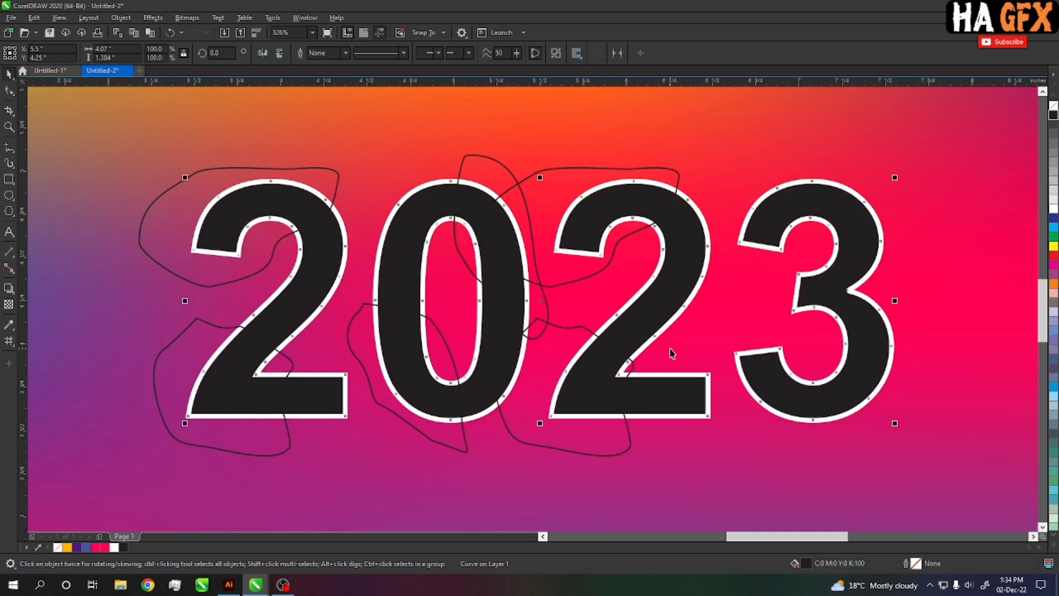
{"action": "key", "text": "ctrl+k"}
Step: Combine the pieces of the 0 into one curve, undoing the stray digit moves
{"action": "left_click", "coordinate": [527, 293]}
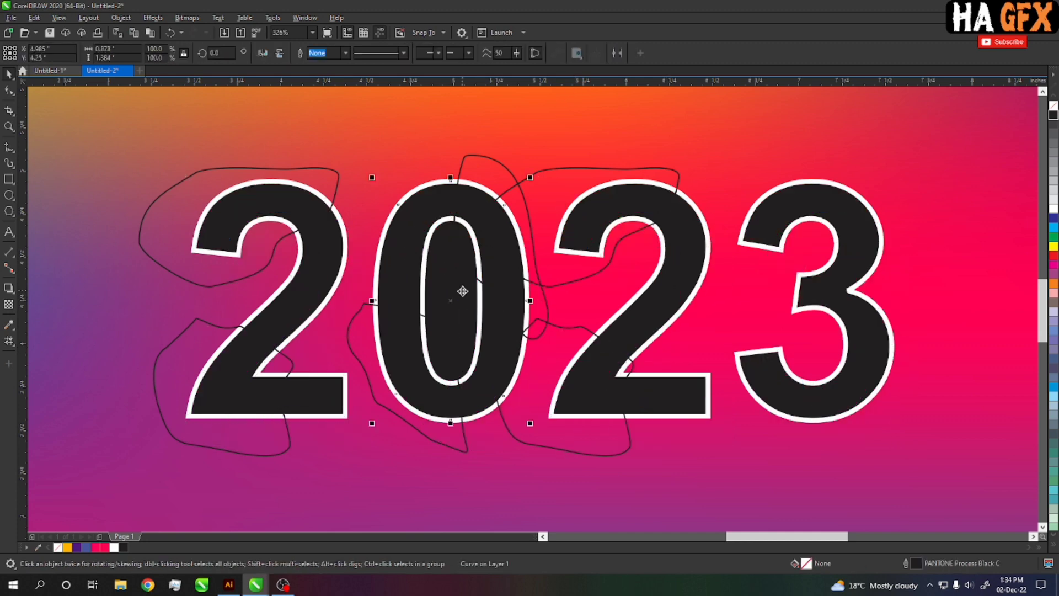
{"action": "scroll", "coordinate": [455, 311], "scroll_direction": "down", "scroll_amount": 3}
{"action": "left_click_drag", "start_coordinate": [397, 102], "coordinate": [492, 367]}
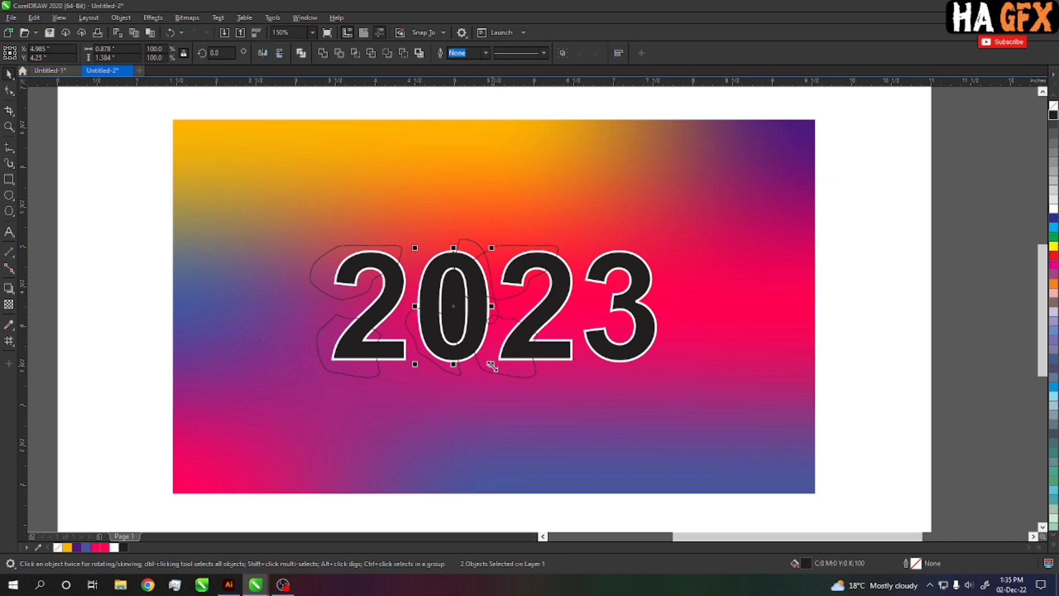
{"action": "left_click", "coordinate": [301, 54]}
{"action": "scroll", "coordinate": [471, 353], "scroll_direction": "up", "scroll_amount": 3}
{"action": "left_click_drag", "start_coordinate": [480, 307], "coordinate": [463, 423]}
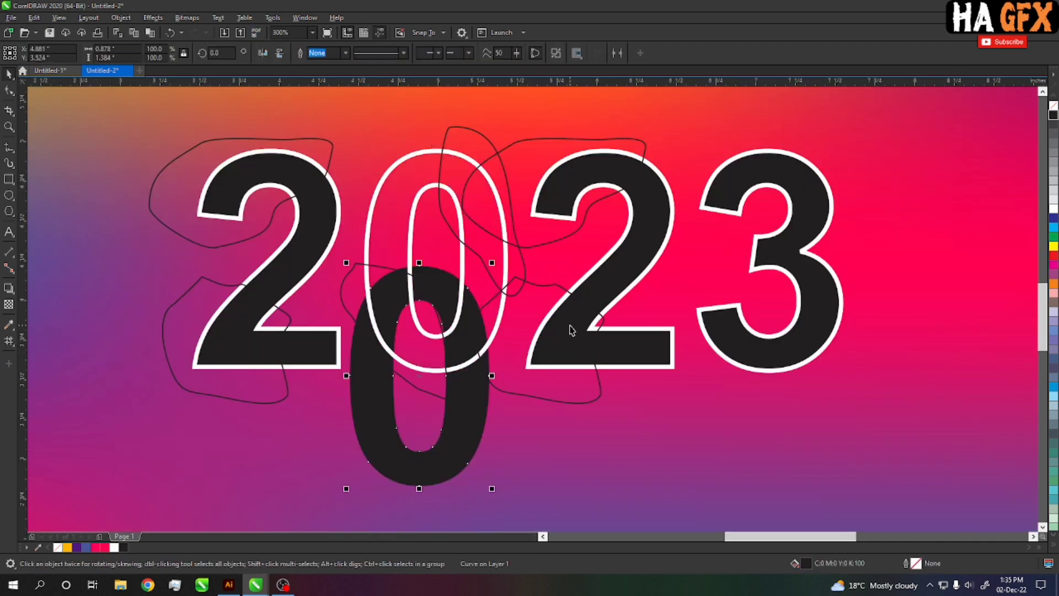
{"action": "key", "text": "ctrl+z"}
{"action": "left_click_drag", "start_coordinate": [574, 332], "coordinate": [574, 403]}
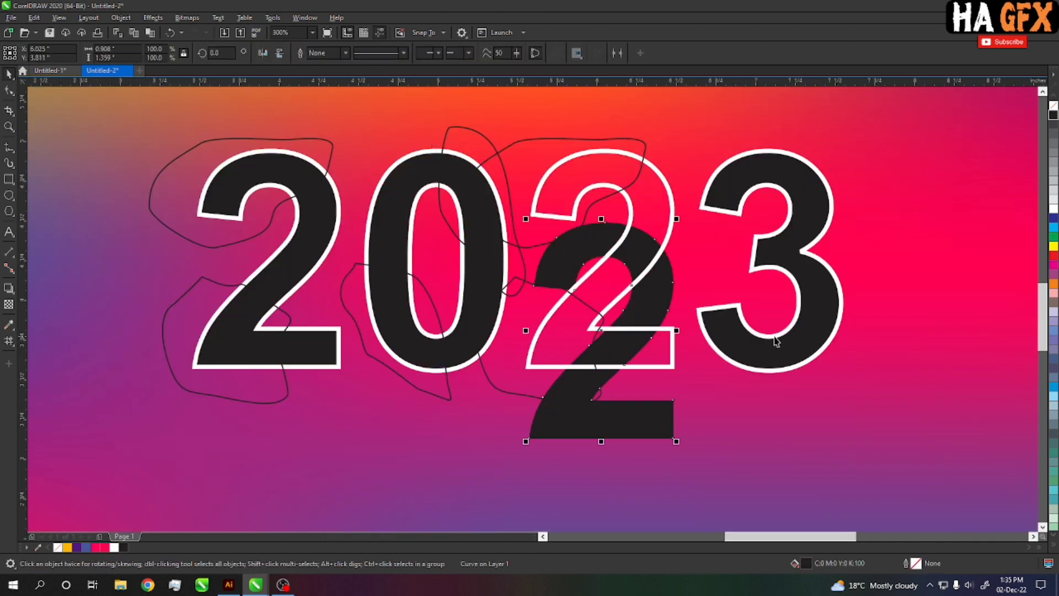
{"action": "key", "text": "ctrl+z"}
{"action": "key", "text": "ctrl+z"}
{"action": "key", "text": "ctrl+z"}
{"action": "key", "text": "Escape"}
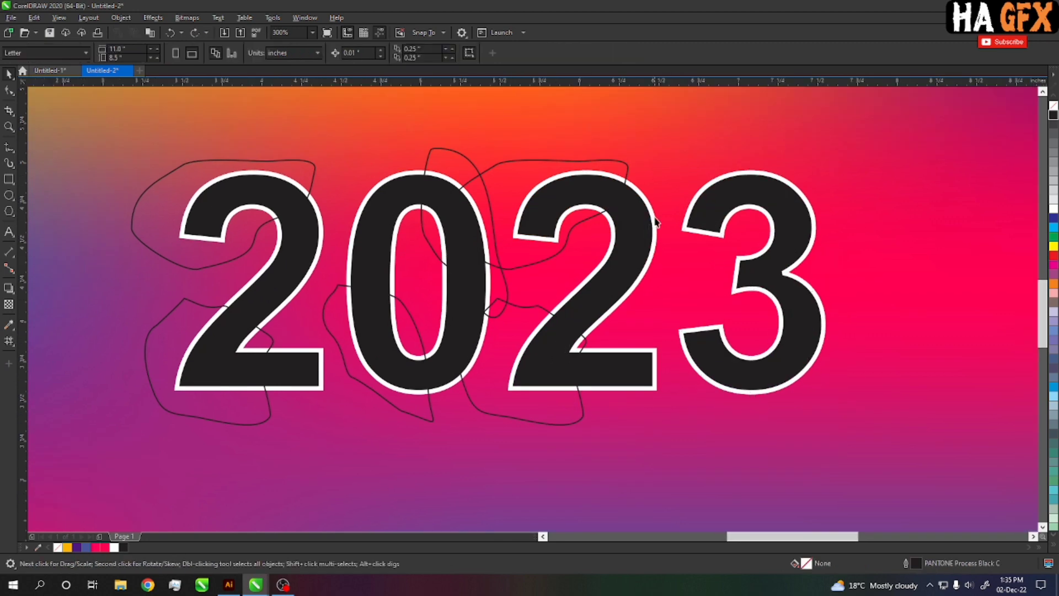
Step: Draw two freehand loops over the 3, one at its top and one across its lower half
{"action": "key", "text": "F5"}
{"action": "mouse_move", "coordinate": [676, 151]}
{"action": "left_mouse_down"}
{"action": "mouse_move", "coordinate": [749, 142]}
{"action": "mouse_move", "coordinate": [676, 153]}
{"action": "left_mouse_up"}
{"action": "mouse_move", "coordinate": [678, 303]}
{"action": "left_mouse_down"}
{"action": "mouse_move", "coordinate": [822, 310]}
{"action": "mouse_move", "coordinate": [713, 327]}
{"action": "mouse_move", "coordinate": [678, 307]}
{"action": "left_mouse_up"}
{"action": "key", "text": "space"}
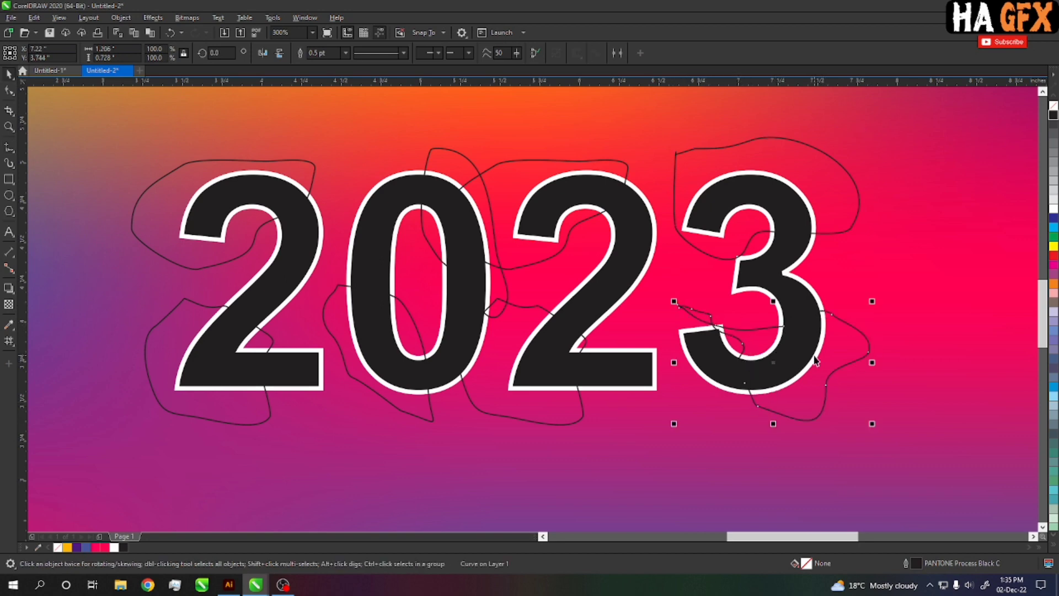
Step: Close the lower loop and intersect it with the 3
{"action": "left_click_drag", "start_coordinate": [833, 358], "coordinate": [844, 350]}
{"action": "left_click", "coordinate": [1054, 303]}
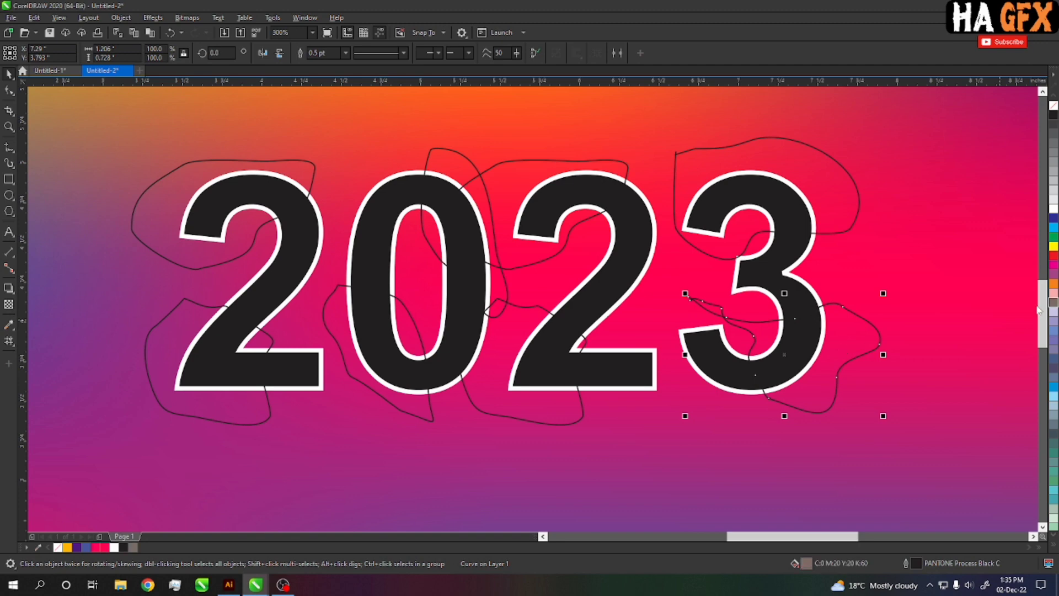
{"action": "key", "text": "F10"}
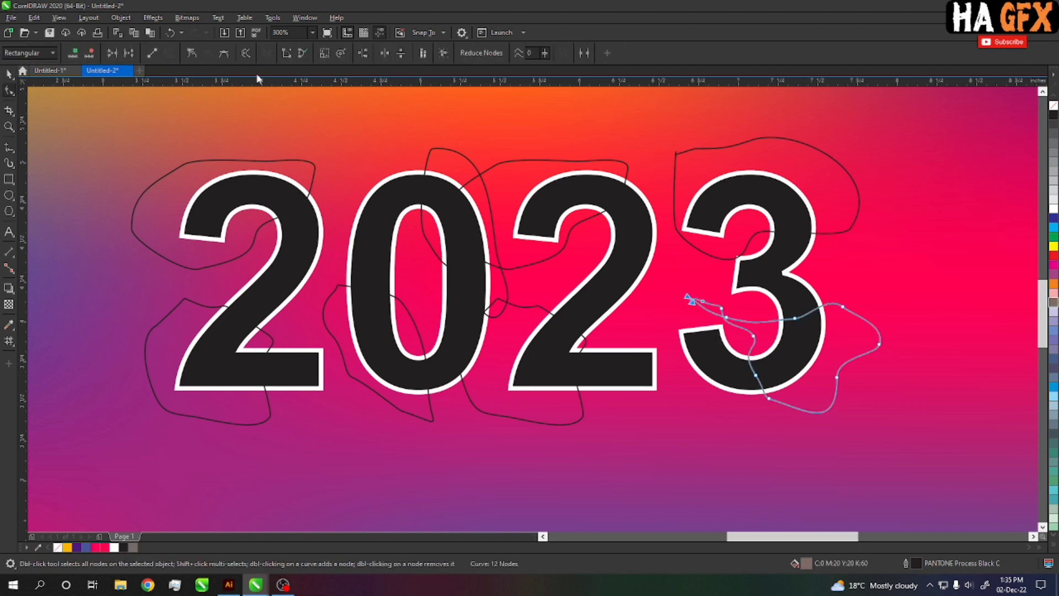
{"action": "left_click", "coordinate": [286, 53]}
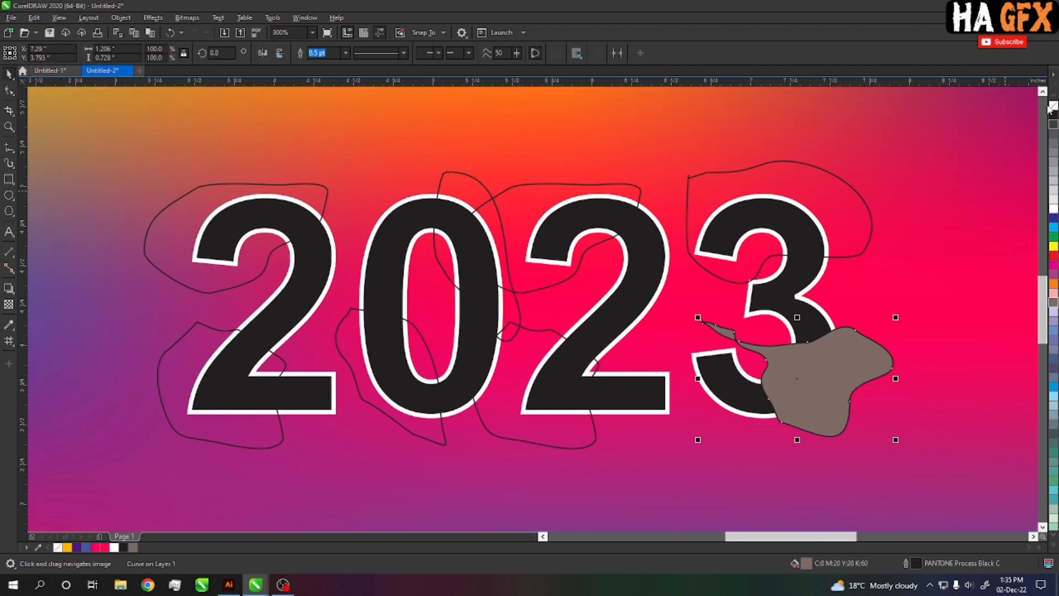
{"action": "left_click", "coordinate": [816, 325], "text": "shift"}
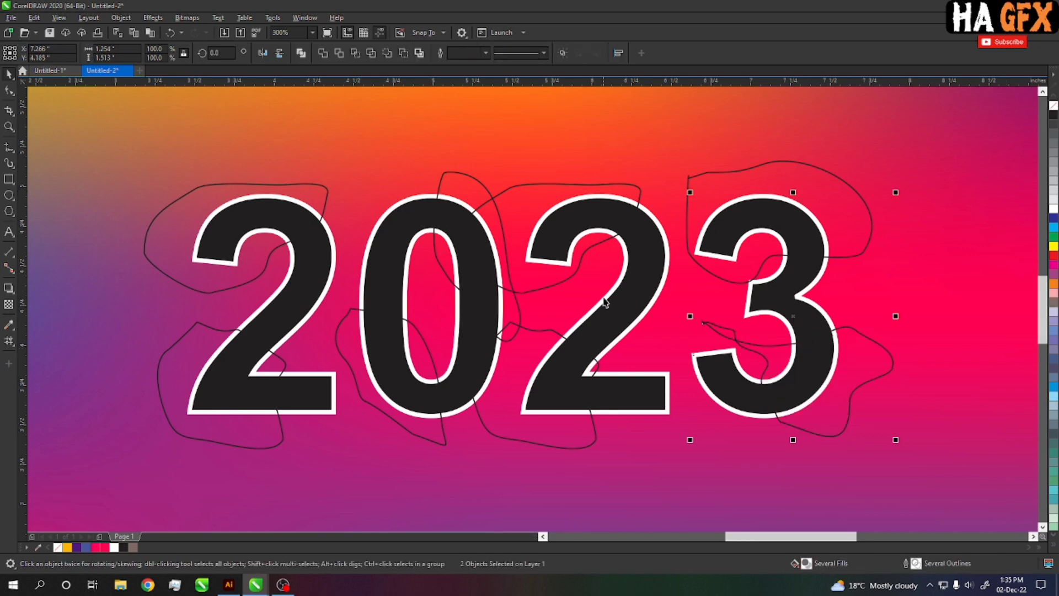
{"action": "left_click", "coordinate": [339, 53]}
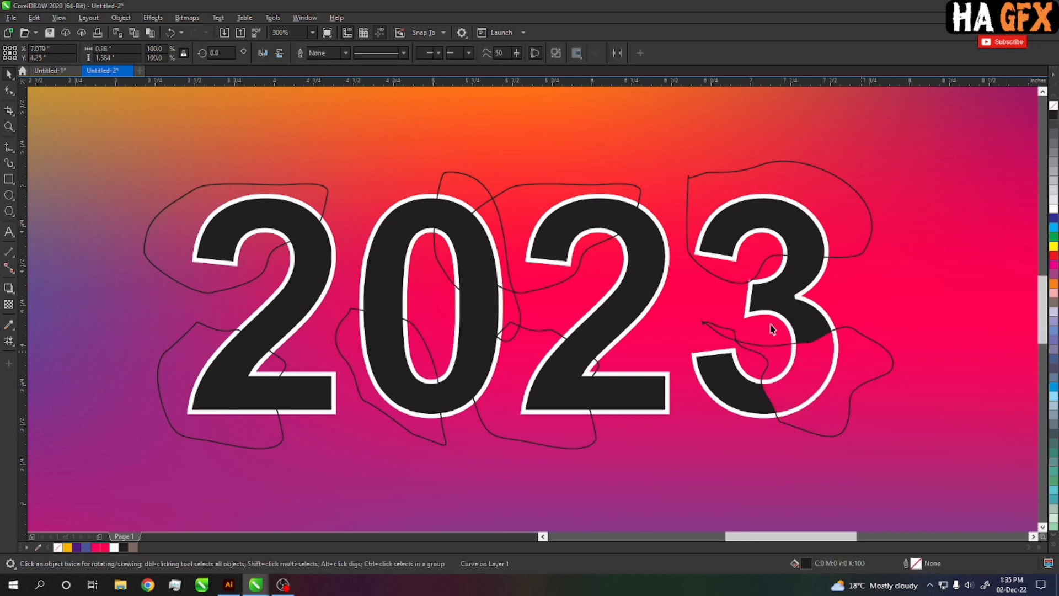
{"action": "key", "text": "ctrl+z"}
{"action": "left_click", "coordinate": [358, 53]}
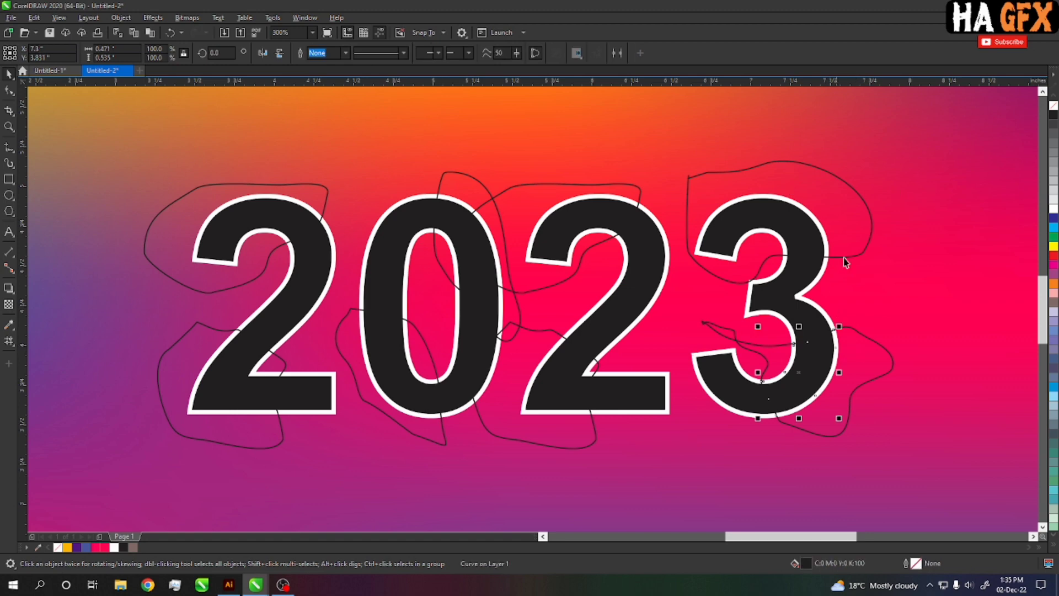
{"action": "left_click", "coordinate": [799, 284], "text": "shift"}
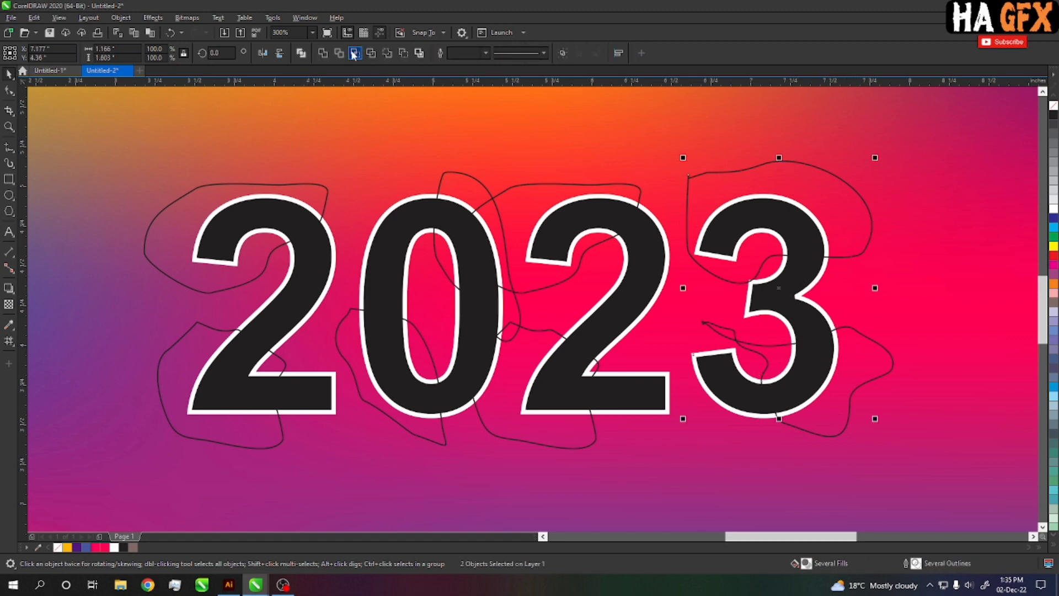
{"action": "left_click", "coordinate": [355, 54]}
{"action": "left_click", "coordinate": [856, 237]}
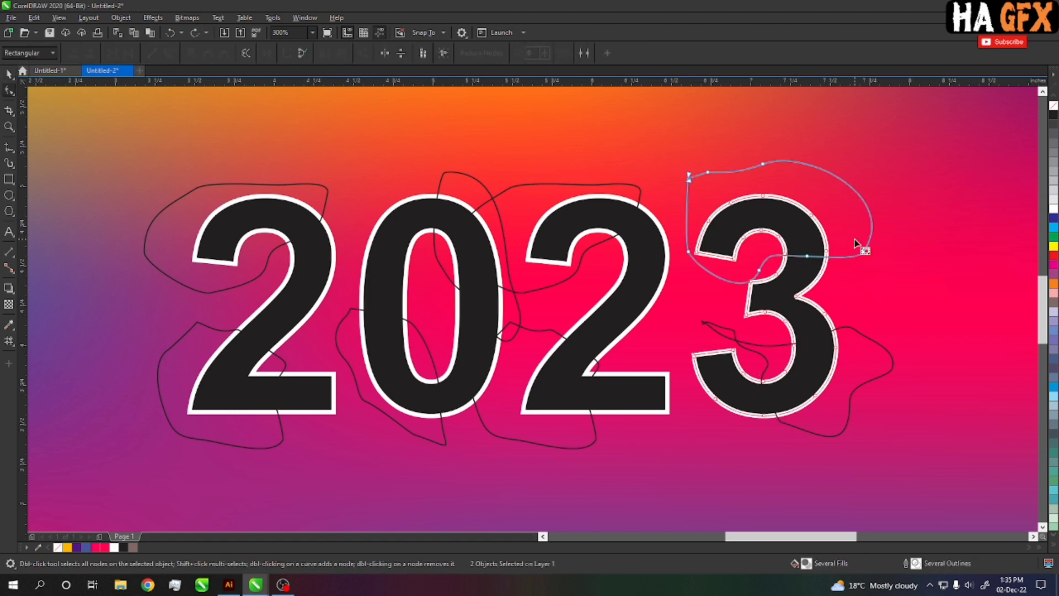
Step: Intersect the upper loop with the 3 and delete the leftover loop
{"action": "left_click", "coordinate": [839, 232]}
{"action": "key", "text": "F10"}
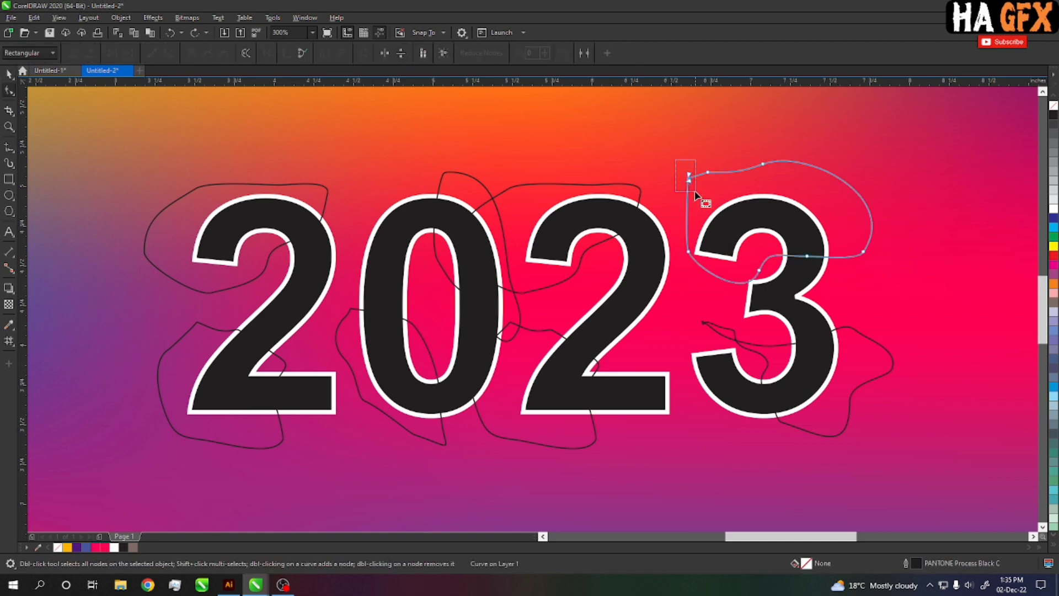
{"action": "left_click_drag", "start_coordinate": [676, 160], "coordinate": [696, 192]}
{"action": "key", "text": "space"}
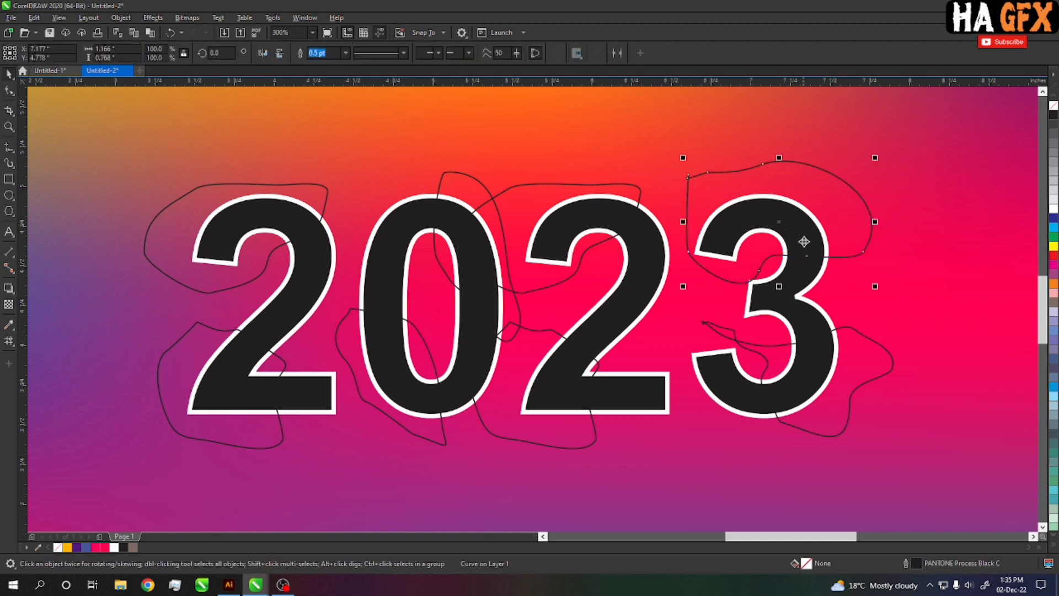
{"action": "left_click", "coordinate": [798, 280], "text": "shift"}
{"action": "left_click", "coordinate": [354, 58]}
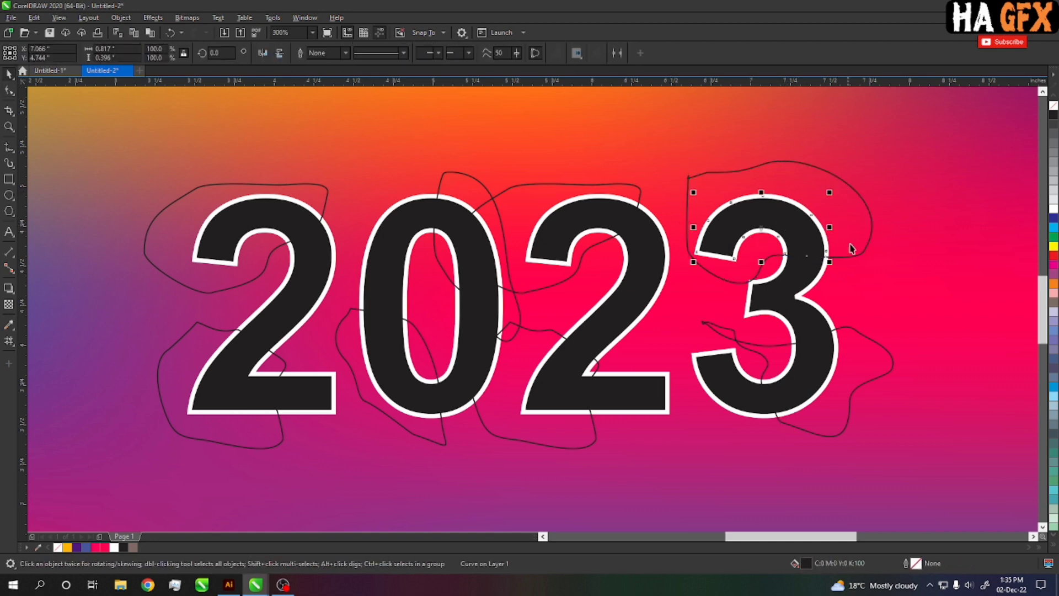
{"action": "left_click", "coordinate": [829, 257]}
{"action": "key", "text": "Delete"}
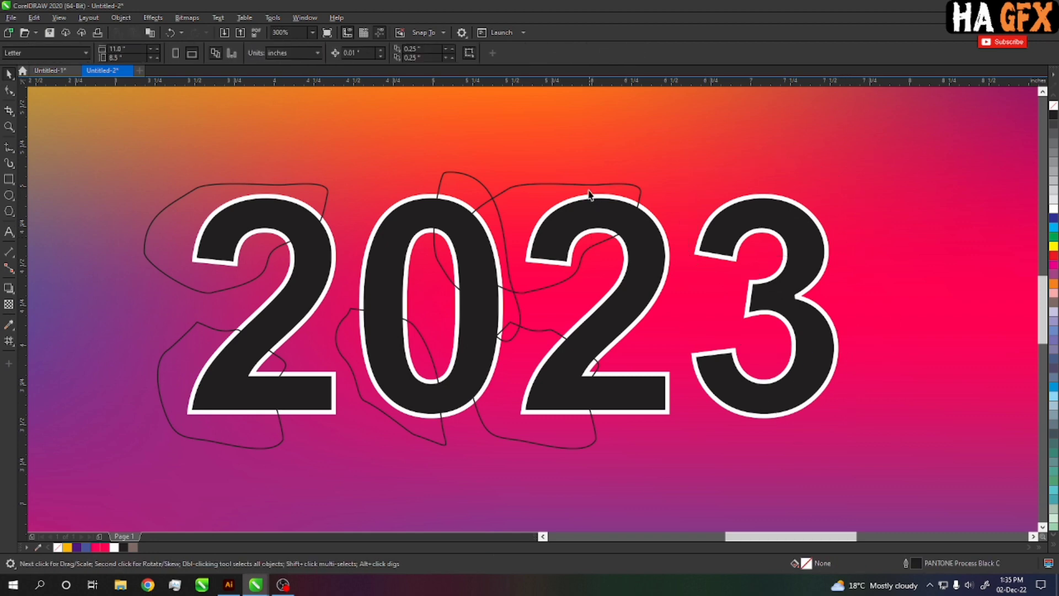
Step: Intersect the second 2 with its upper and lower loops
{"action": "left_click", "coordinate": [589, 194]}
{"action": "left_click", "coordinate": [602, 215], "text": "shift"}
{"action": "left_click", "coordinate": [355, 55]}
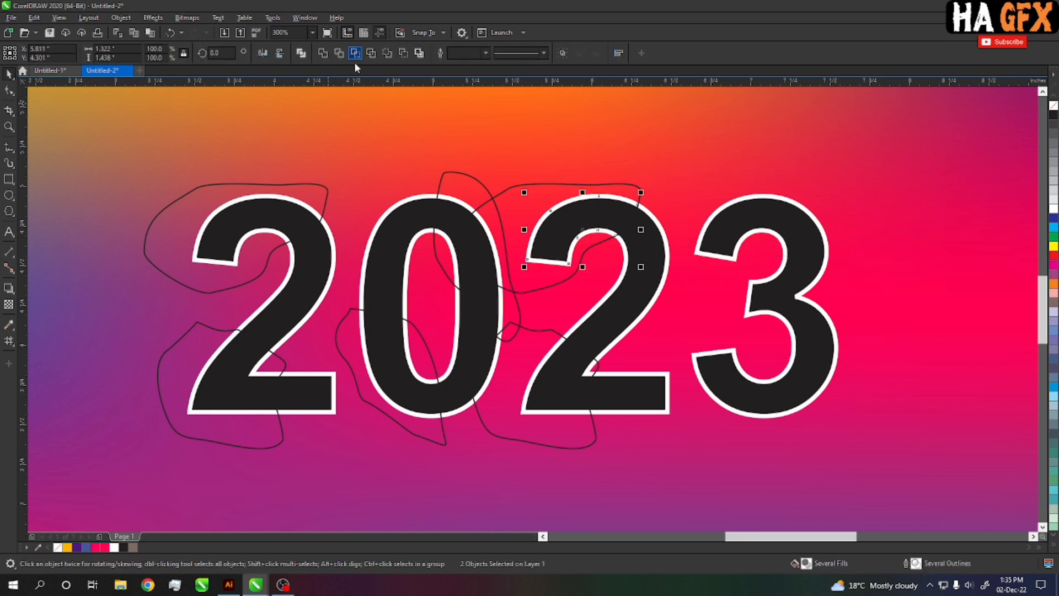
{"action": "left_click", "coordinate": [567, 439]}
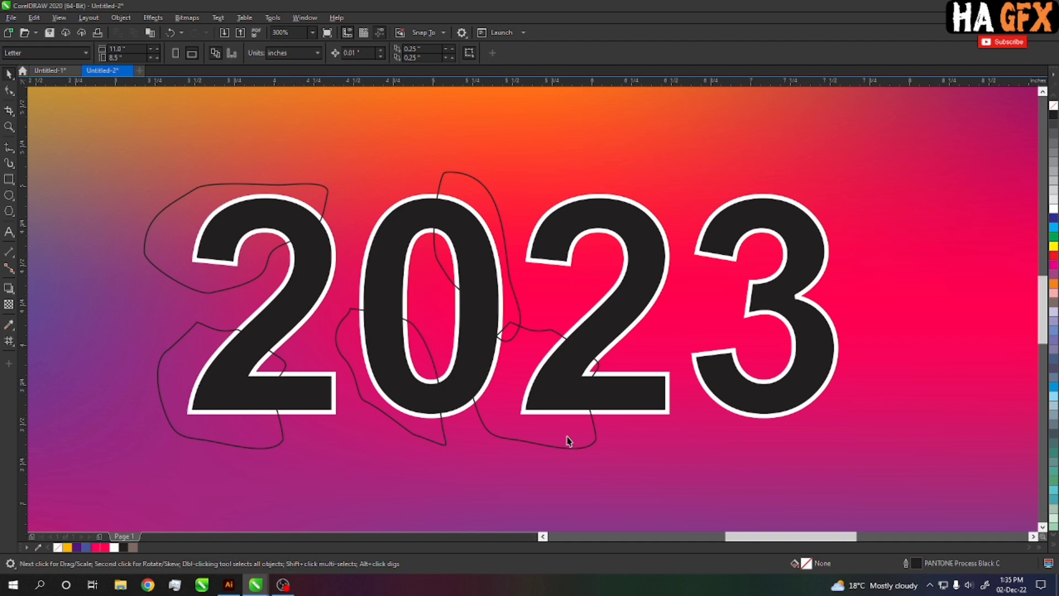
{"action": "left_click", "coordinate": [611, 410], "text": "shift"}
{"action": "left_click", "coordinate": [347, 54]}
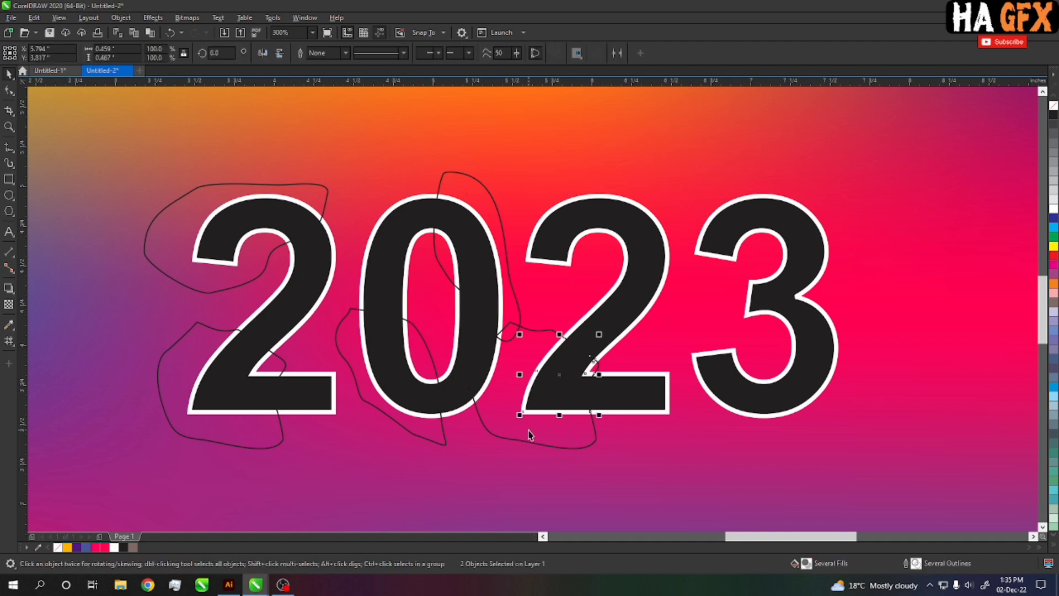
{"action": "key", "text": "Escape"}
Step: Intersect the 0 with its loops and delete the leftover loop pieces
{"action": "left_click", "coordinate": [489, 219]}
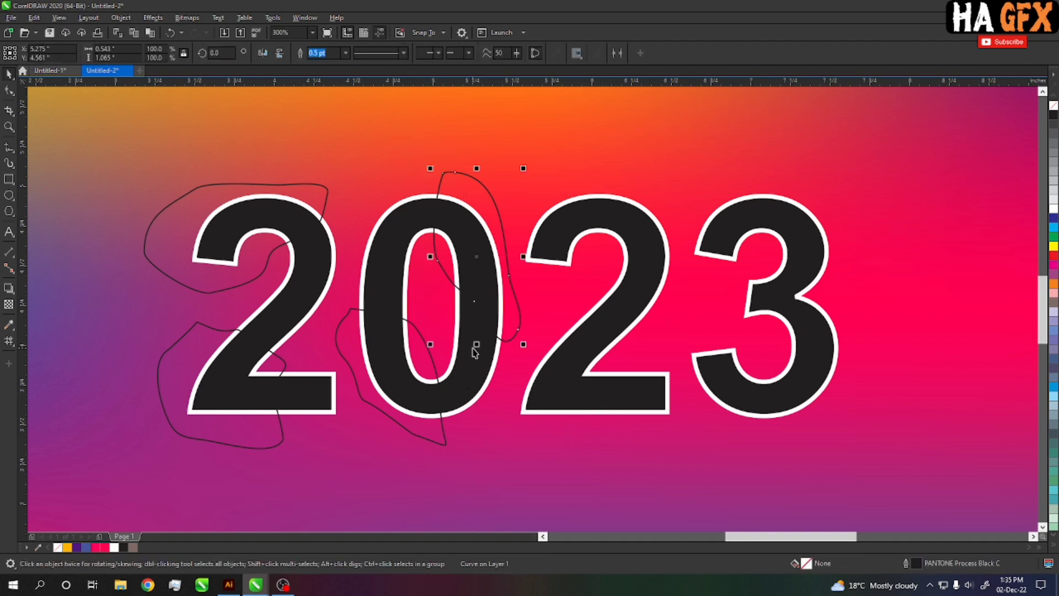
{"action": "left_click", "coordinate": [475, 345], "text": "shift"}
{"action": "left_click", "coordinate": [343, 53]}
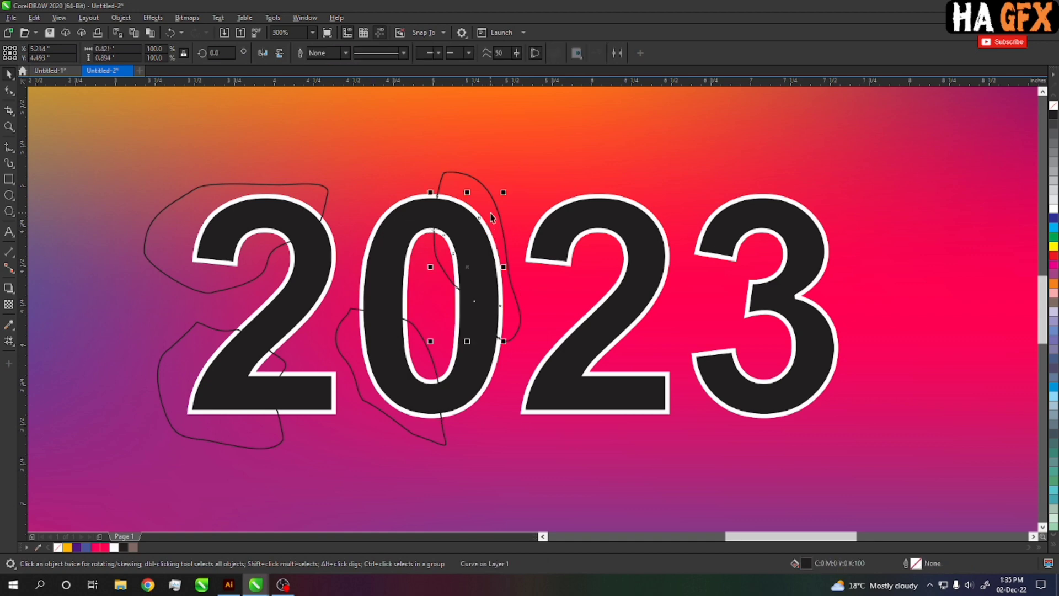
{"action": "key", "text": "Escape"}
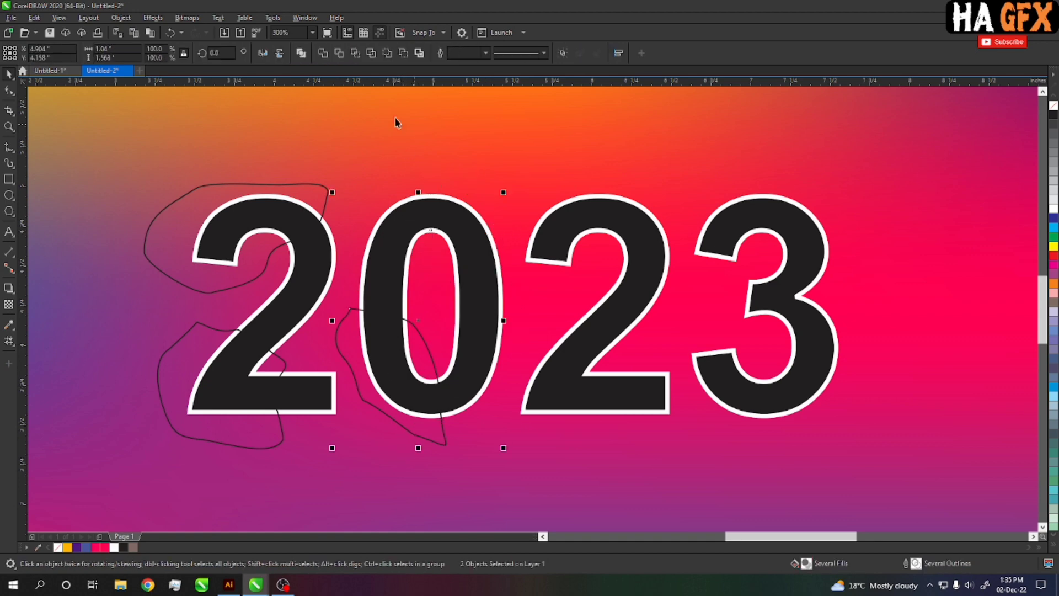
{"action": "left_click", "coordinate": [395, 123]}
{"action": "left_click", "coordinate": [353, 309]}
{"action": "key", "text": "Delete"}
{"action": "left_click", "coordinate": [248, 445]}
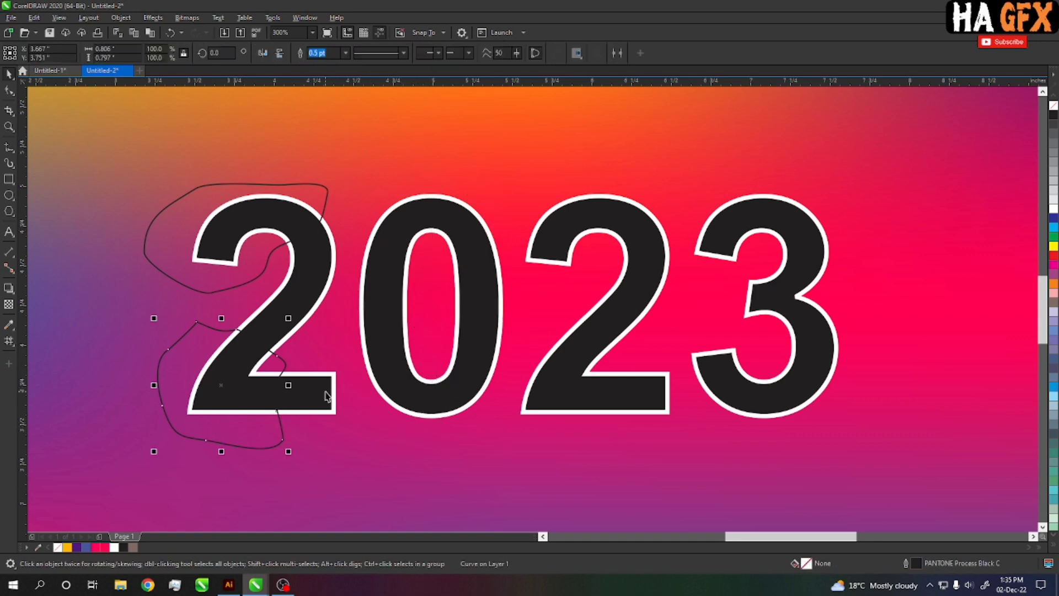
Step: Intersect the first 2 with its lower and top loops, deleting the leftover lower loop
{"action": "left_click", "coordinate": [315, 397], "text": "shift"}
{"action": "left_click", "coordinate": [355, 53]}
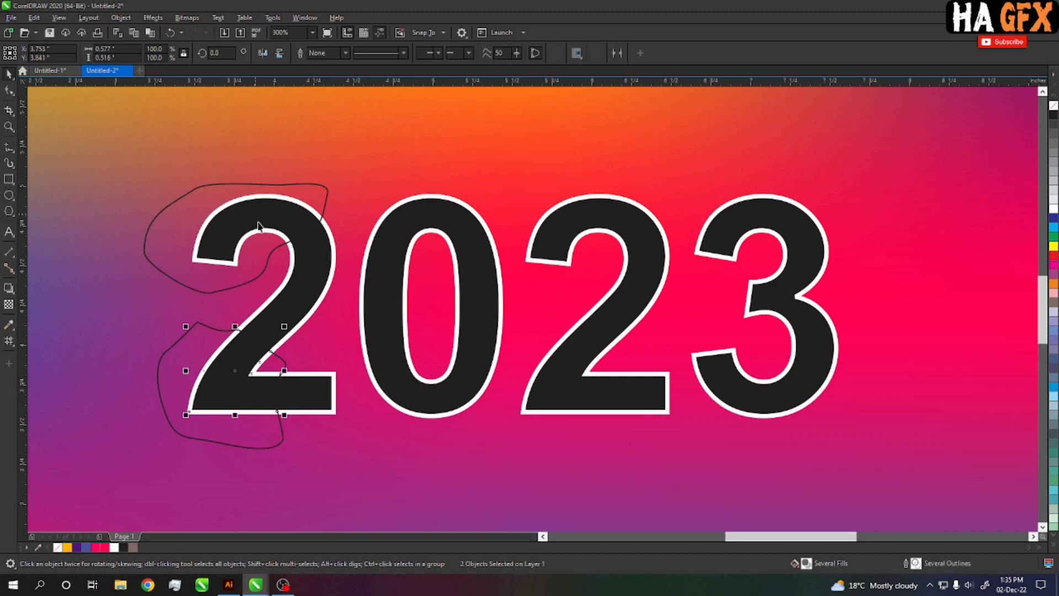
{"action": "key", "text": "Delete"}
{"action": "left_click", "coordinate": [217, 216]}
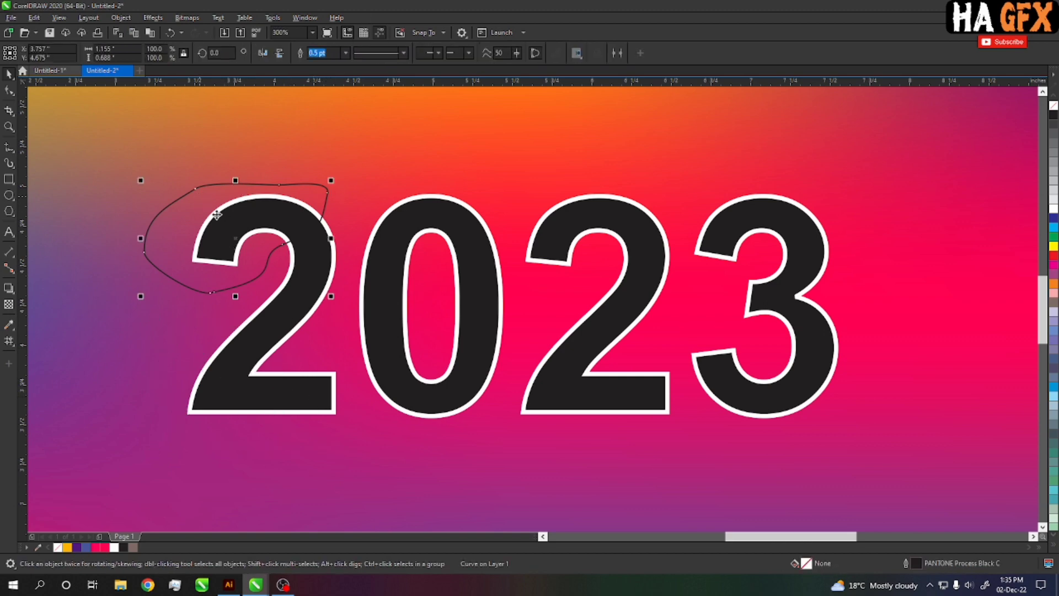
{"action": "left_click", "coordinate": [307, 272], "text": "shift"}
{"action": "left_click", "coordinate": [357, 58]}
Step: Delete the leftover top loop and colour the first 2's pieces yellow, purple and blue
{"action": "left_click", "coordinate": [184, 215]}
{"action": "key", "text": "Delete"}
{"action": "left_click", "coordinate": [248, 220]}
{"action": "left_click", "coordinate": [67, 547]}
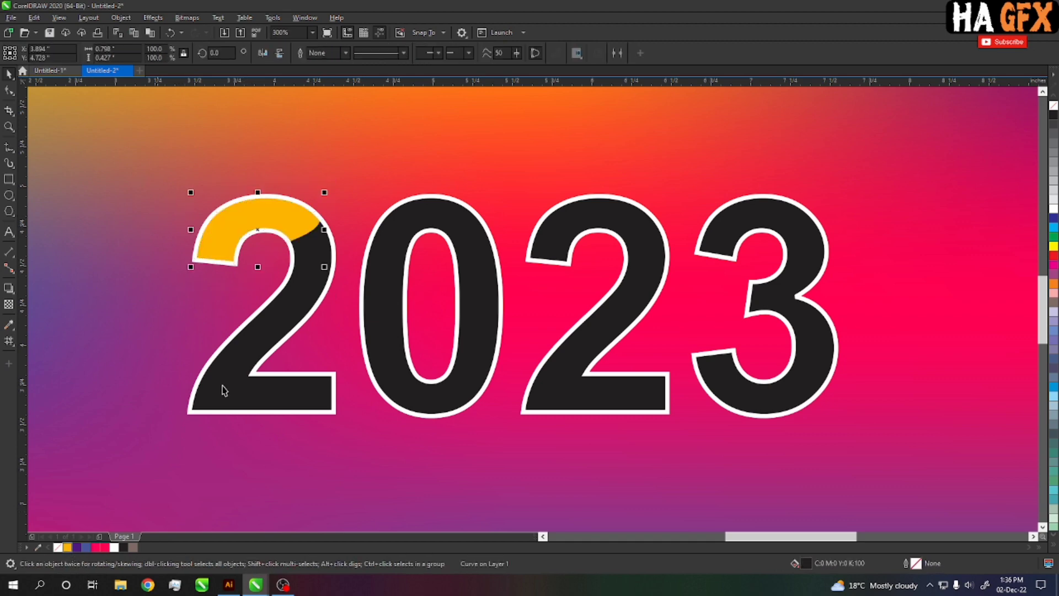
{"action": "left_click", "coordinate": [224, 389]}
{"action": "left_click", "coordinate": [77, 548]}
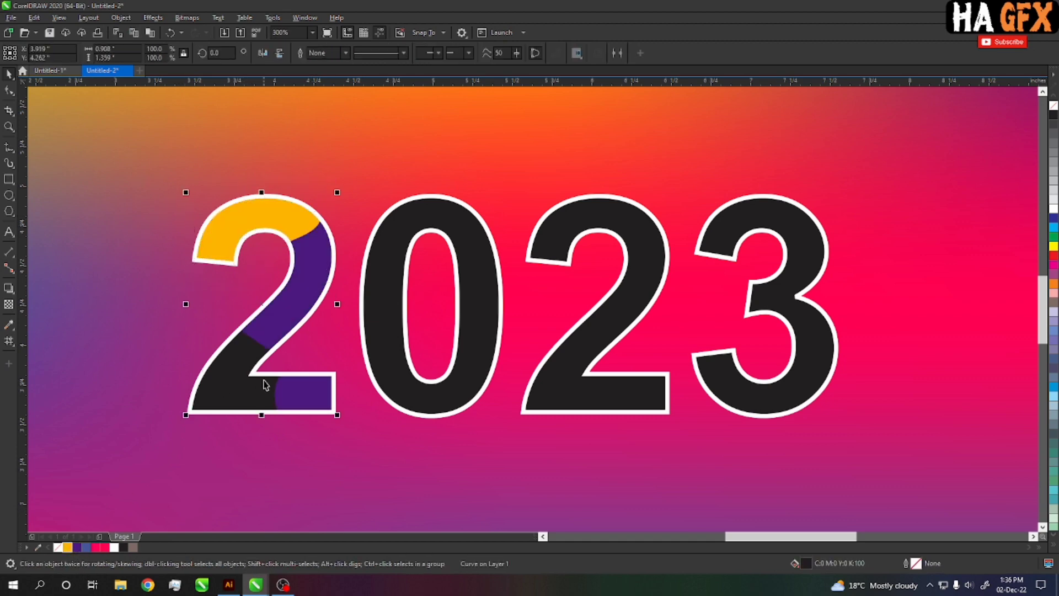
{"action": "left_click", "coordinate": [232, 381]}
{"action": "left_click", "coordinate": [87, 547]}
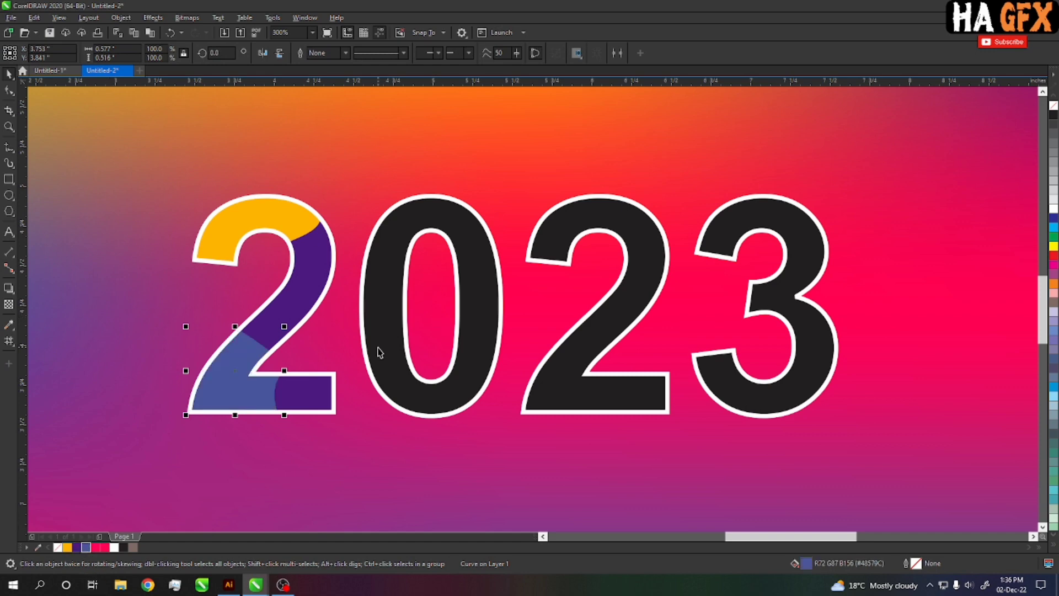
Step: Colour the 0: lower piece red, main body blue, upper-right piece yellow
{"action": "left_click", "coordinate": [372, 349]}
{"action": "left_click", "coordinate": [95, 548]}
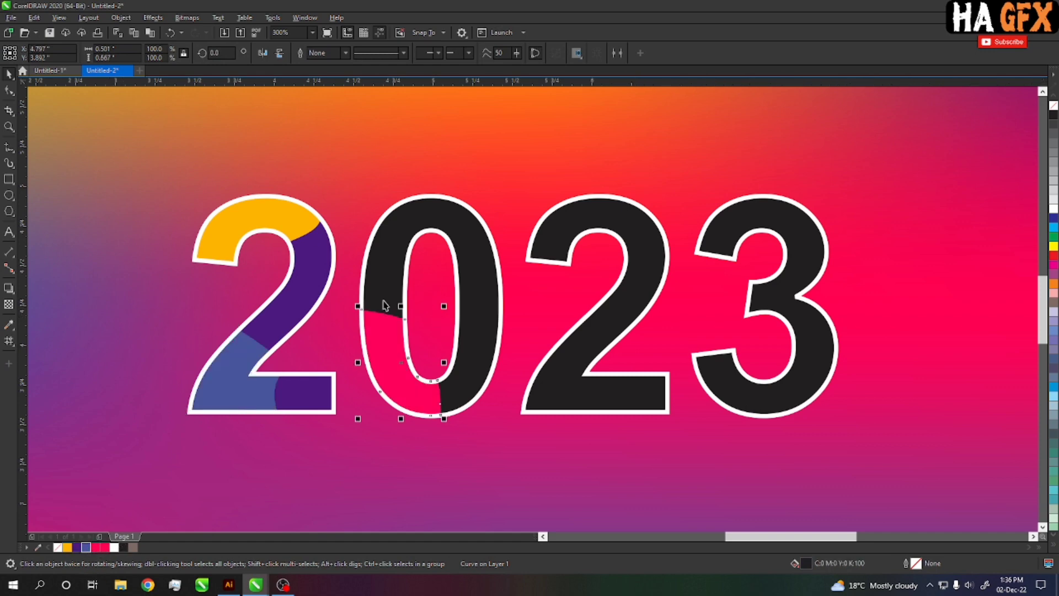
{"action": "left_click", "coordinate": [382, 299]}
{"action": "left_click", "coordinate": [105, 548]}
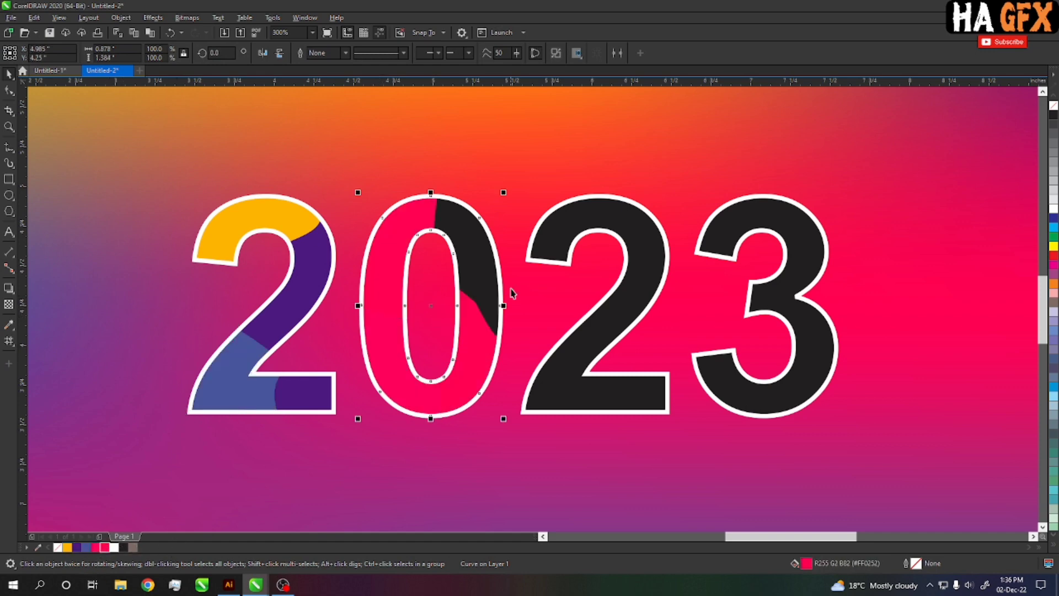
{"action": "left_click", "coordinate": [123, 547]}
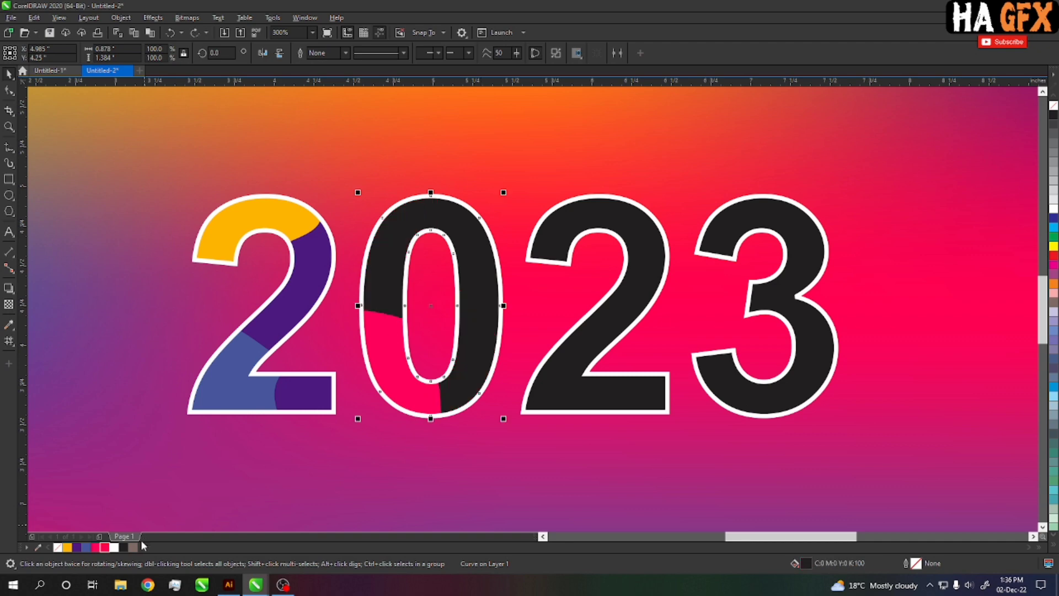
{"action": "left_click", "coordinate": [84, 548]}
{"action": "left_click", "coordinate": [473, 280]}
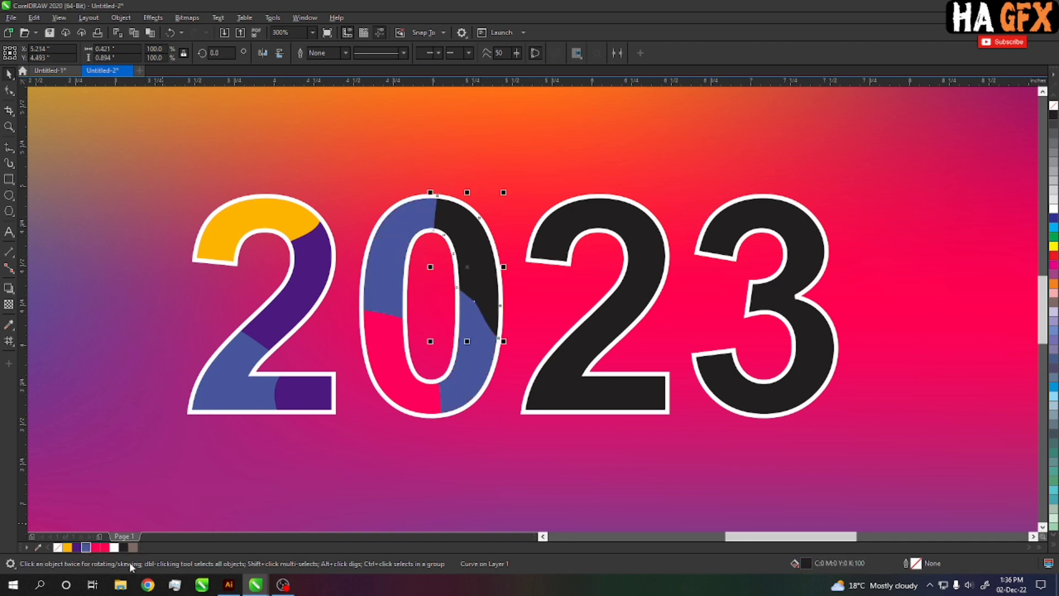
{"action": "left_click", "coordinate": [66, 547]}
Step: Colour the second 2: top piece purple, lower piece yellow, lower-left piece purple
{"action": "left_click", "coordinate": [588, 343]}
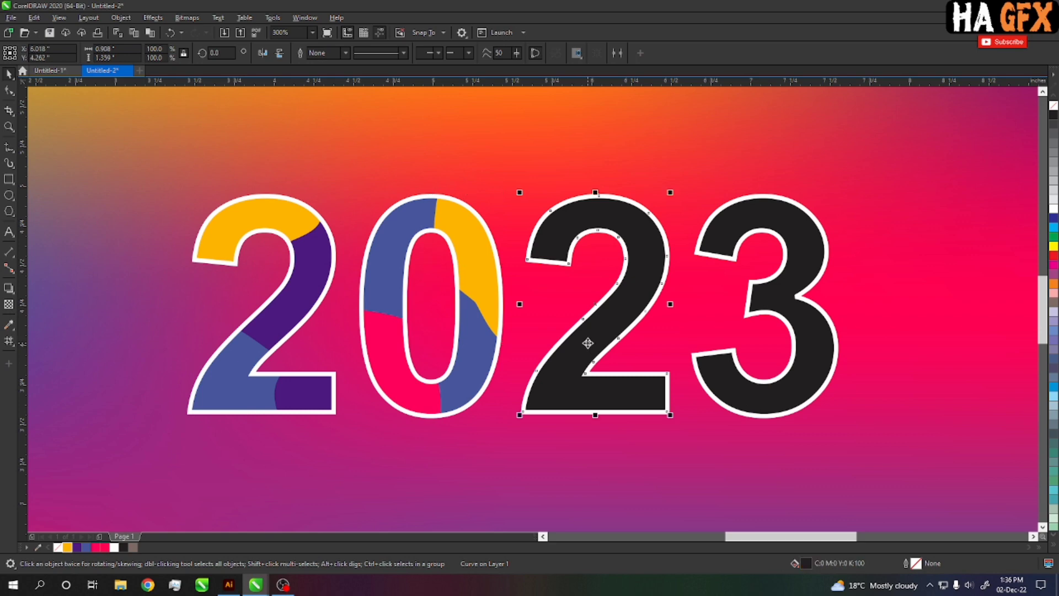
{"action": "left_click", "coordinate": [559, 221]}
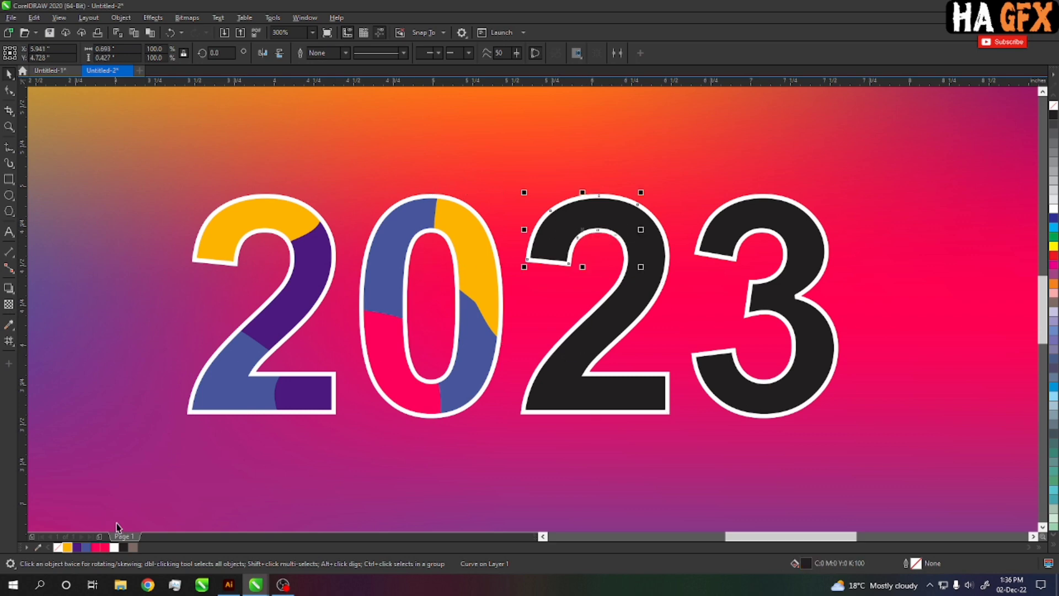
{"action": "left_click", "coordinate": [76, 547]}
{"action": "left_click", "coordinate": [642, 293]}
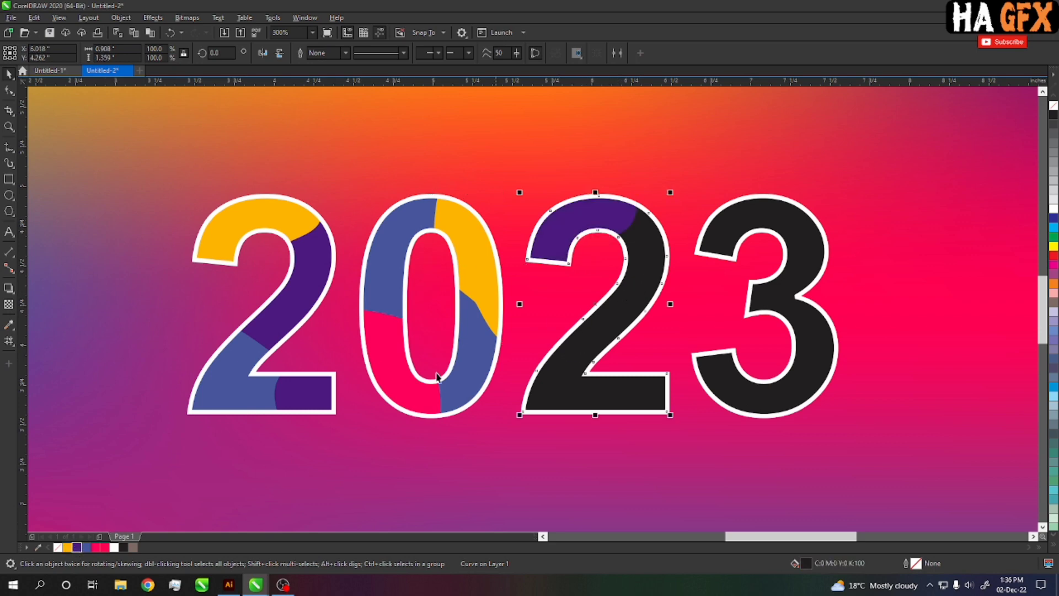
{"action": "left_click", "coordinate": [68, 547]}
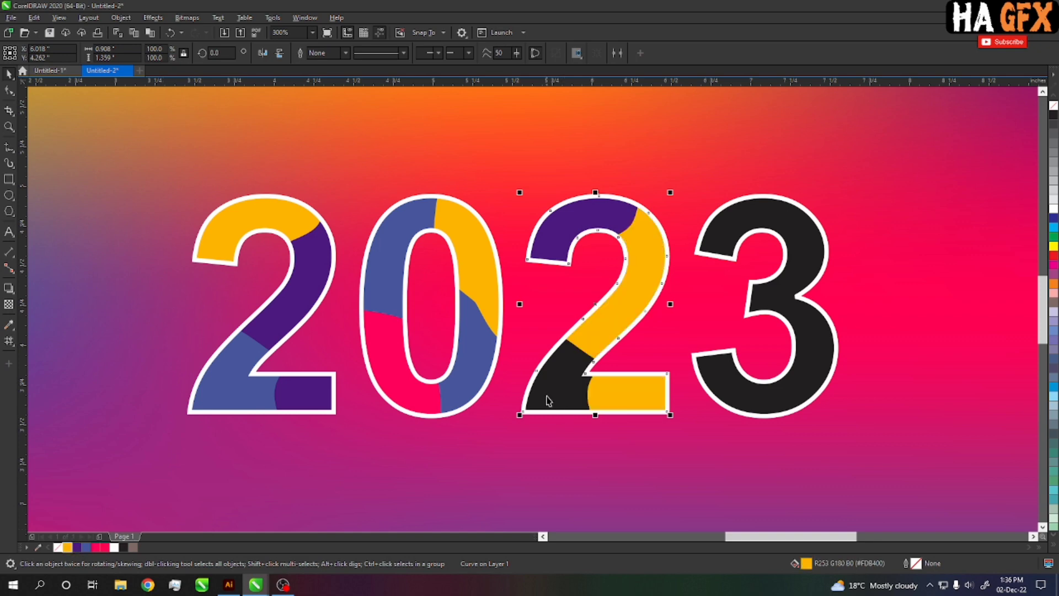
{"action": "left_click", "coordinate": [546, 395]}
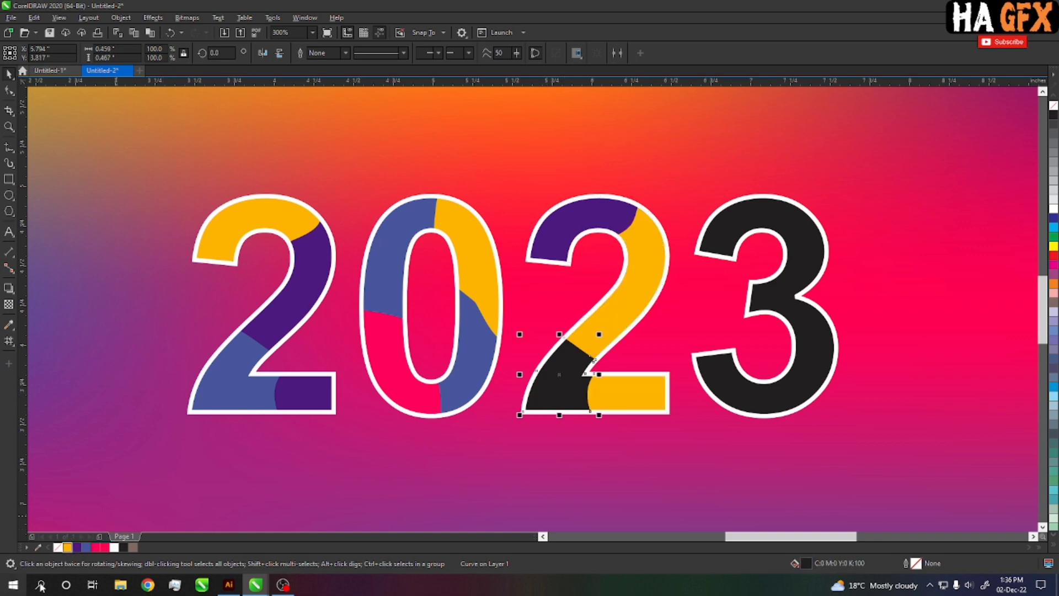
{"action": "left_click", "coordinate": [77, 548]}
Step: Colour the 3: base shape pink, lower-right piece blue, top piece purple
{"action": "left_click", "coordinate": [754, 399]}
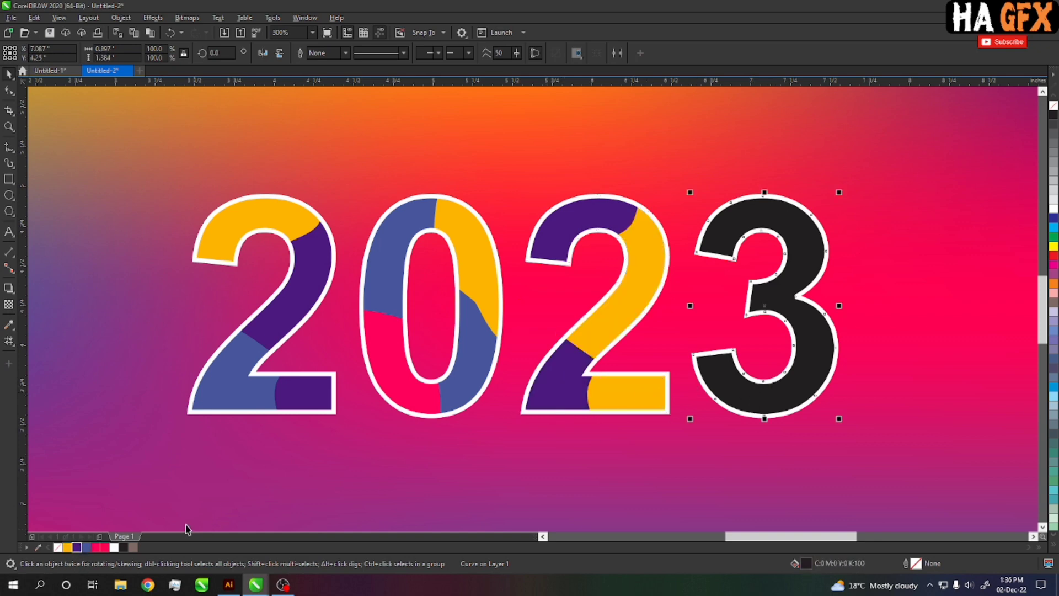
{"action": "left_click", "coordinate": [96, 548]}
{"action": "left_click", "coordinate": [809, 387]}
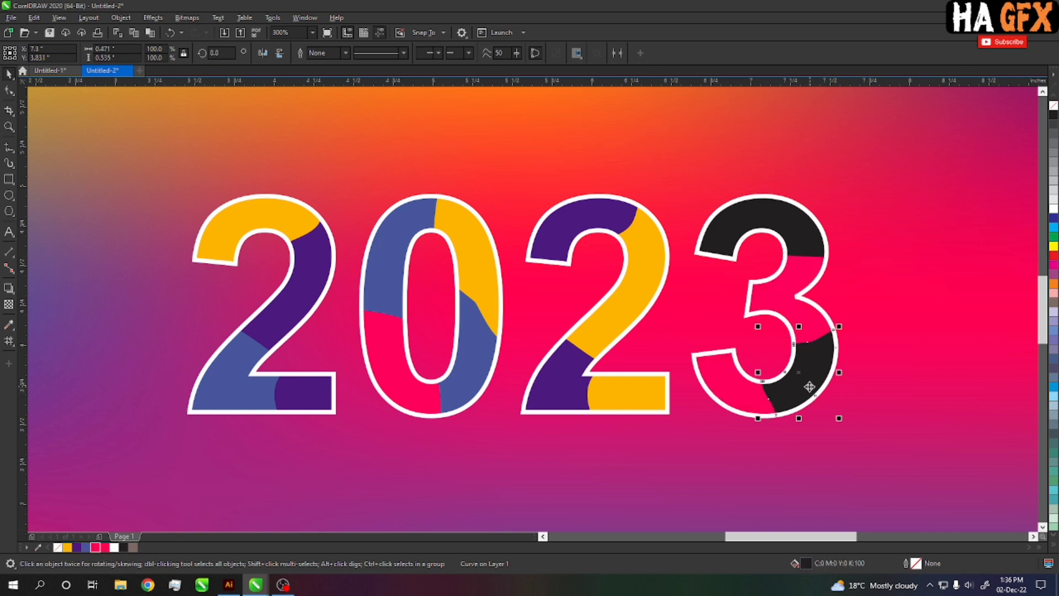
{"action": "left_click", "coordinate": [85, 548]}
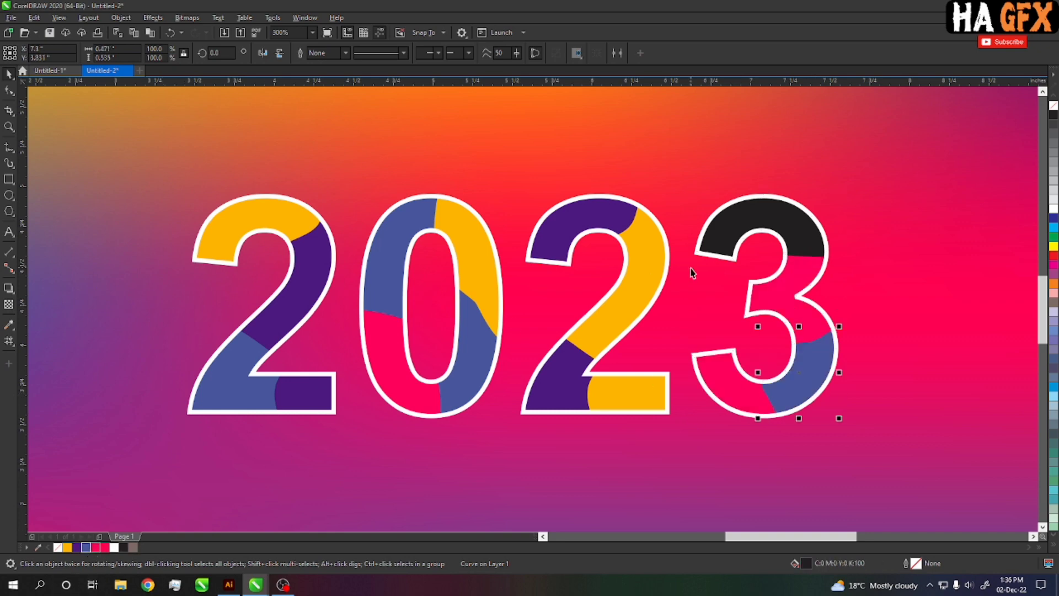
{"action": "left_click", "coordinate": [756, 219]}
{"action": "left_click", "coordinate": [76, 548]}
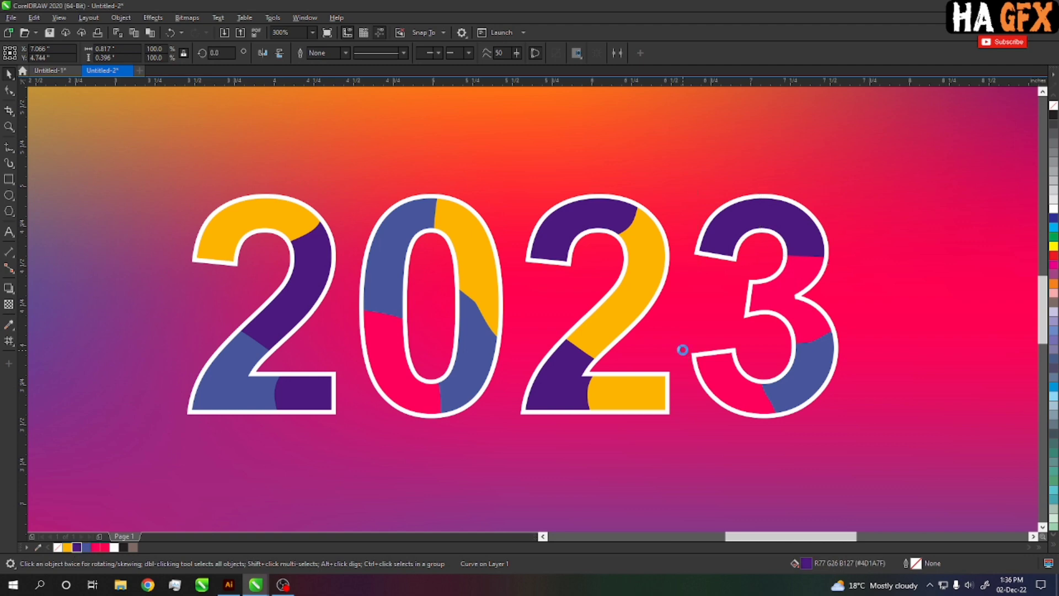
Step: Zoom out to the whole page and recolour the 3's pink base shape yellow
{"action": "key", "text": "Escape"}
{"action": "key", "text": "shift+F4"}
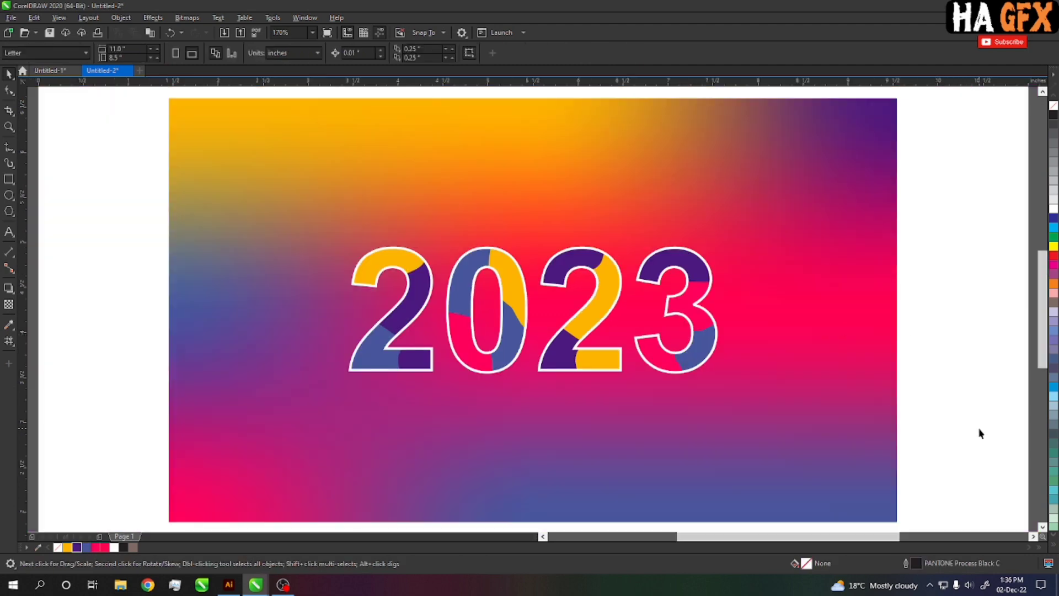
{"action": "left_click_drag", "start_coordinate": [981, 433], "coordinate": [310, 221]}
{"action": "key", "text": "Escape"}
{"action": "left_click", "coordinate": [702, 322]}
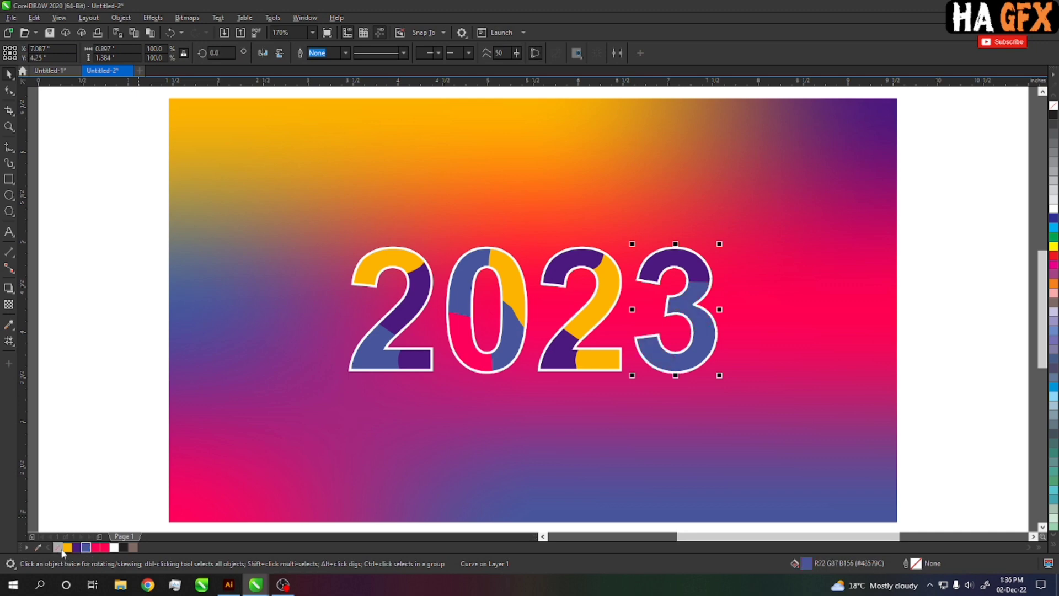
{"action": "left_click", "coordinate": [67, 548]}
{"action": "key", "text": "Escape"}
Step: Select all 2023 pieces, shrink them slightly, group them and move the group up
{"action": "mouse_move", "coordinate": [961, 452]}
{"action": "left_mouse_down"}
{"action": "mouse_move", "coordinate": [416, 302]}
{"action": "mouse_move", "coordinate": [291, 218]}
{"action": "left_mouse_up"}
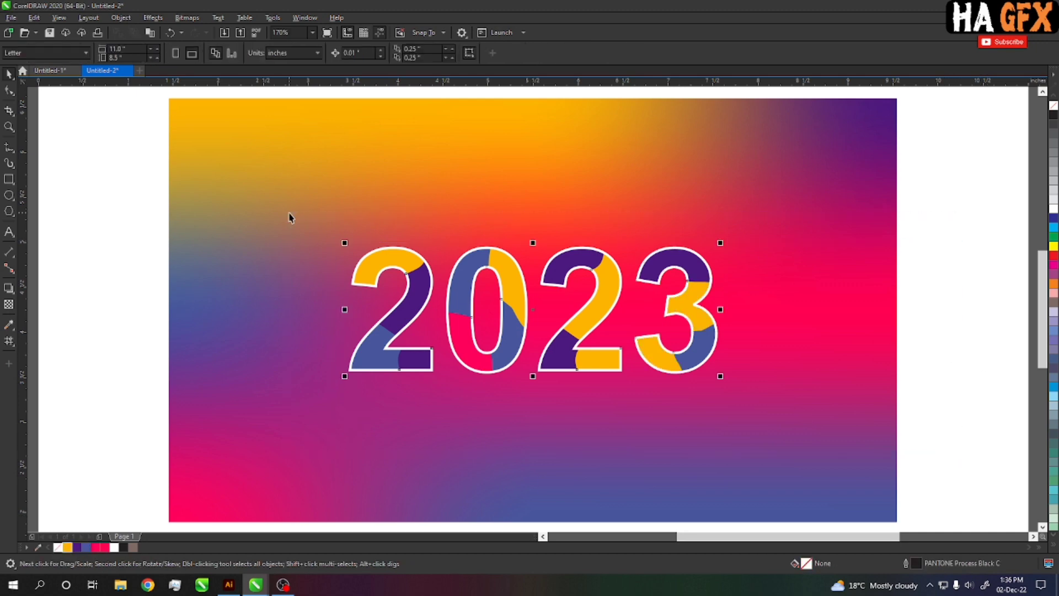
{"action": "left_click_drag", "start_coordinate": [723, 377], "coordinate": [711, 373]}
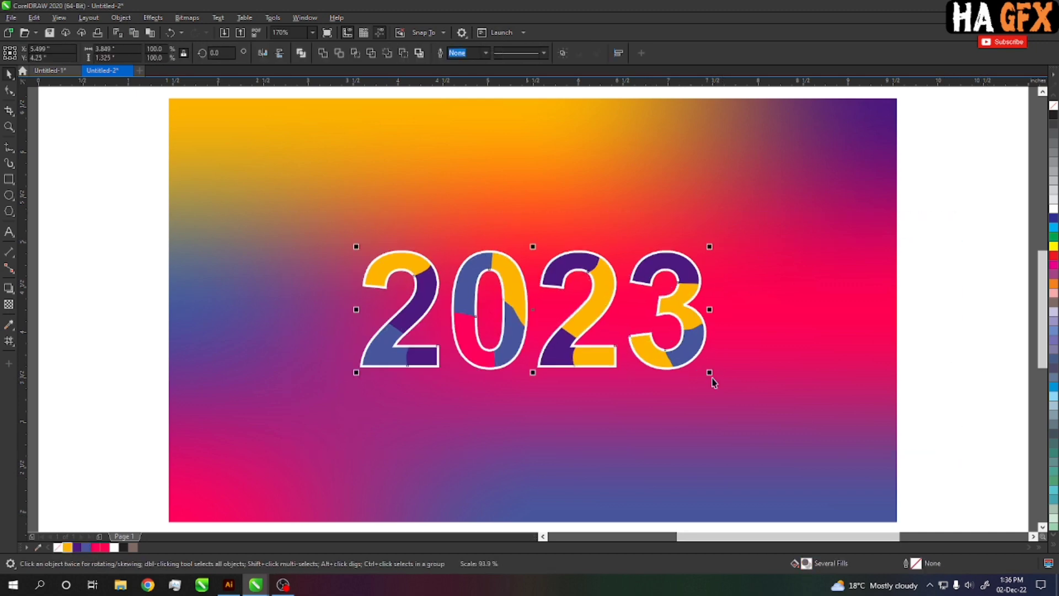
{"action": "left_click", "coordinate": [564, 54]}
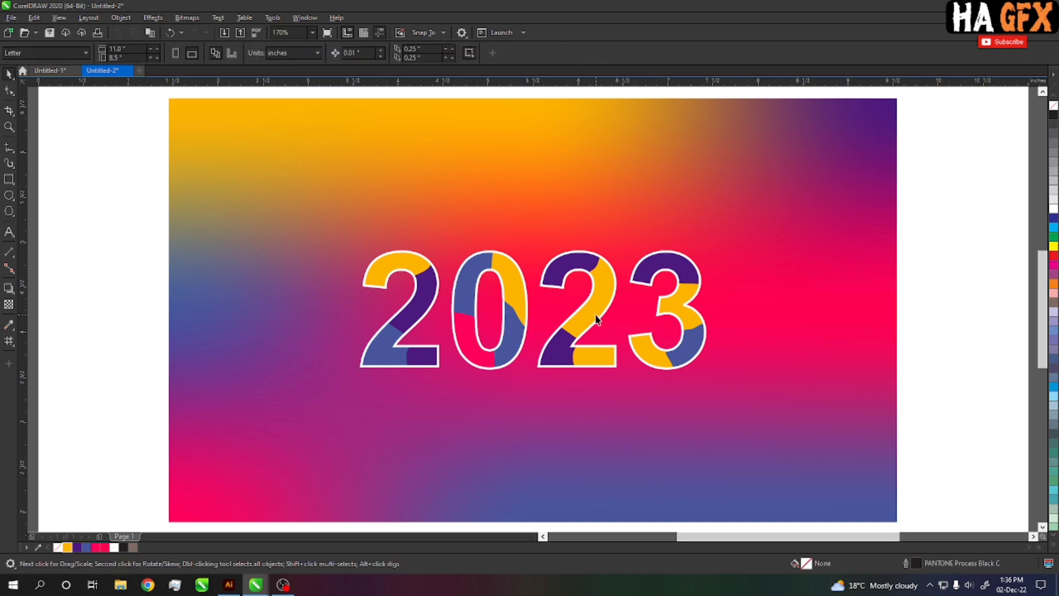
{"action": "left_click_drag", "start_coordinate": [596, 319], "coordinate": [602, 292]}
{"action": "key", "text": "Escape"}
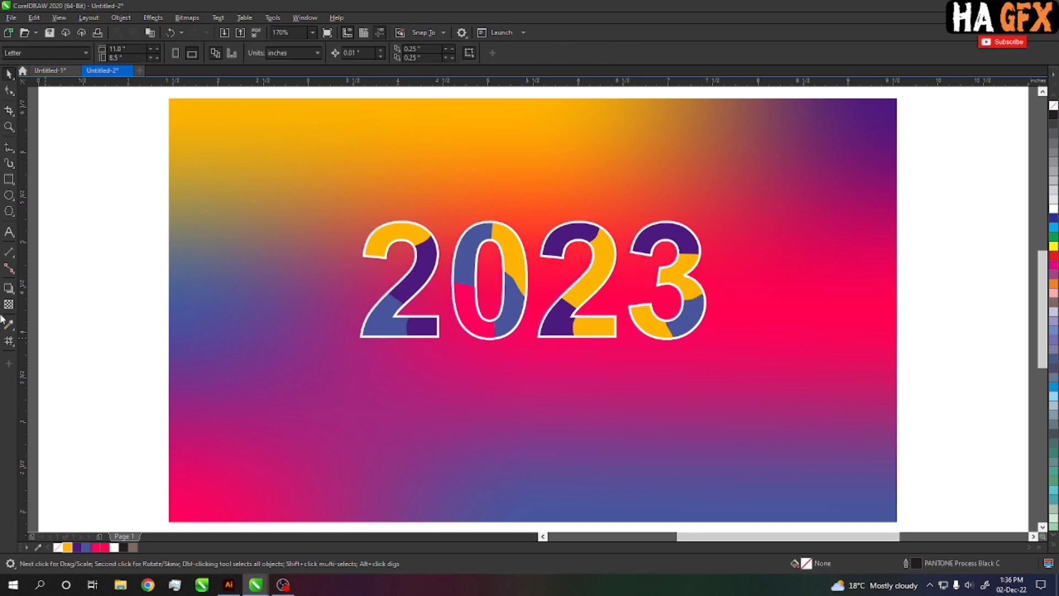
{"action": "left_click", "coordinate": [12, 235]}
{"action": "left_click", "coordinate": [367, 411]}
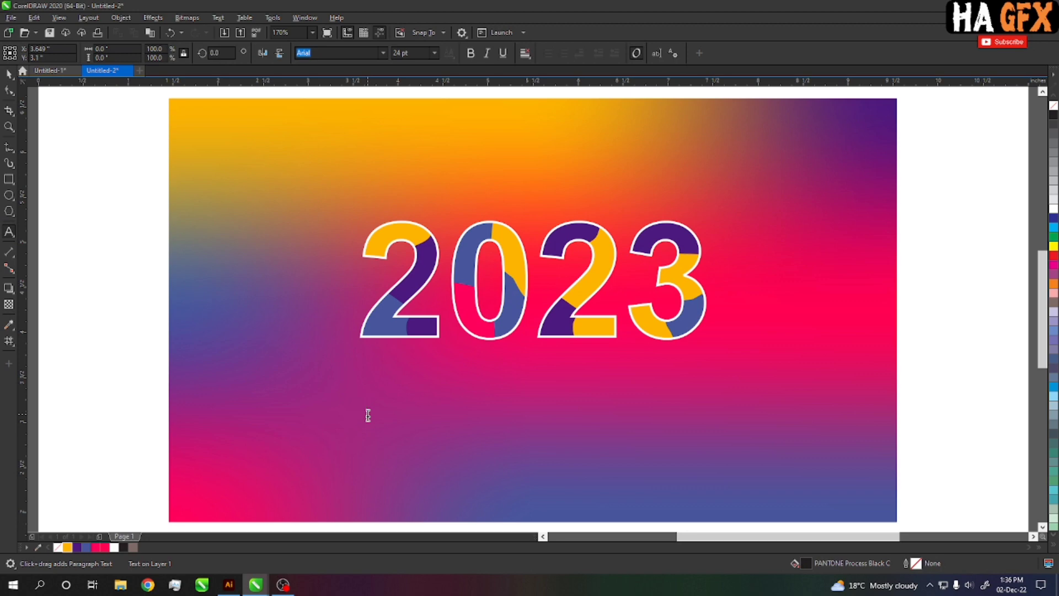
{"action": "type", "text": "HAPPY "}
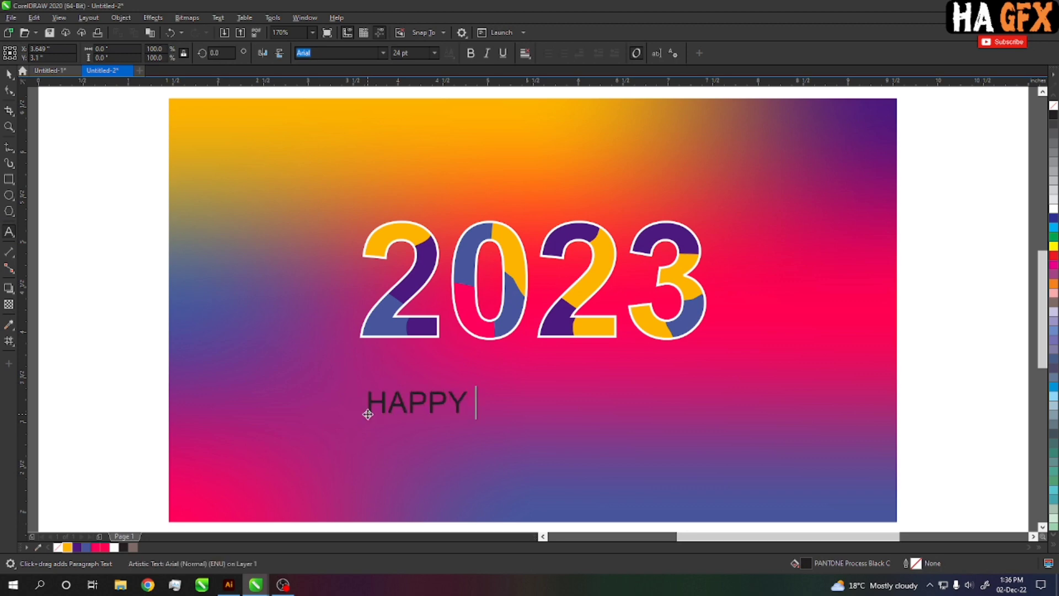
{"action": "type", "text": "NEW YEAR"}
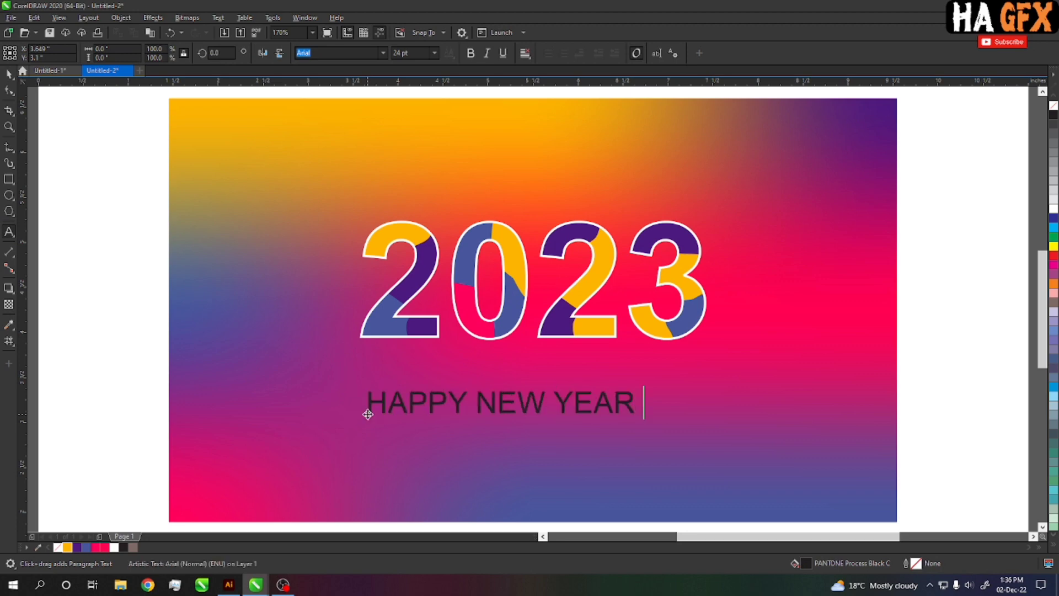
{"action": "key", "text": "ctrl+space"}
{"action": "left_click_drag", "start_coordinate": [640, 388], "coordinate": [713, 380]}
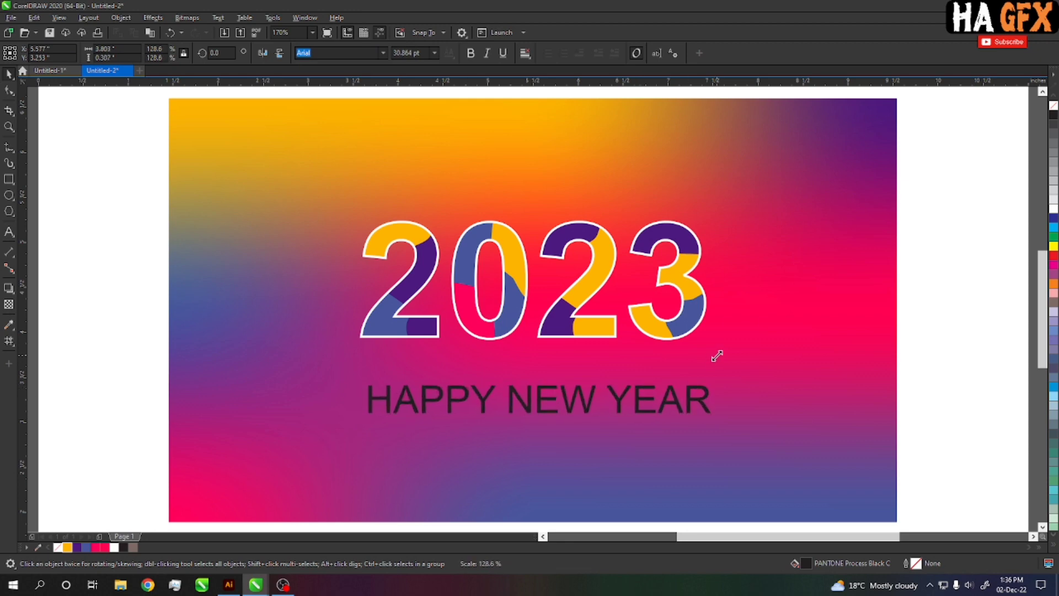
{"action": "left_click", "coordinate": [705, 342], "text": "shift"}
{"action": "key", "text": "Escape"}
{"action": "left_click", "coordinate": [672, 342]}
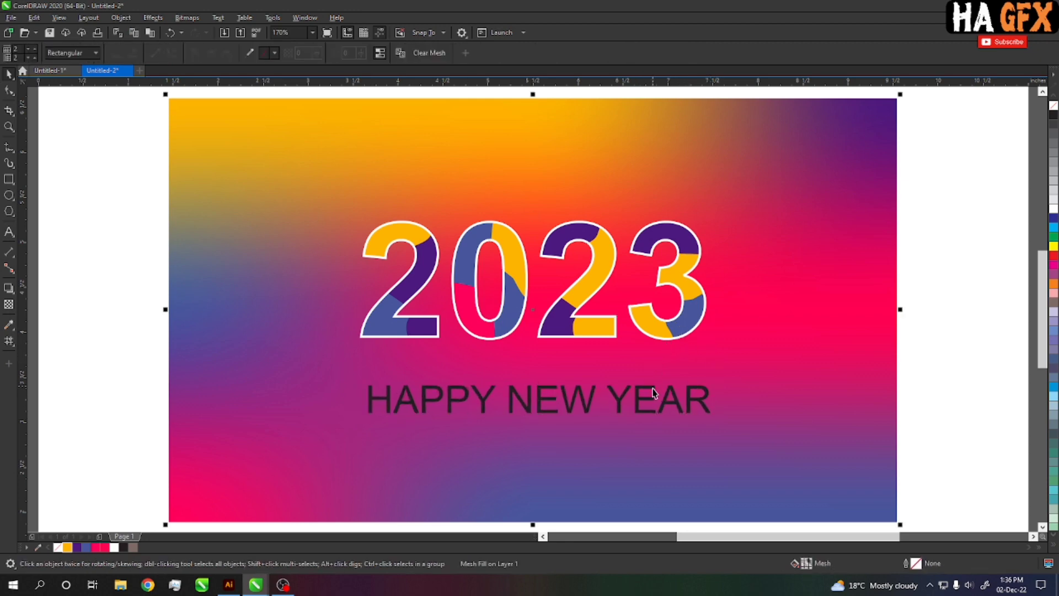
{"action": "left_click", "coordinate": [657, 394]}
{"action": "left_click", "coordinate": [756, 379], "text": "shift"}
{"action": "key", "text": "c"}
{"action": "left_click", "coordinate": [921, 420]}
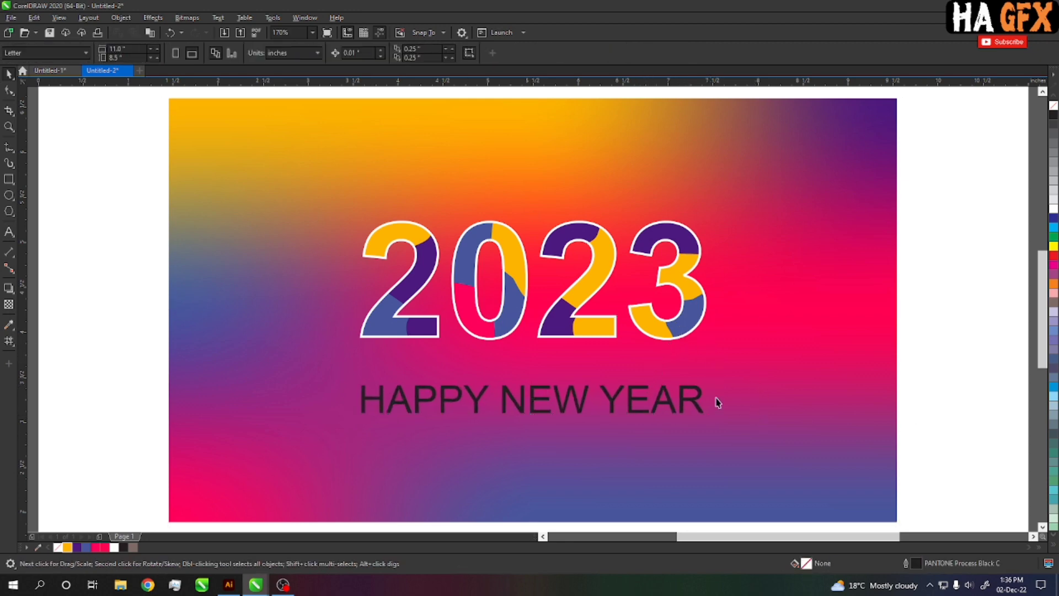
{"action": "left_click_drag", "start_coordinate": [702, 400], "coordinate": [702, 374]}
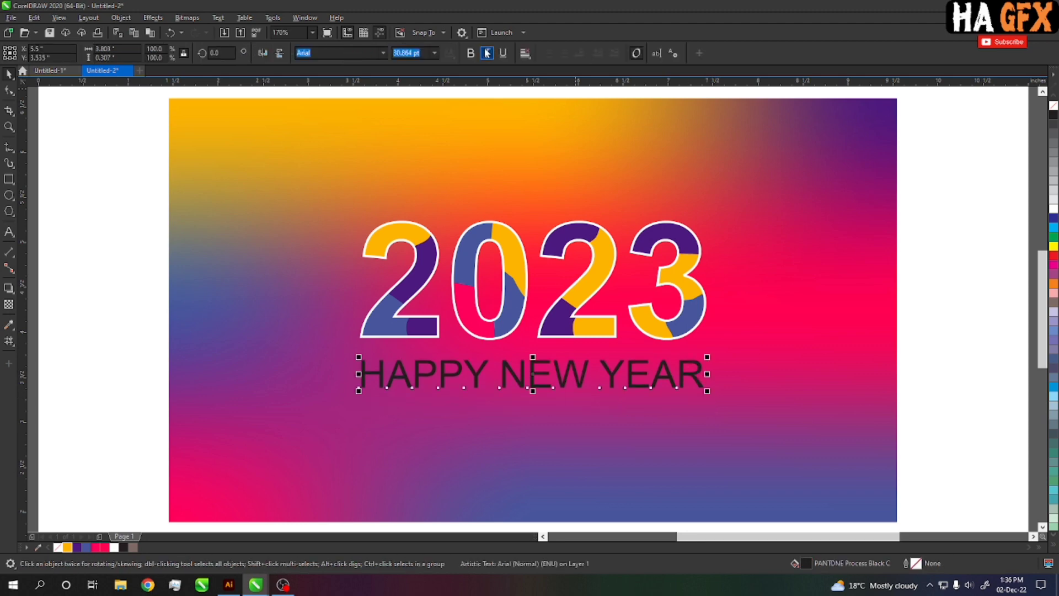
{"action": "left_click", "coordinate": [471, 53]}
{"action": "left_click_drag", "start_coordinate": [713, 391], "coordinate": [705, 390]}
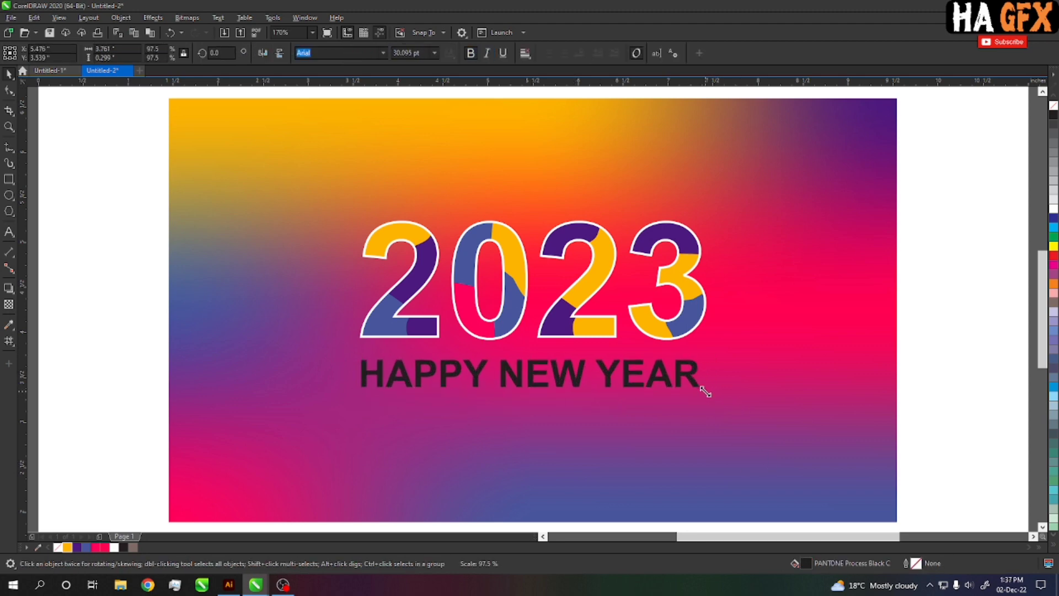
{"action": "left_click", "coordinate": [1054, 209]}
{"action": "left_click", "coordinate": [775, 397]}
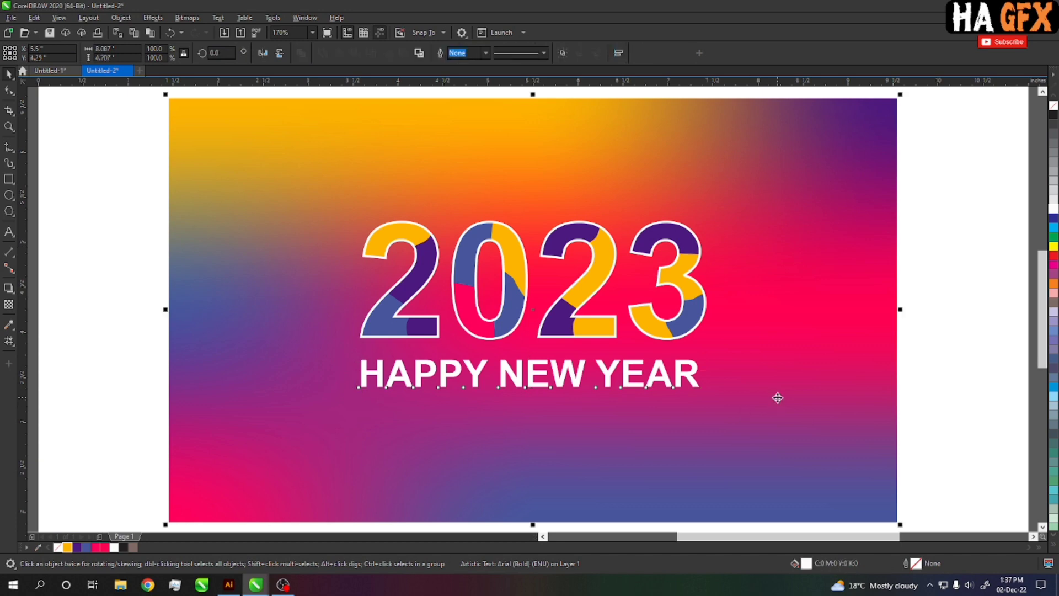
{"action": "left_click", "coordinate": [955, 416]}
{"action": "left_click_drag", "start_coordinate": [665, 382], "coordinate": [666, 371]}
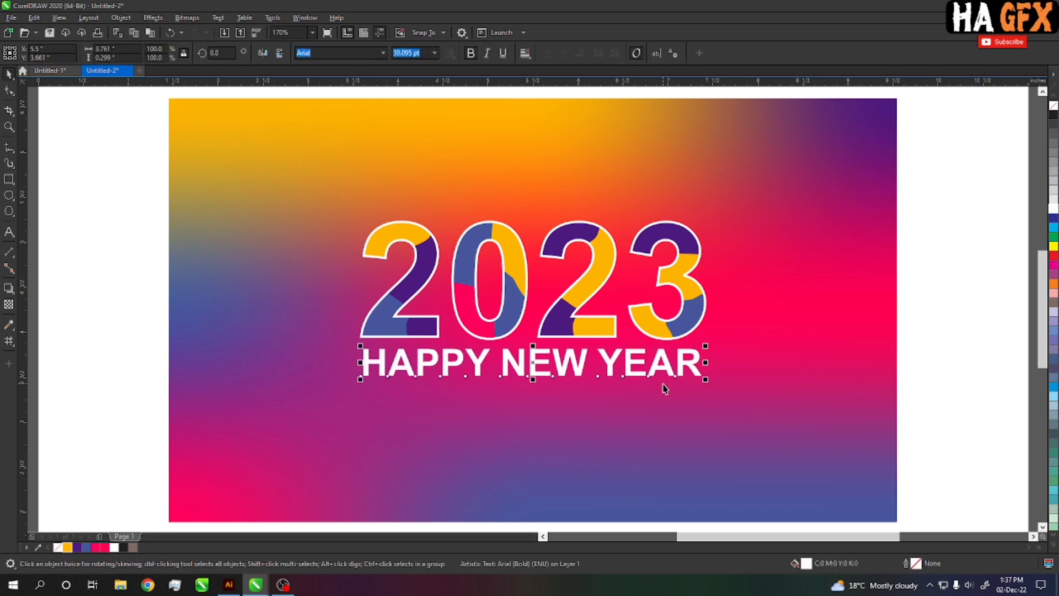
{"action": "scroll", "coordinate": [668, 381], "scroll_direction": "down", "scroll_amount": 5}
{"action": "left_click_drag", "start_coordinate": [754, 432], "coordinate": [402, 271]}
{"action": "left_click_drag", "start_coordinate": [427, 230], "coordinate": [833, 464]}
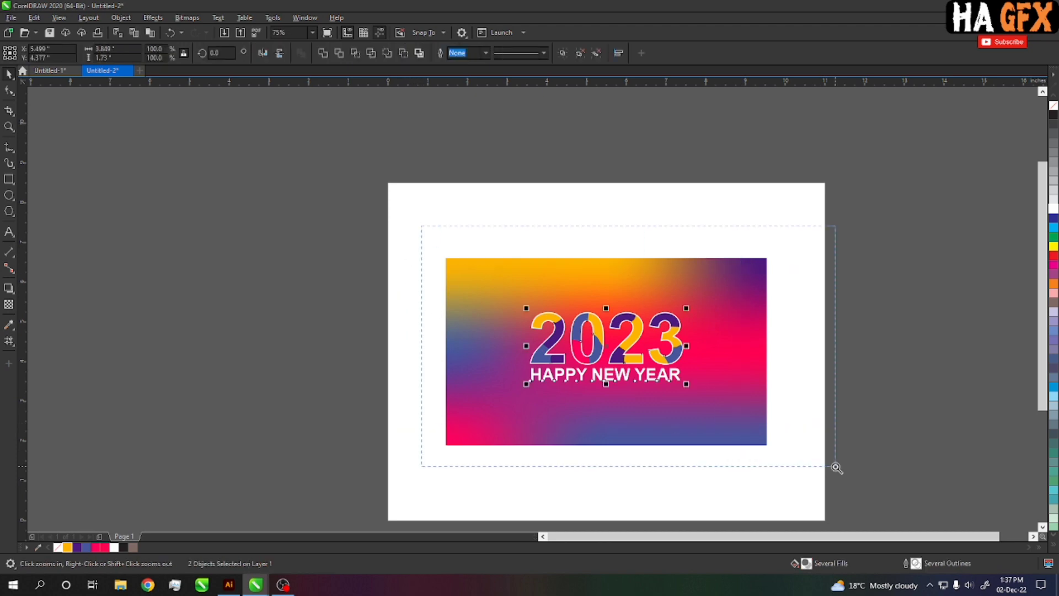
{"action": "key", "text": "space"}
{"action": "left_click", "coordinate": [726, 407]}
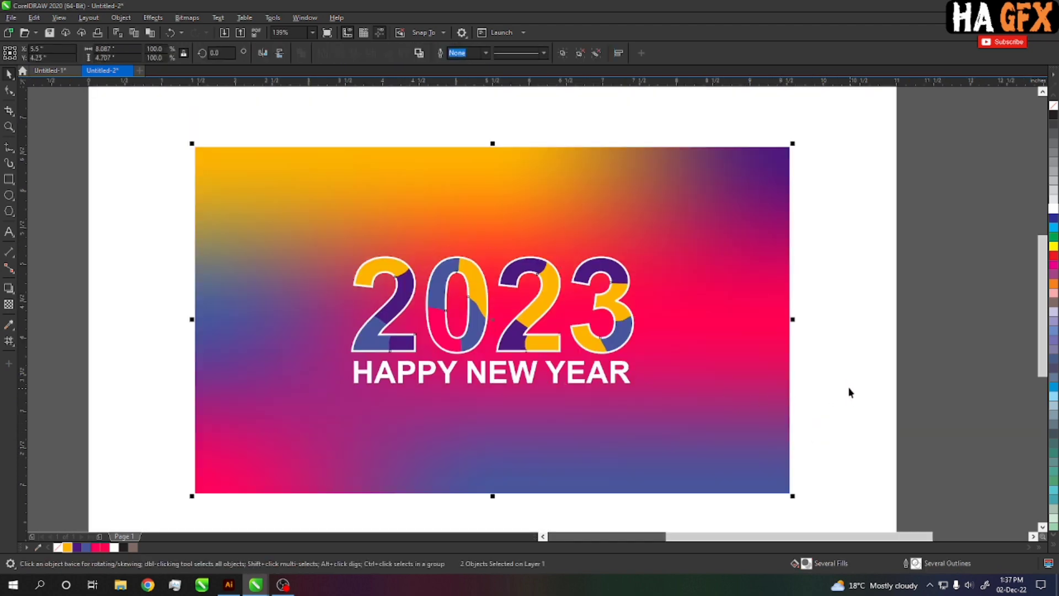
{"action": "key", "text": "h"}
{"action": "left_click_drag", "start_coordinate": [849, 393], "coordinate": [887, 401]}
{"action": "right_click", "coordinate": [474, 131]}
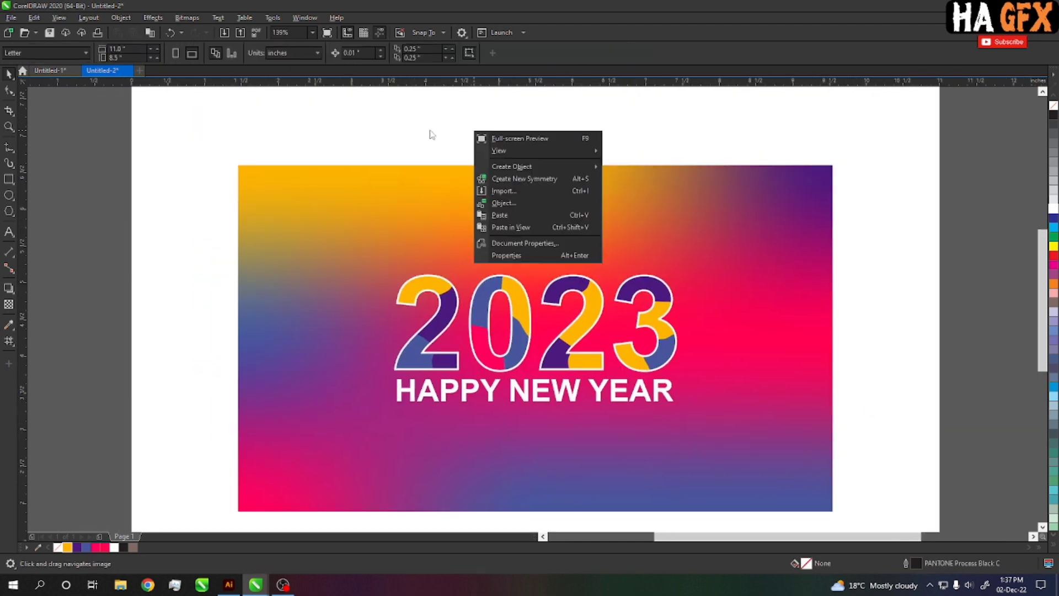
{"action": "right_click", "coordinate": [457, 133]}
{"action": "right_click", "coordinate": [478, 136]}
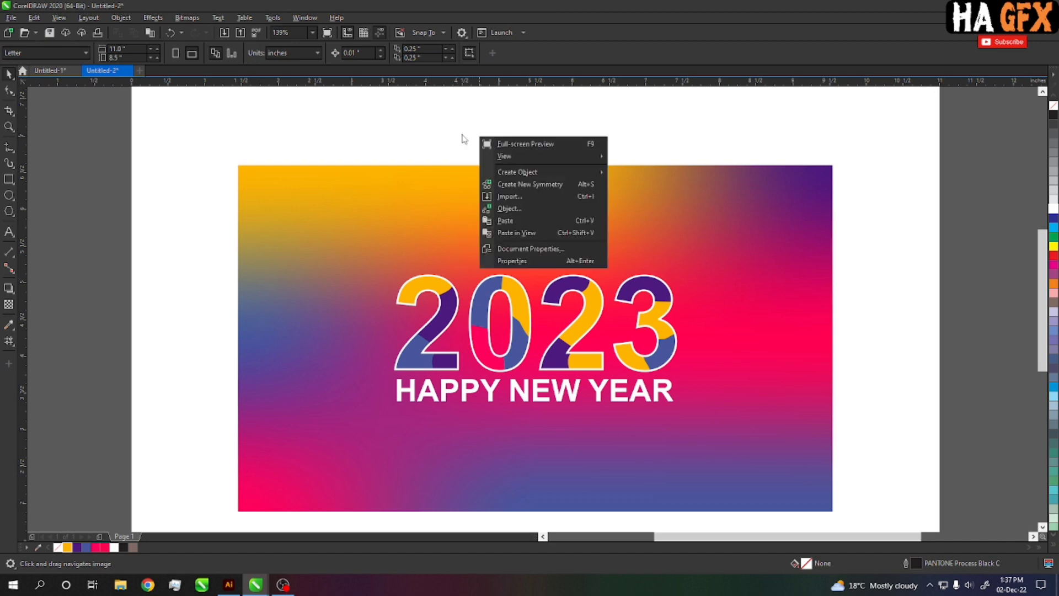
{"action": "right_click", "coordinate": [483, 133]}
{"action": "right_click", "coordinate": [471, 137]}
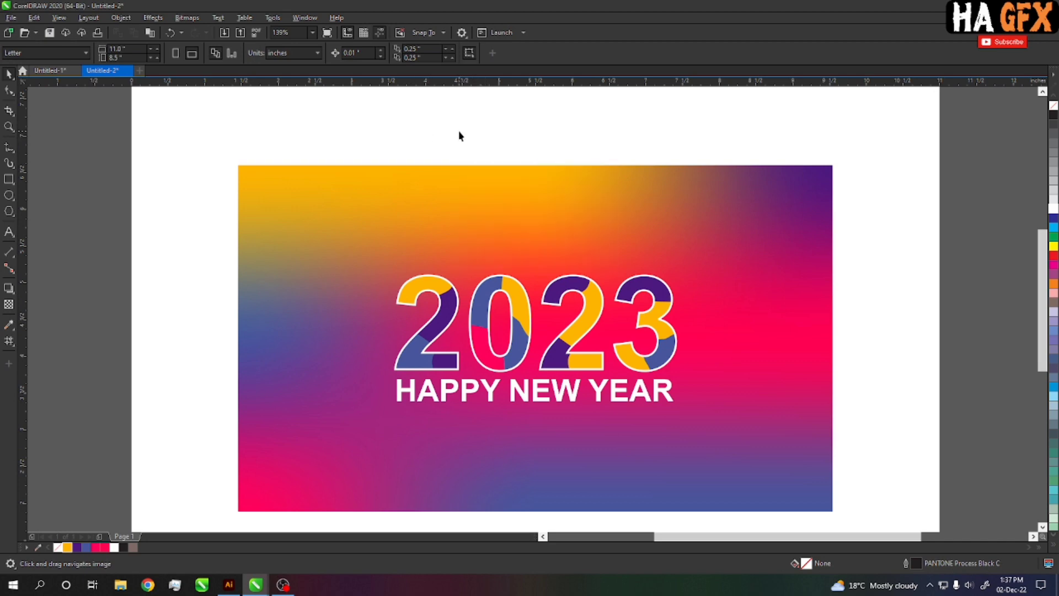
{"action": "left_click_drag", "start_coordinate": [459, 135], "coordinate": [452, 180]}
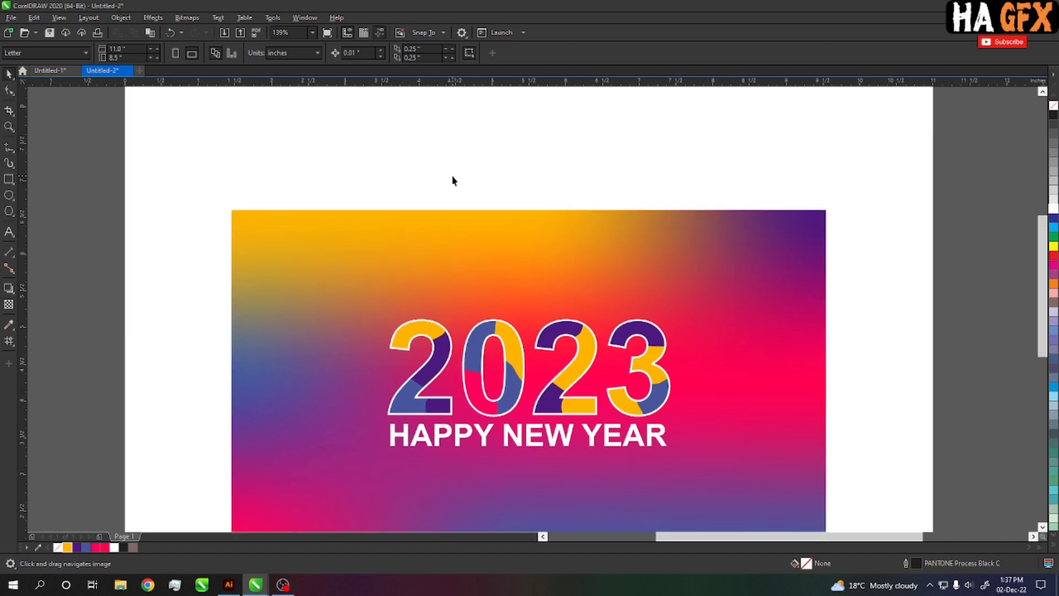
Step: Set the Artistic Media tool to Sprayer with the party-hats spraylist from the Objects category
{"action": "left_click", "coordinate": [8, 164]}
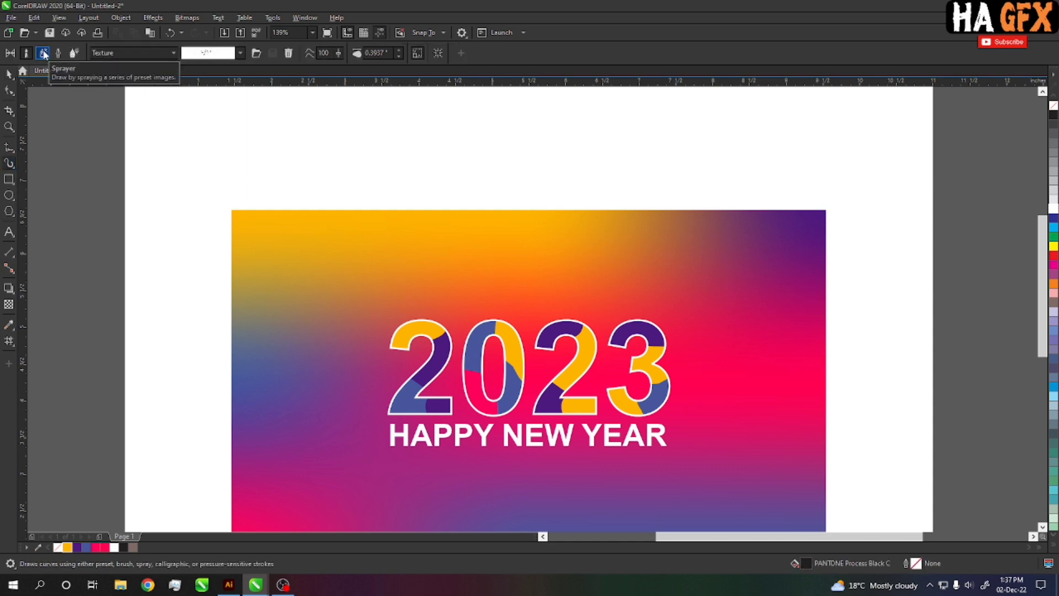
{"action": "left_click", "coordinate": [43, 53]}
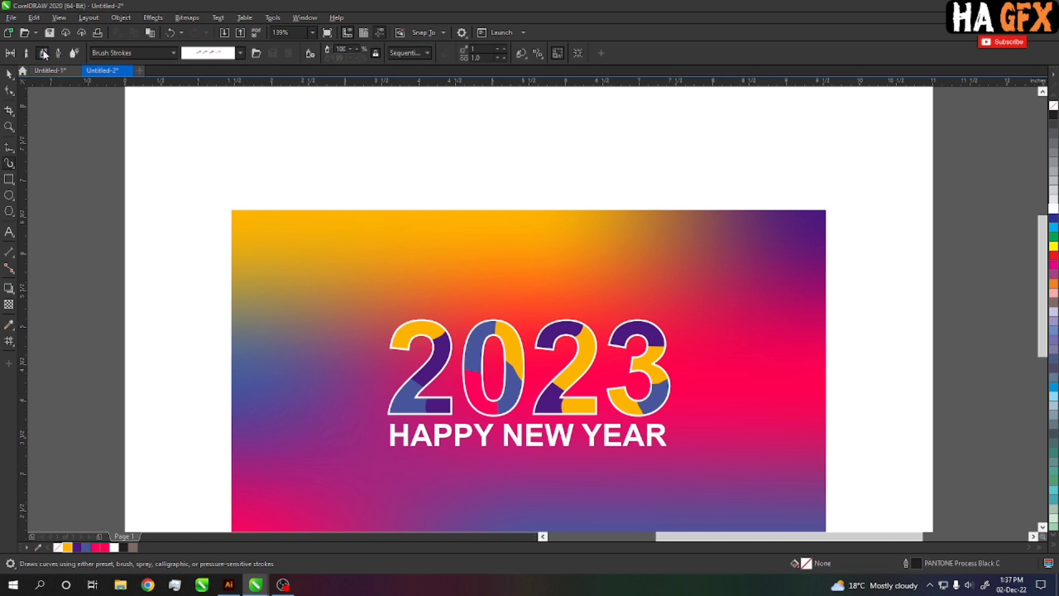
{"action": "left_click", "coordinate": [166, 55]}
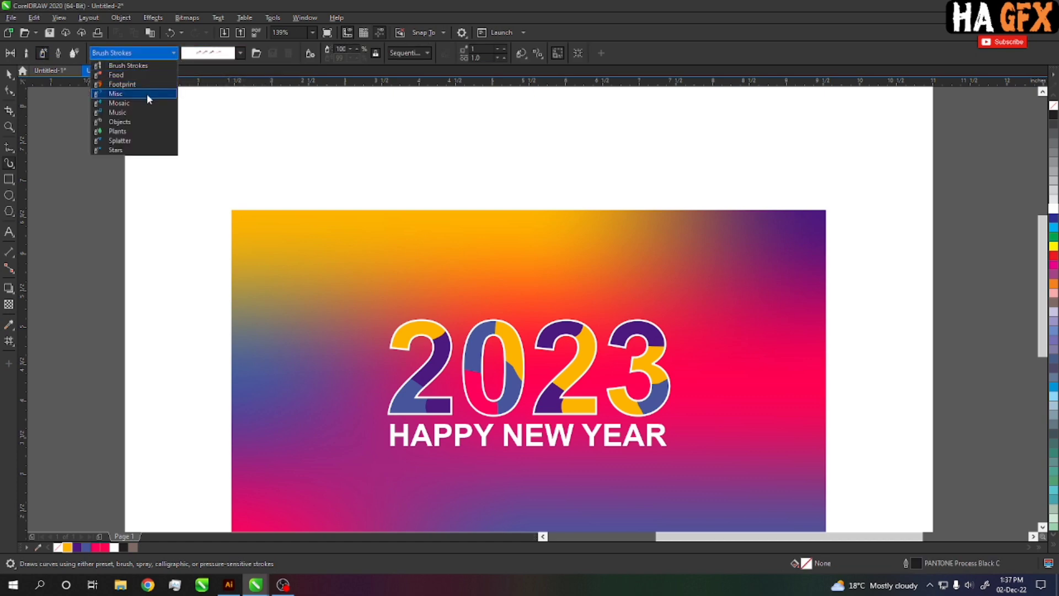
{"action": "left_click", "coordinate": [146, 94]}
{"action": "left_click", "coordinate": [241, 54]}
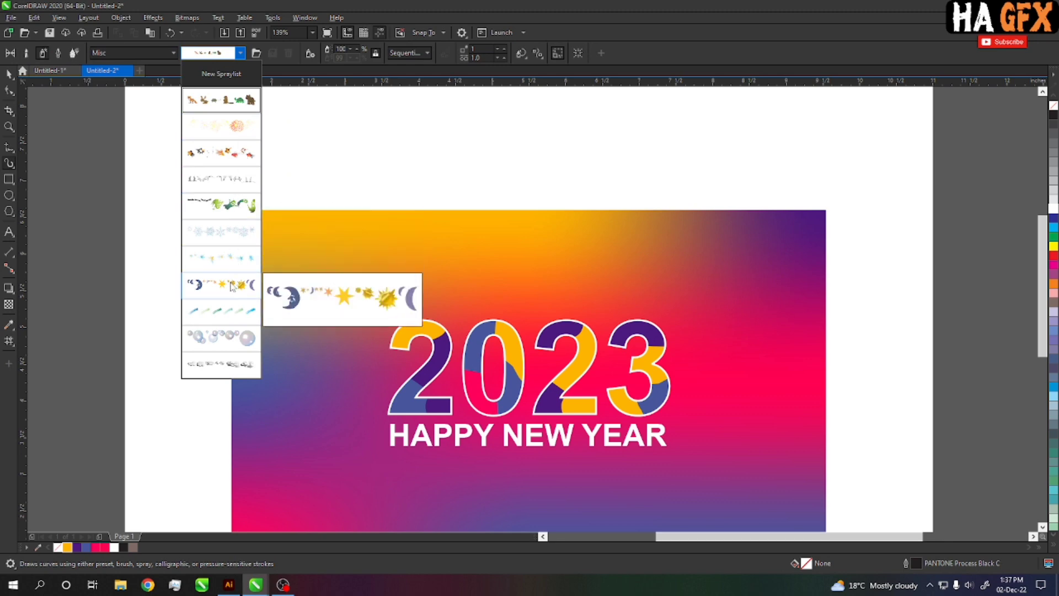
{"action": "left_click", "coordinate": [141, 53]}
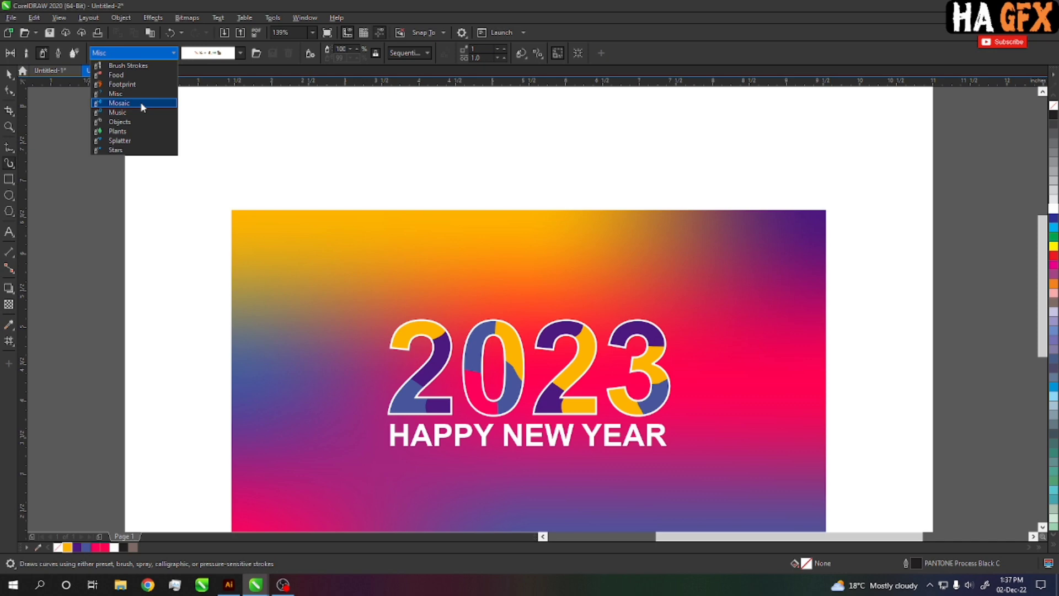
{"action": "left_click", "coordinate": [140, 102]}
{"action": "left_click", "coordinate": [241, 53]}
{"action": "left_click", "coordinate": [132, 58]}
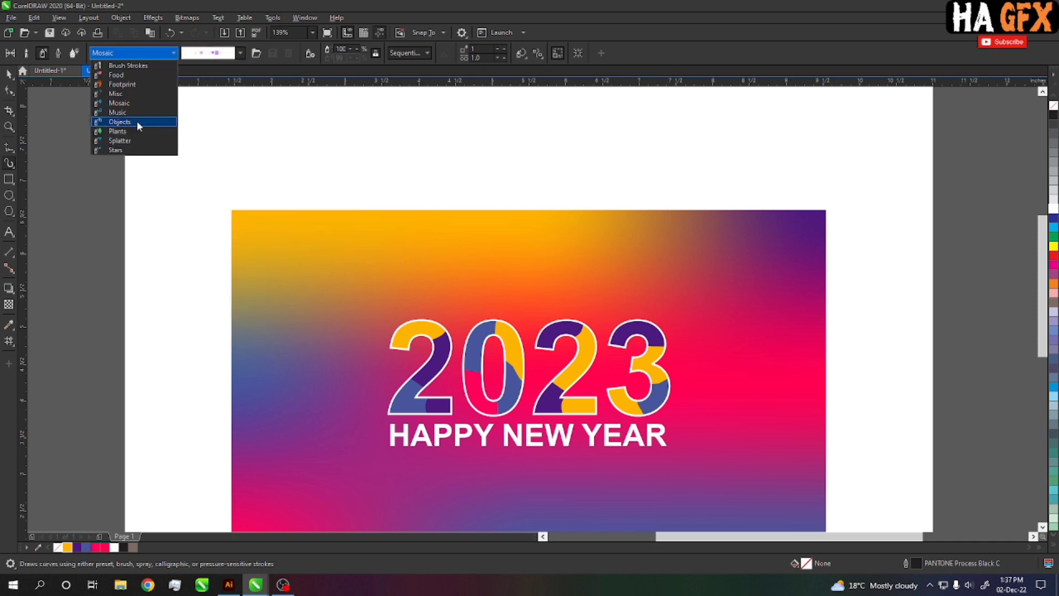
{"action": "left_click", "coordinate": [137, 122]}
{"action": "left_click", "coordinate": [241, 53]}
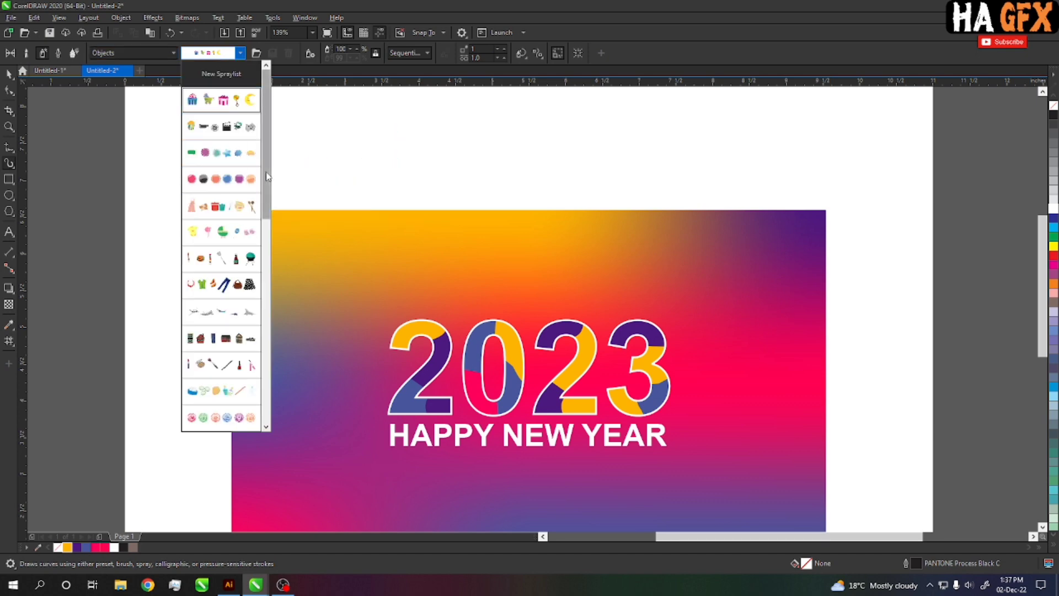
{"action": "left_click_drag", "start_coordinate": [266, 175], "coordinate": [274, 310]}
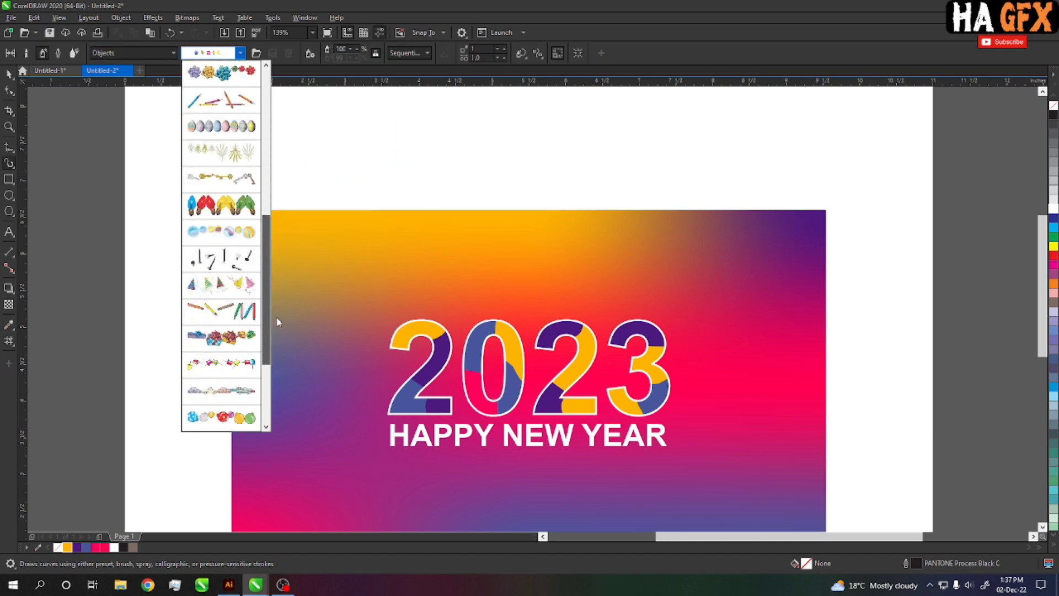
{"action": "left_click", "coordinate": [221, 309]}
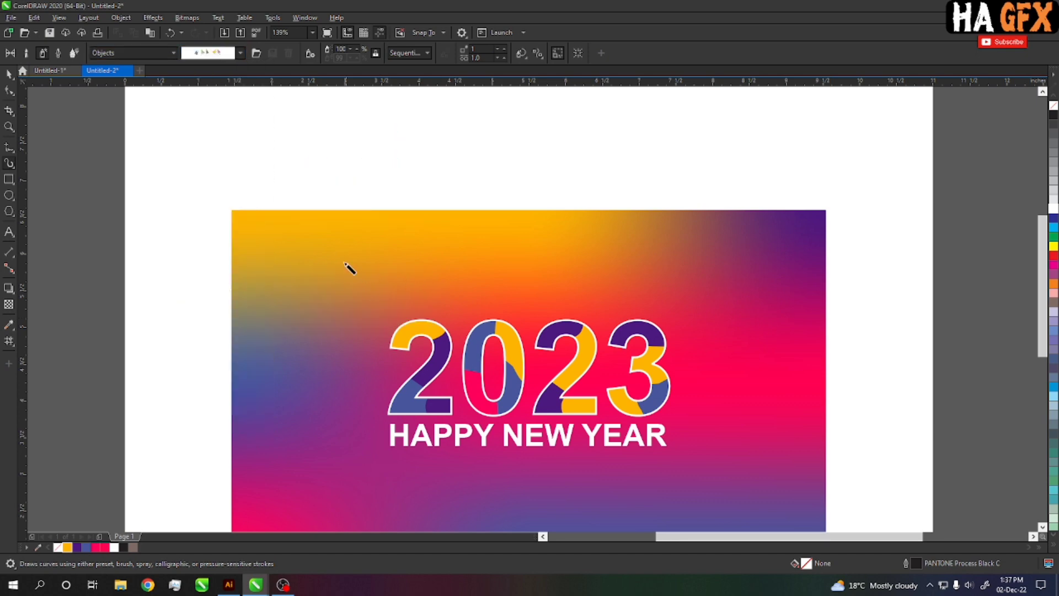
Step: Spray a row of party hats across the card top, move it, and break it apart
{"action": "left_click_drag", "start_coordinate": [319, 188], "coordinate": [654, 188]}
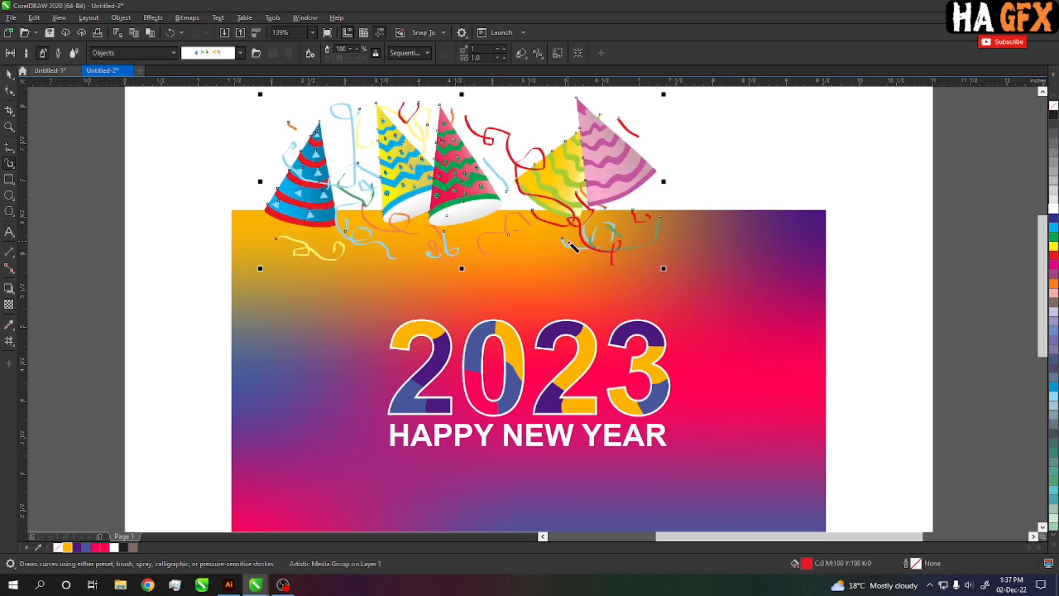
{"action": "key", "text": "space"}
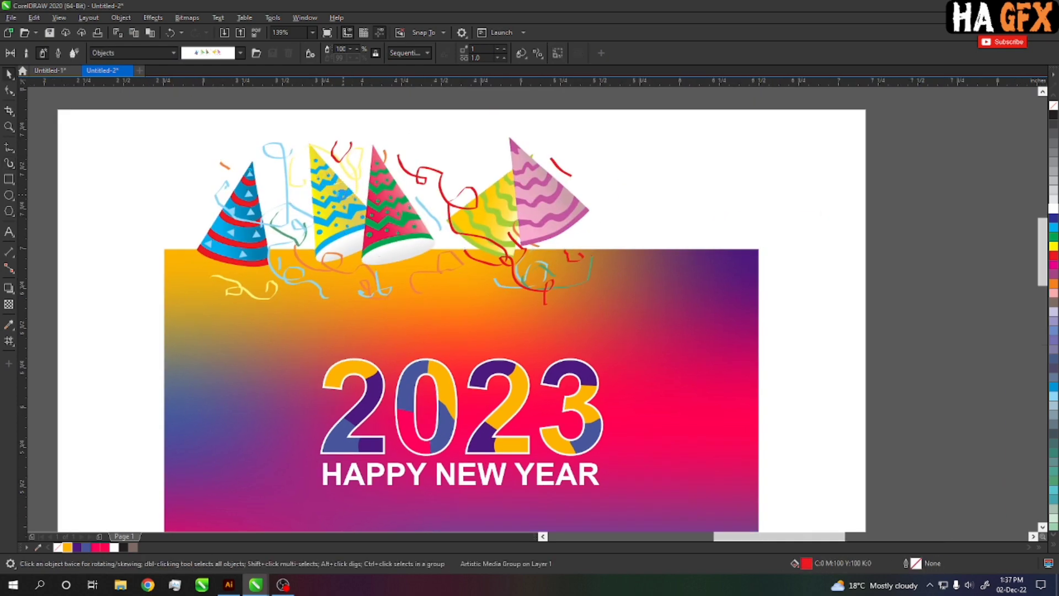
{"action": "scroll", "coordinate": [404, 233], "scroll_direction": "up", "scroll_amount": 3}
{"action": "scroll", "coordinate": [404, 233], "scroll_direction": "down", "scroll_amount": 3}
{"action": "left_click_drag", "start_coordinate": [449, 309], "coordinate": [501, 239]}
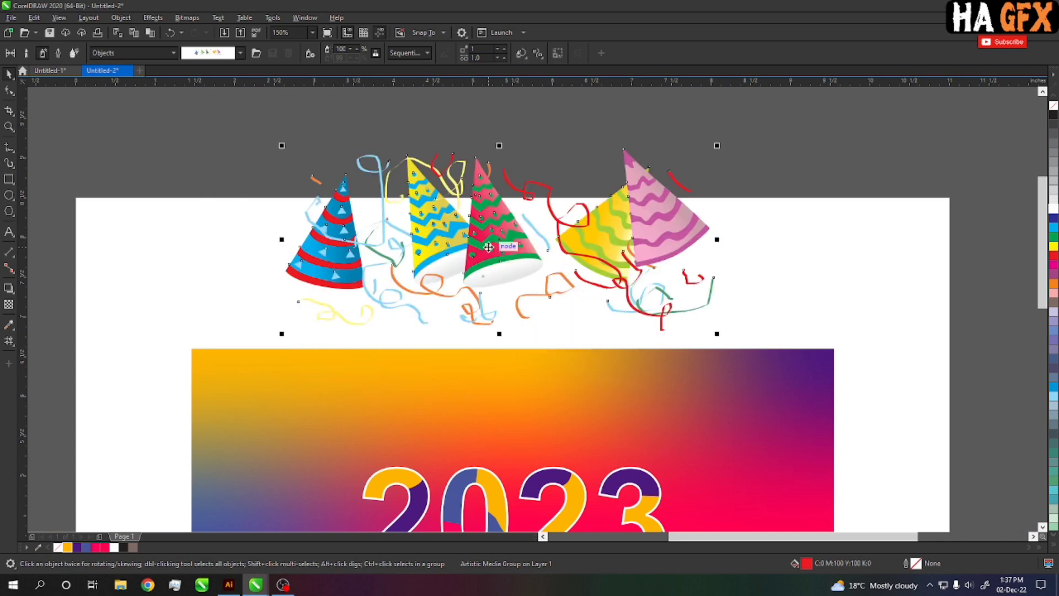
{"action": "right_click", "coordinate": [502, 238]}
{"action": "left_click", "coordinate": [579, 247]}
{"action": "key", "text": "Escape"}
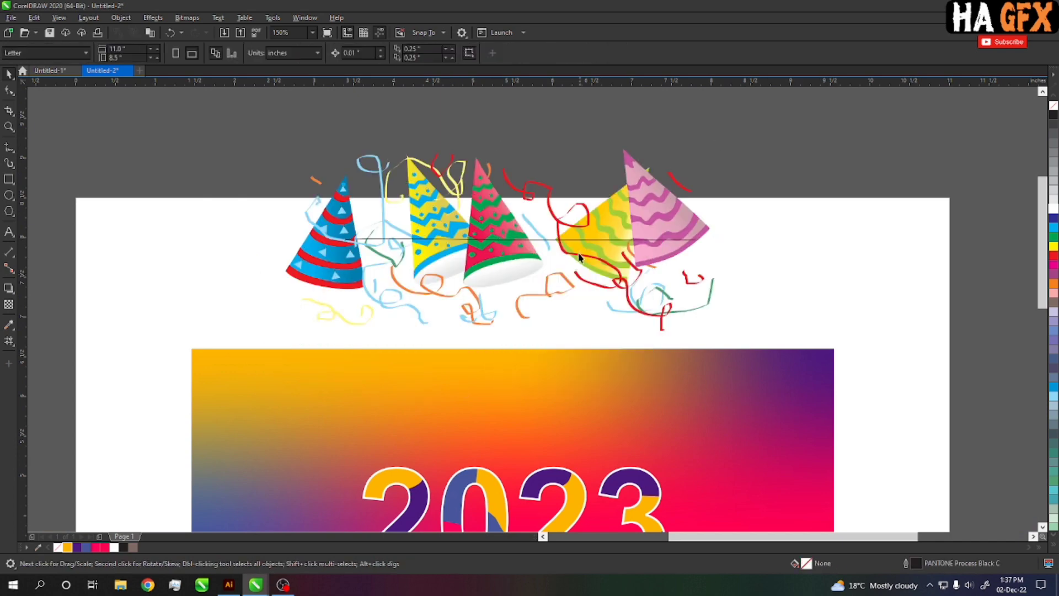
Step: Scale the party-hat group to about 76.3% and nudge it just above the 2023 numerals
{"action": "left_click", "coordinate": [549, 243]}
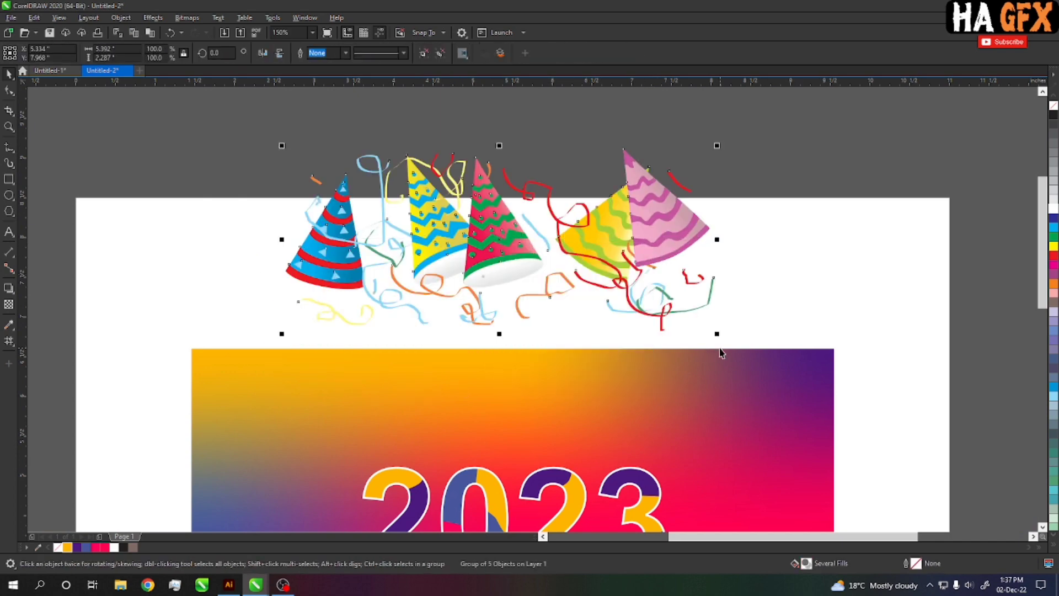
{"action": "left_click_drag", "start_coordinate": [714, 333], "coordinate": [663, 312]}
{"action": "scroll", "coordinate": [663, 312], "scroll_direction": "down", "scroll_amount": 2}
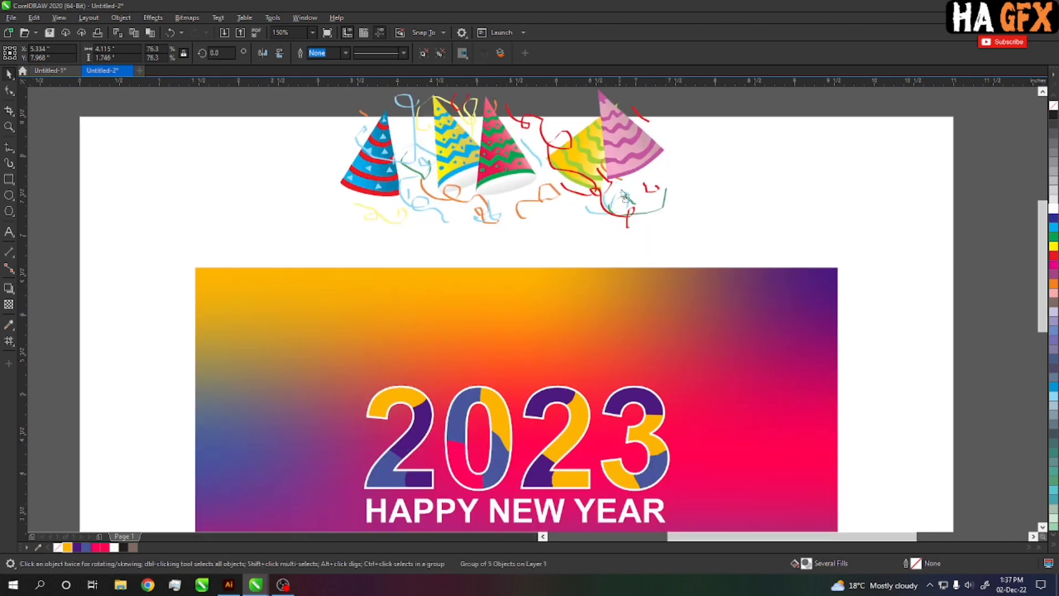
{"action": "left_click_drag", "start_coordinate": [627, 164], "coordinate": [627, 351]}
{"action": "key", "text": "z"}
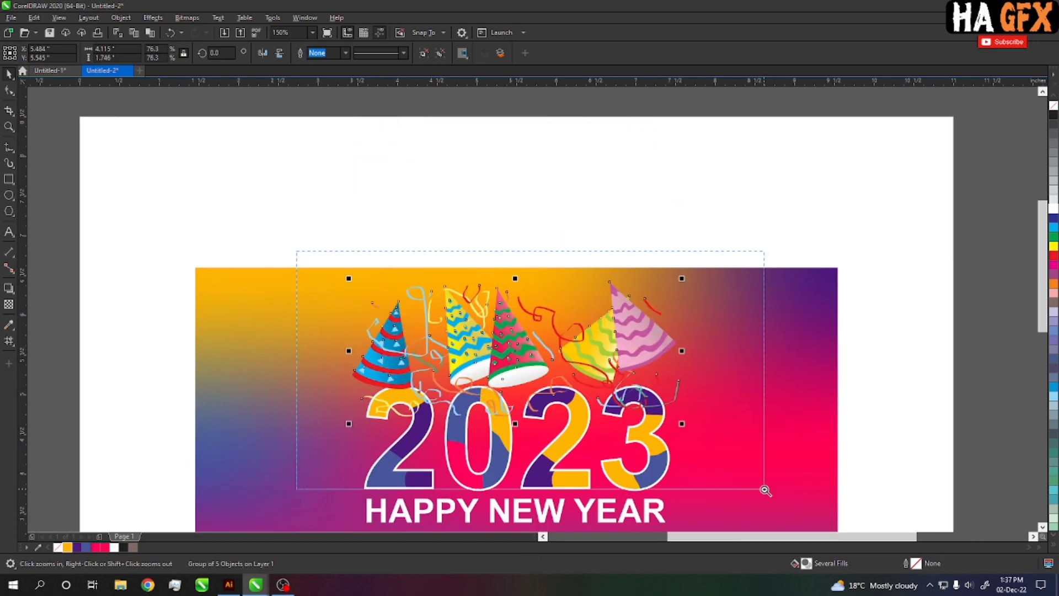
{"action": "left_click_drag", "start_coordinate": [295, 248], "coordinate": [763, 489]}
{"action": "key", "text": "space"}
{"action": "left_click_drag", "start_coordinate": [661, 248], "coordinate": [664, 257]}
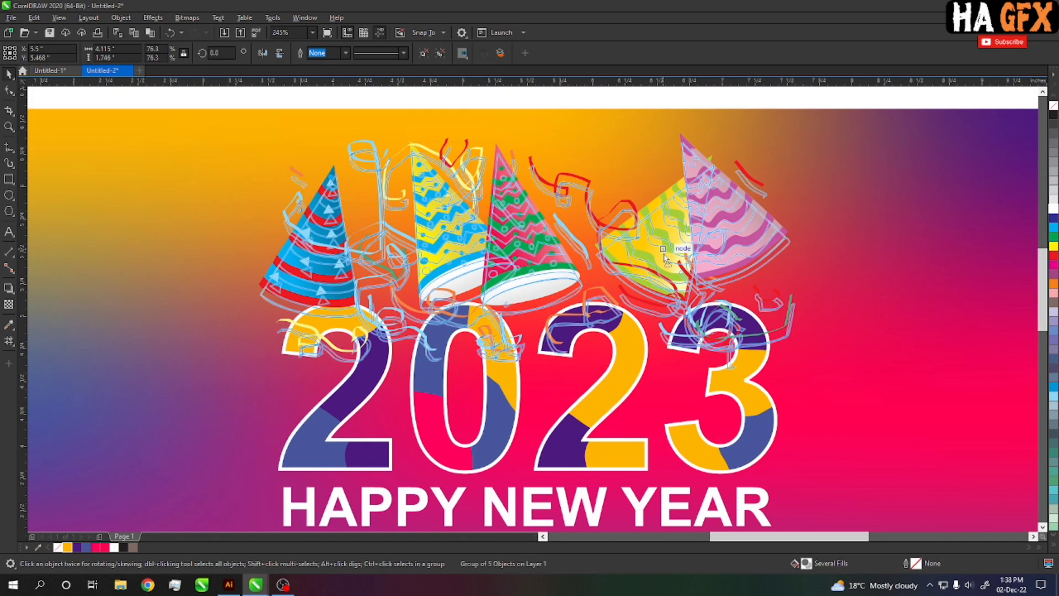
{"action": "scroll", "coordinate": [664, 258], "scroll_direction": "down", "scroll_amount": 3}
{"action": "left_click", "coordinate": [788, 335]}
Step: Bring the 2023 text in front of the streamers and group it with the hats
{"action": "left_click", "coordinate": [882, 374]}
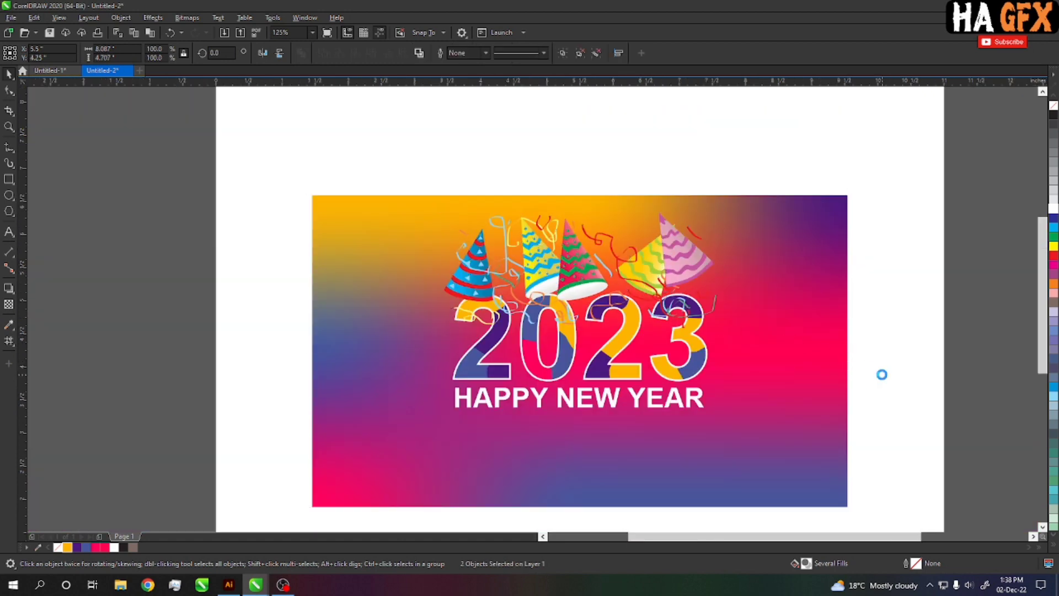
{"action": "left_click_drag", "start_coordinate": [898, 280], "coordinate": [393, 442]}
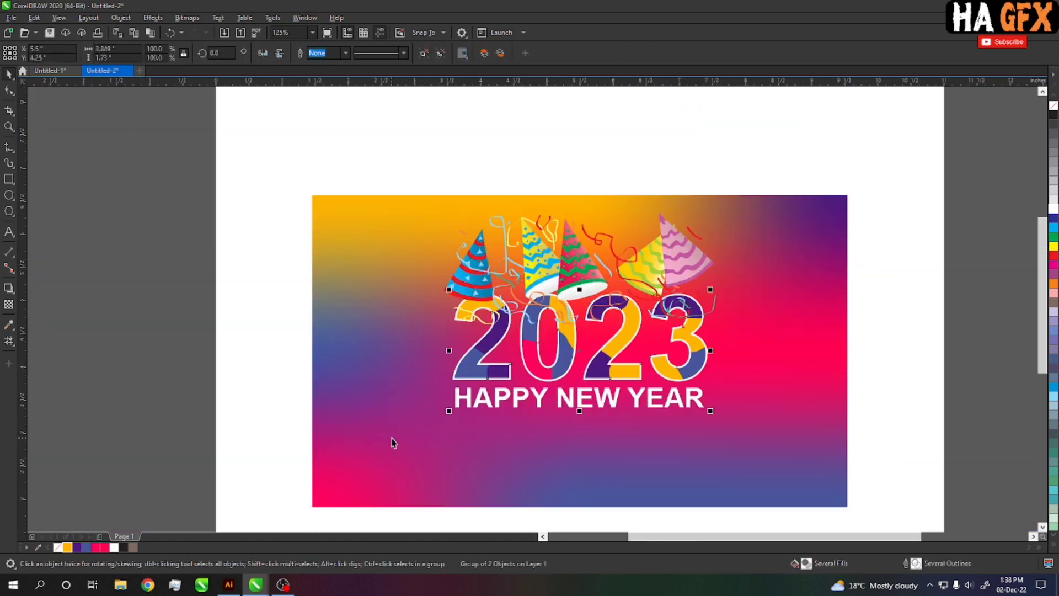
{"action": "key", "text": "shift+Page_Up"}
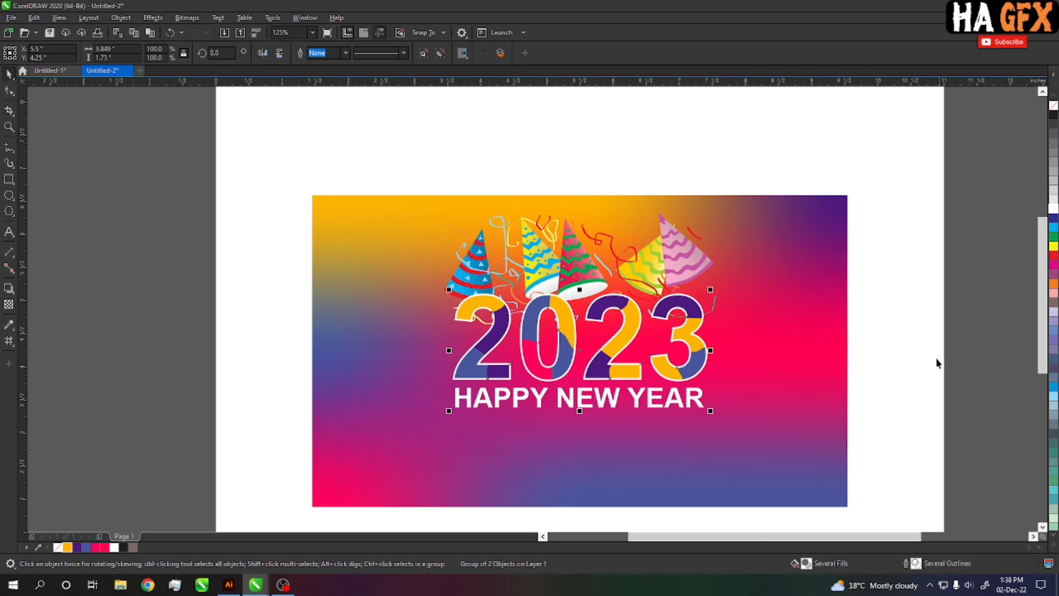
{"action": "left_click_drag", "start_coordinate": [897, 455], "coordinate": [284, 182]}
{"action": "scroll", "coordinate": [406, 117], "scroll_direction": "down", "scroll_amount": 2}
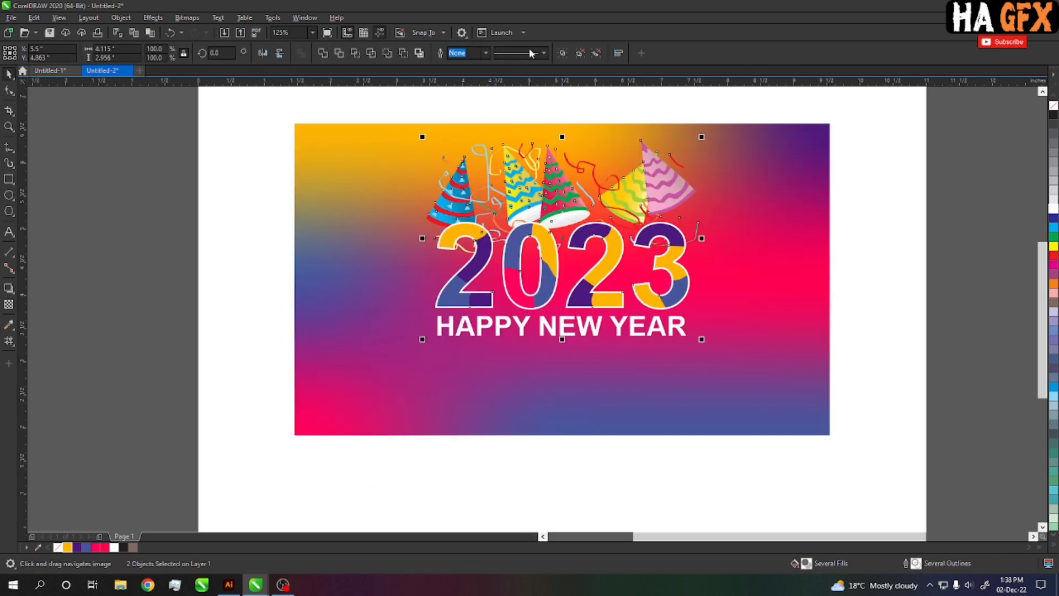
{"action": "left_click", "coordinate": [562, 53]}
Step: Centre the hats-and-2023 group on the gradient background and adjust its vertical position
{"action": "left_click", "coordinate": [749, 261], "text": "shift"}
{"action": "key", "text": "e"}
{"action": "left_click", "coordinate": [881, 331]}
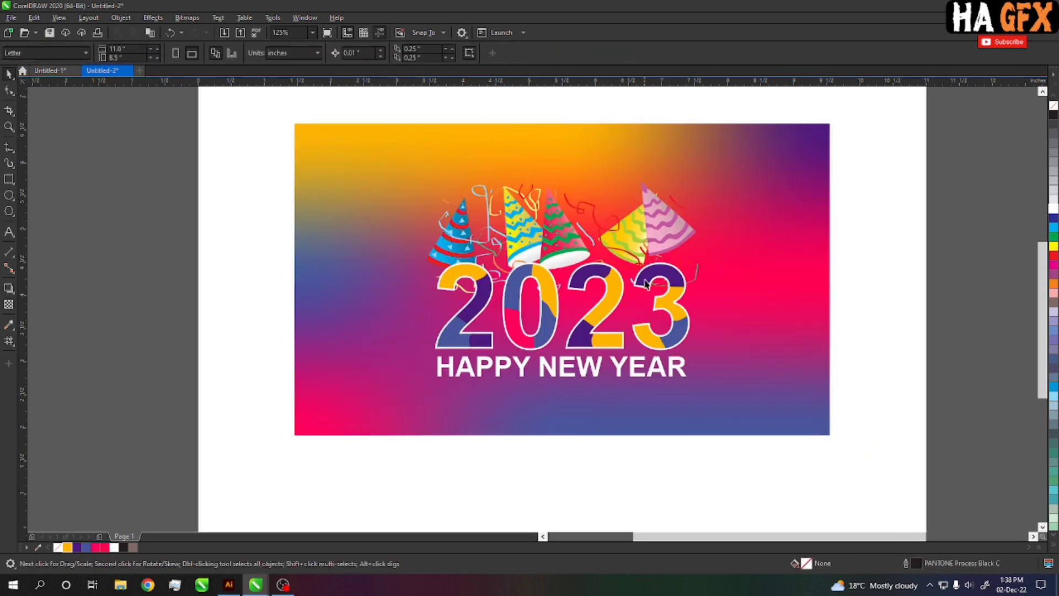
{"action": "left_click", "coordinate": [656, 279]}
{"action": "mouse_move", "coordinate": [657, 279]}
{"action": "left_mouse_down"}
{"action": "mouse_move", "coordinate": [645, 298]}
{"action": "mouse_move", "coordinate": [641, 274]}
{"action": "mouse_move", "coordinate": [662, 348]}
{"action": "left_mouse_up"}
{"action": "left_click", "coordinate": [855, 357]}
Step: Zoom in on the finished New Year card and show it in full-screen preview
{"action": "key", "text": "shift+F4"}
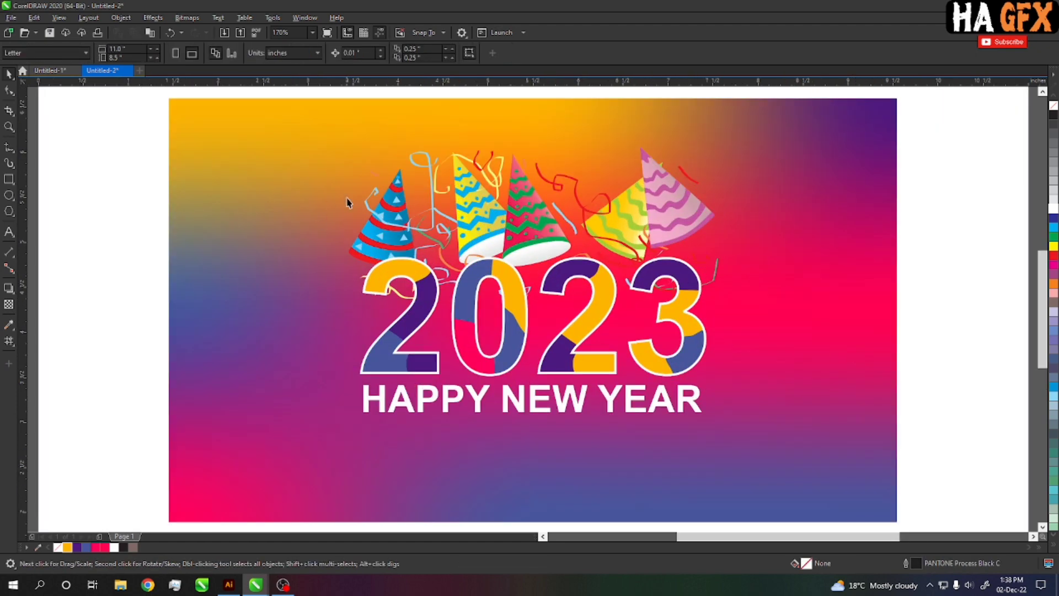
{"action": "key", "text": "z"}
{"action": "left_click_drag", "start_coordinate": [208, 113], "coordinate": [843, 502]}
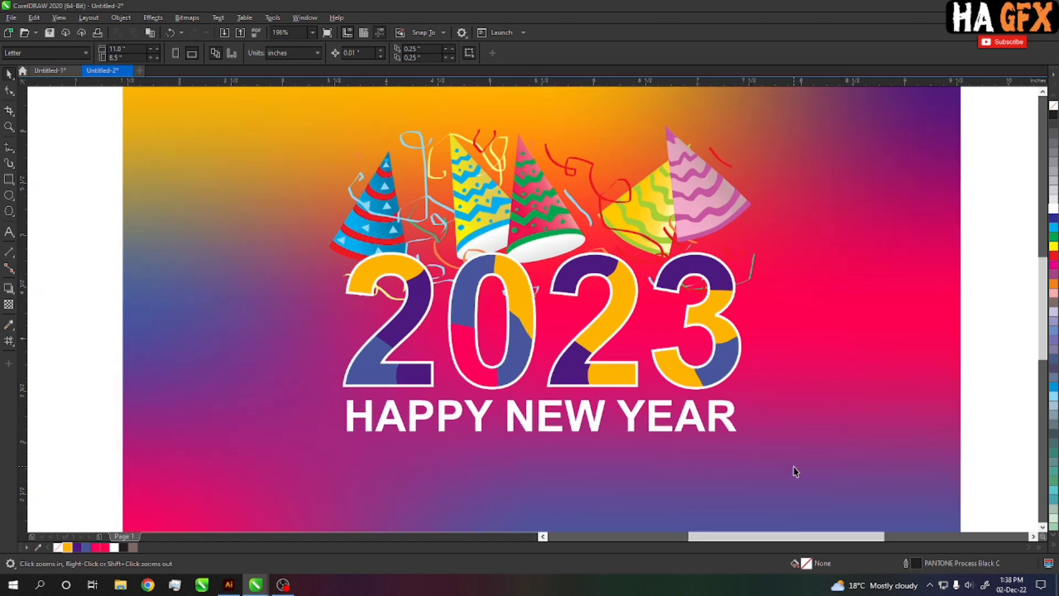
{"action": "key", "text": "F9"}
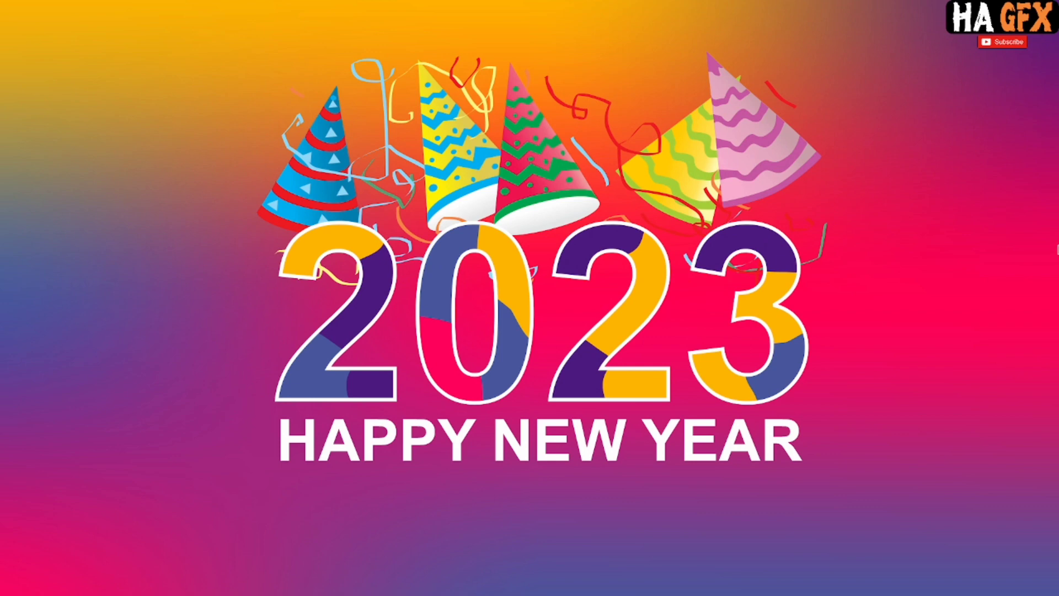